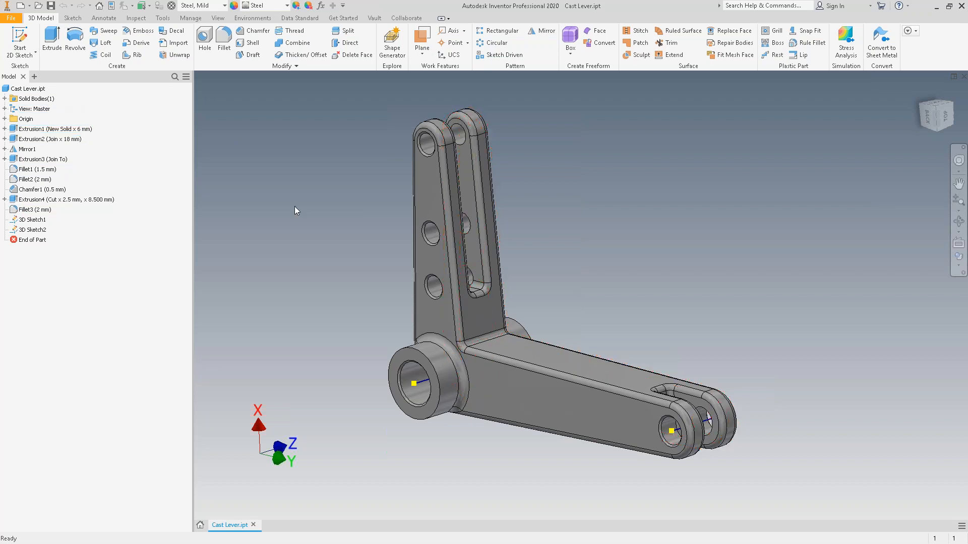
Open the cast lever part in the Autodesk Inventor Nastran simulation environment.
{"action": "left_click", "coordinate": [253, 17]}
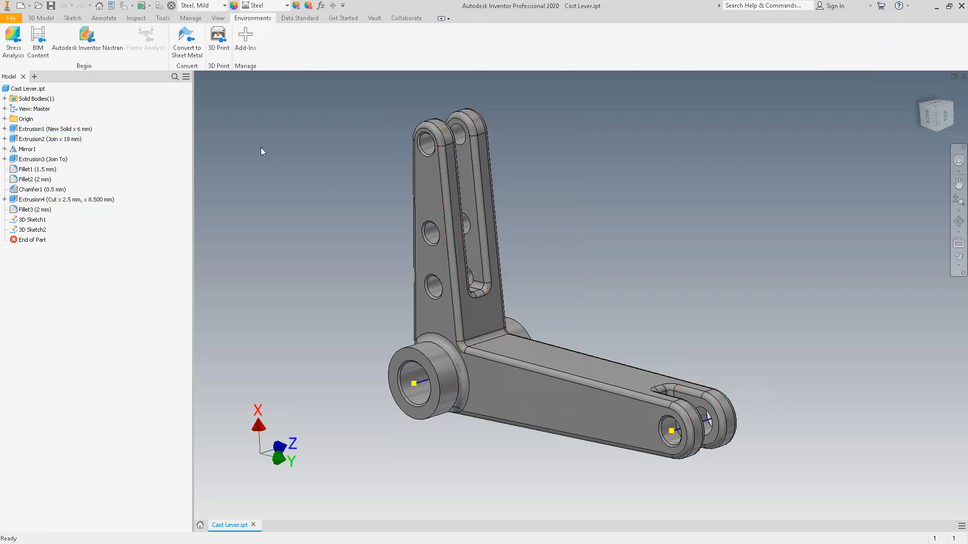
{"action": "left_click", "coordinate": [87, 40]}
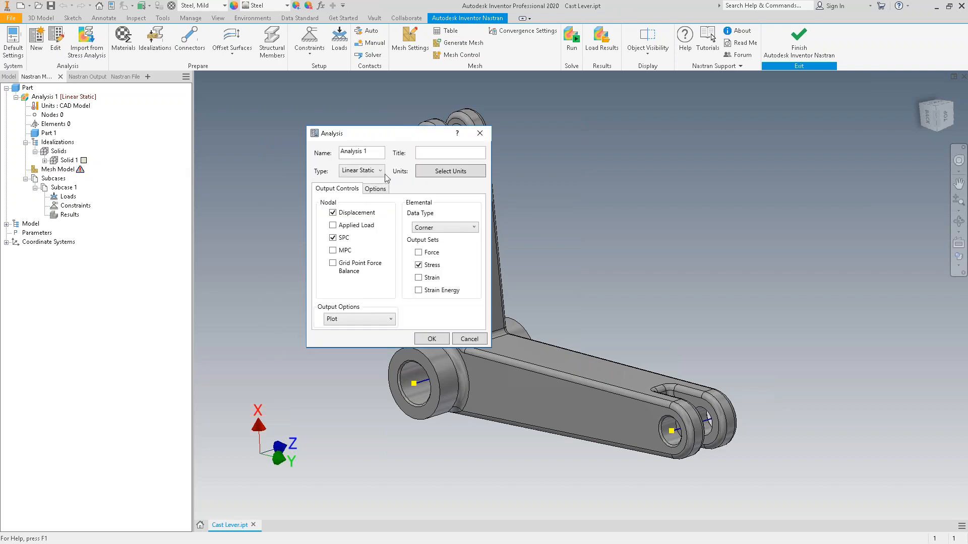
Review the available analysis types, output controls and contact options in the Analysis 1 settings.
{"action": "left_click", "coordinate": [385, 176]}
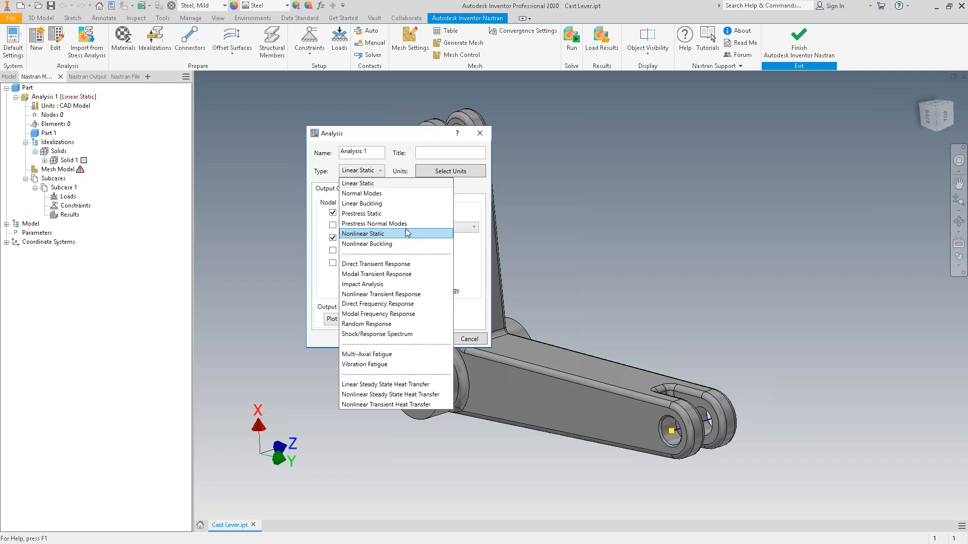
{"action": "left_click", "coordinate": [407, 142]}
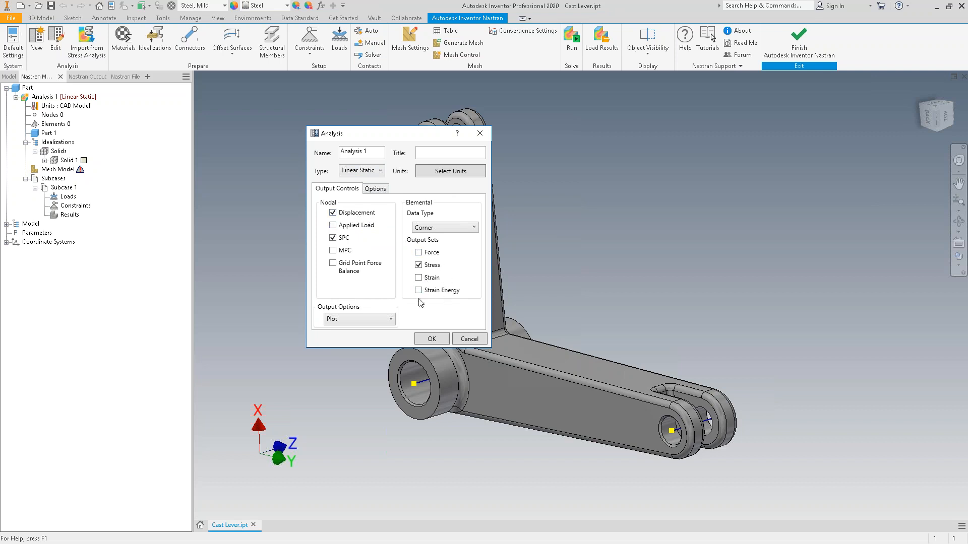
{"action": "left_click", "coordinate": [379, 191]}
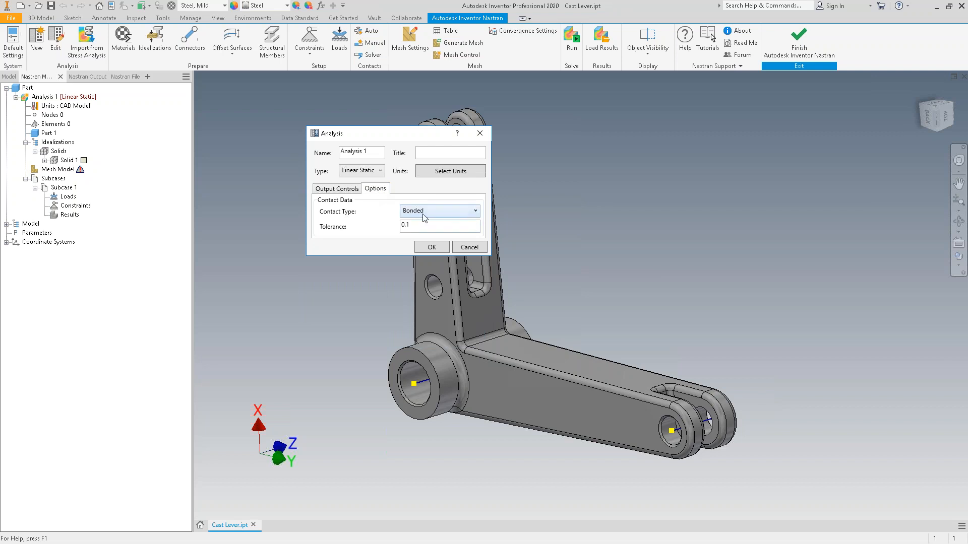
{"action": "key", "text": "Tab"}
Try the Nonlinear Static type for Analysis 1, compare its output controls and options, and return the type to Linear Static.
{"action": "left_click", "coordinate": [374, 180]}
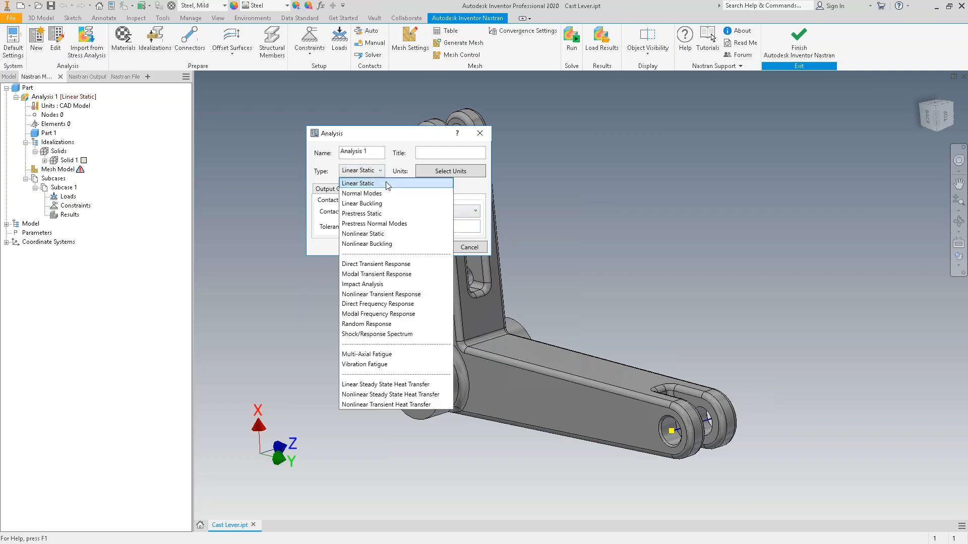
{"action": "left_click", "coordinate": [396, 233]}
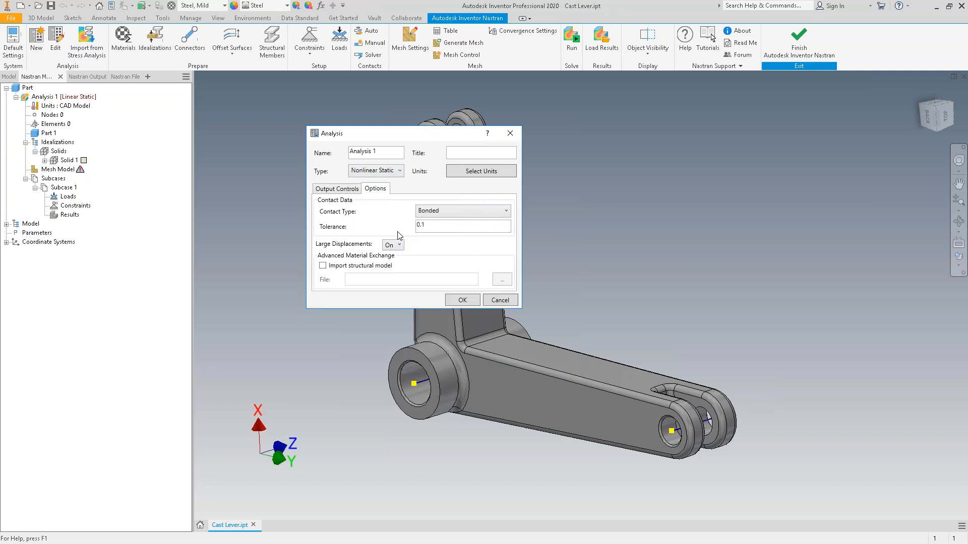
{"action": "left_click", "coordinate": [333, 193]}
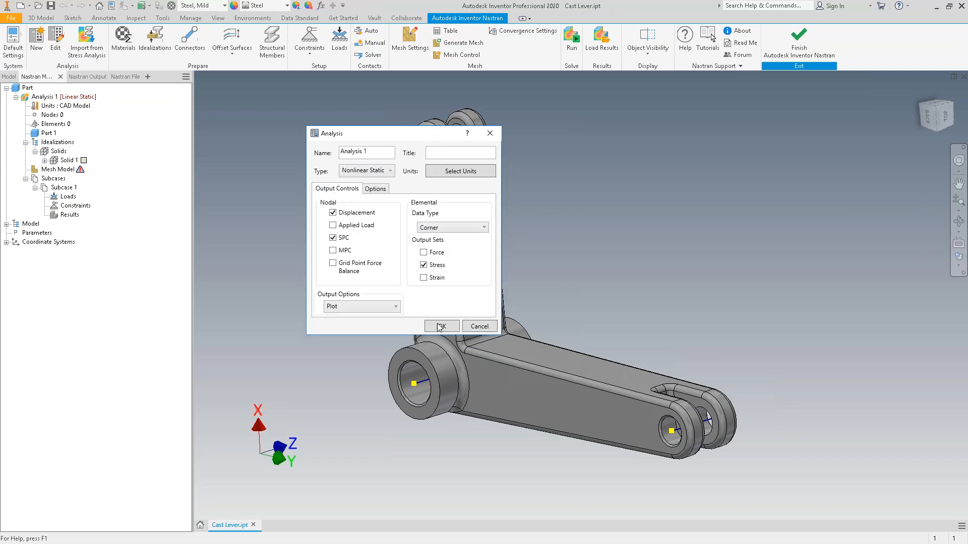
{"action": "left_click", "coordinate": [373, 191]}
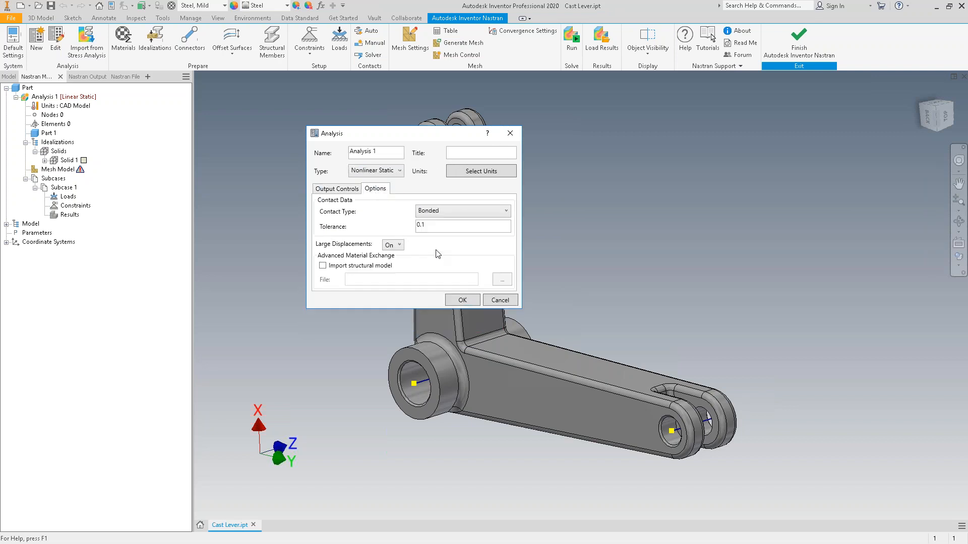
{"action": "left_click", "coordinate": [392, 175]}
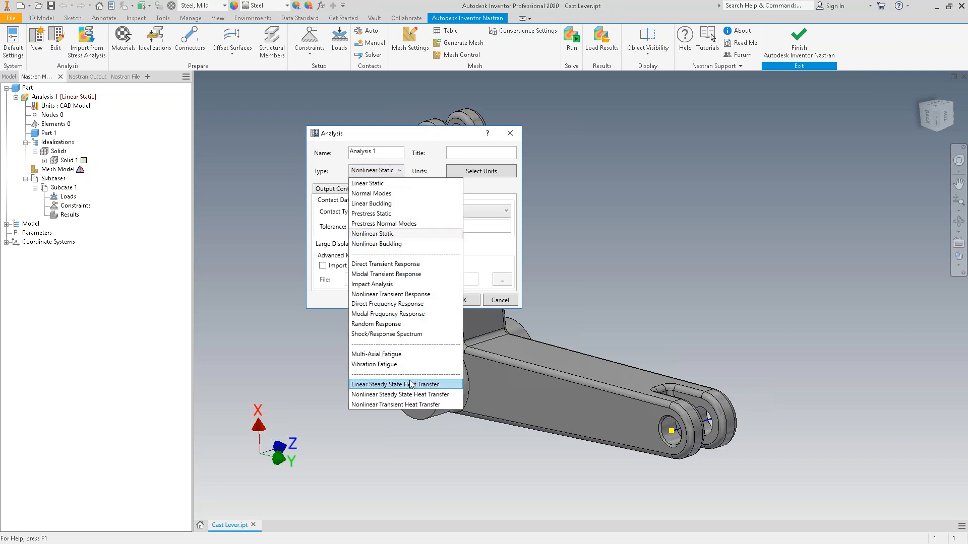
{"action": "left_click", "coordinate": [491, 195]}
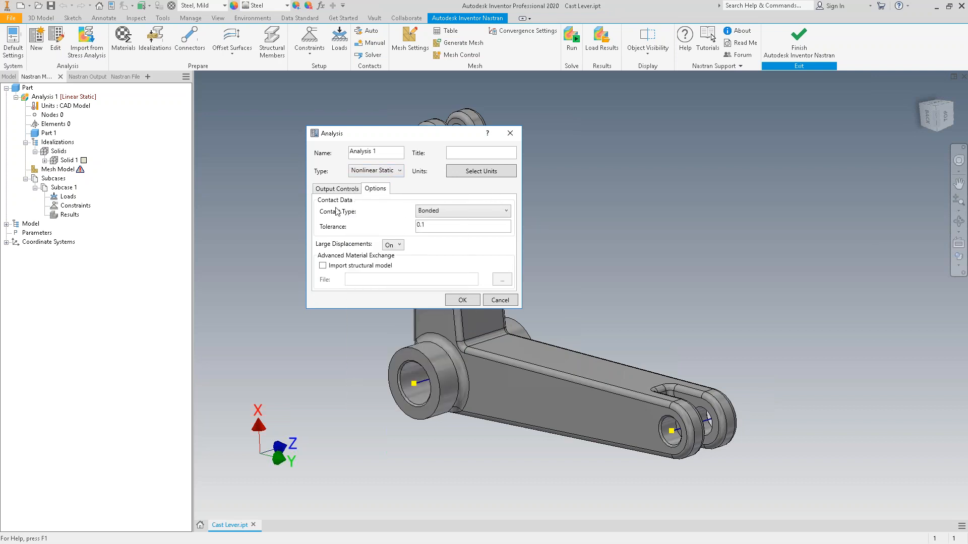
{"action": "left_click", "coordinate": [332, 189]}
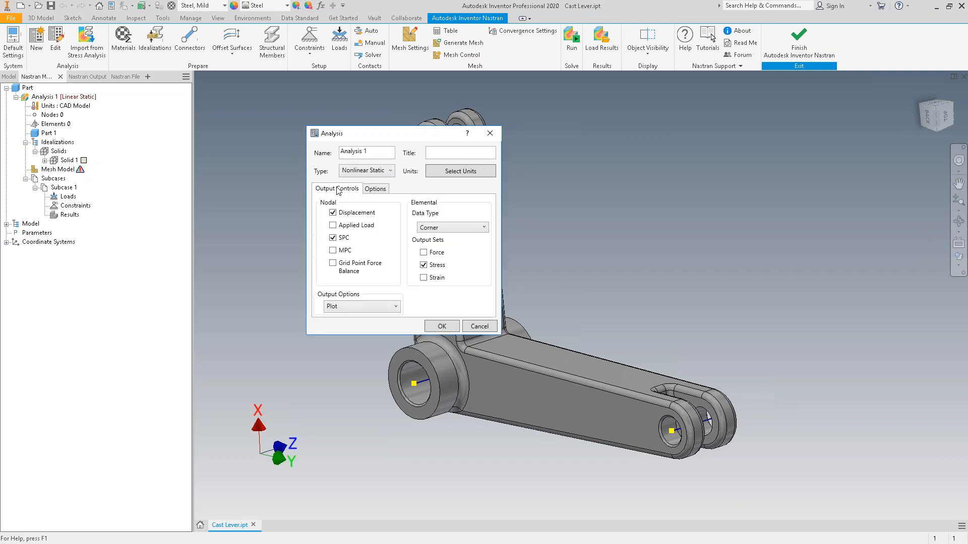
{"action": "left_click", "coordinate": [376, 174]}
{"action": "left_click", "coordinate": [376, 185]}
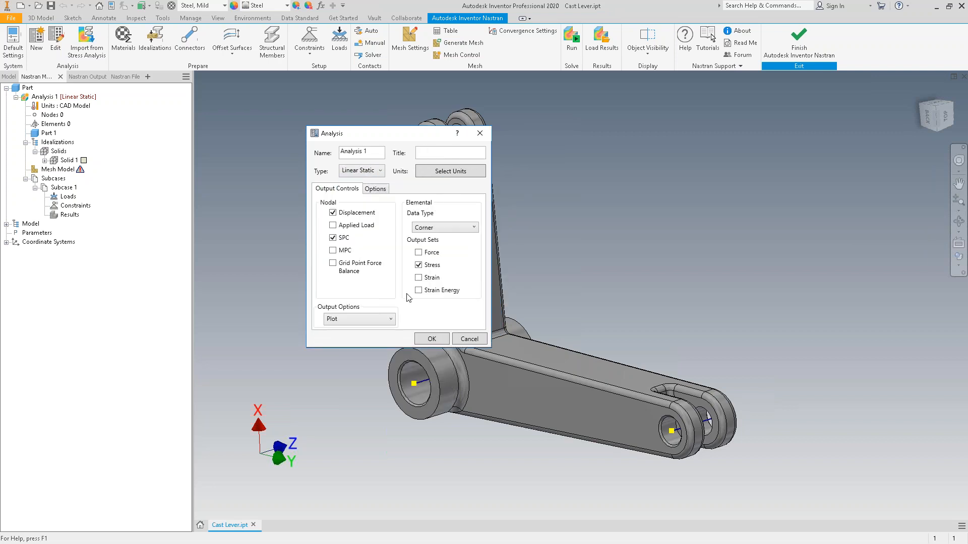
Examine the unit systems offered for the analysis and leave the Units settings without applying a change.
{"action": "left_click", "coordinate": [452, 171]}
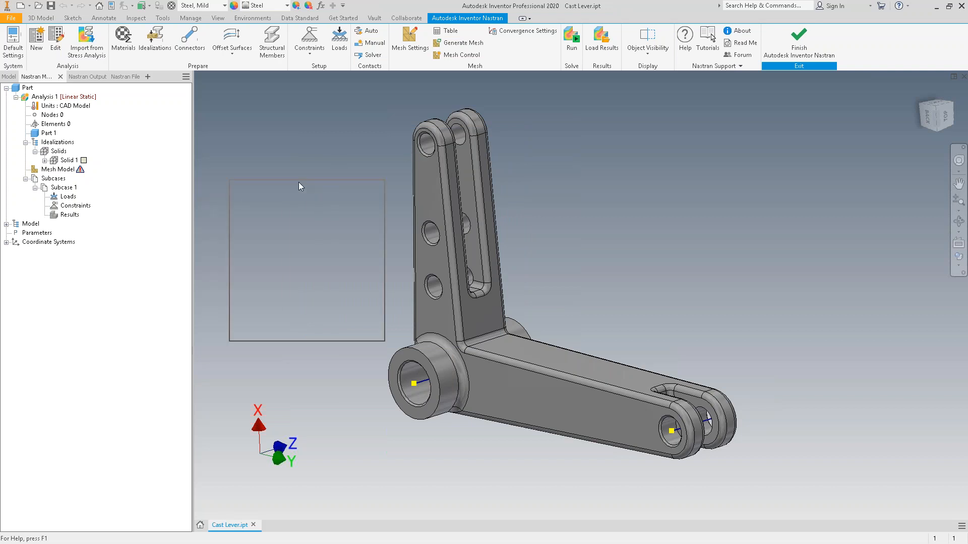
{"action": "left_click", "coordinate": [356, 198]}
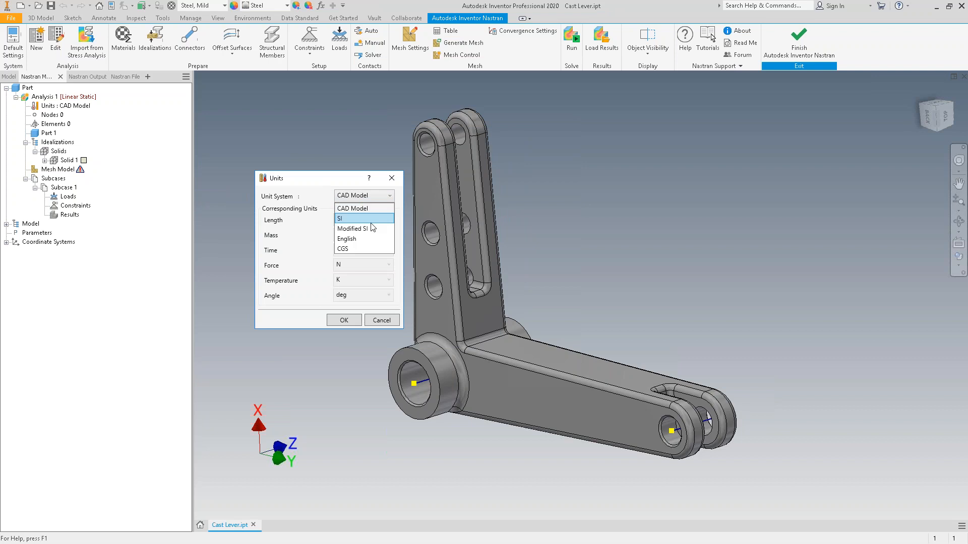
{"action": "left_click", "coordinate": [316, 186]}
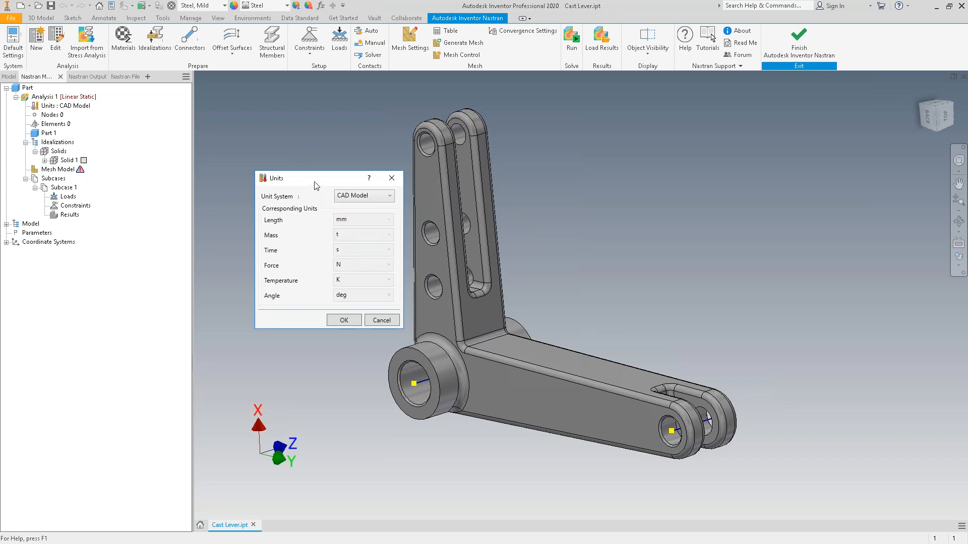
{"action": "left_click", "coordinate": [382, 320]}
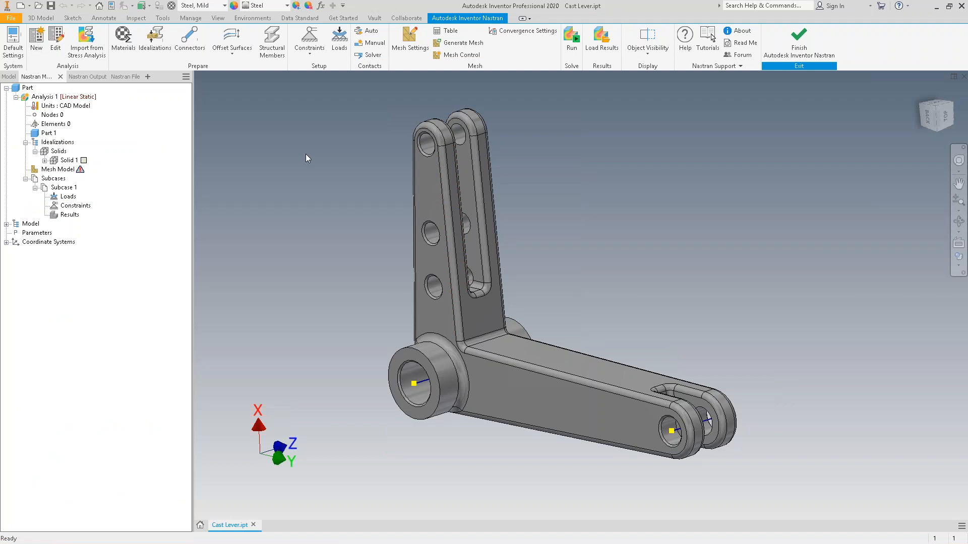
Expand the Solid 1 idealization in the analysis tree and open it for editing.
{"action": "left_click", "coordinate": [44, 161]}
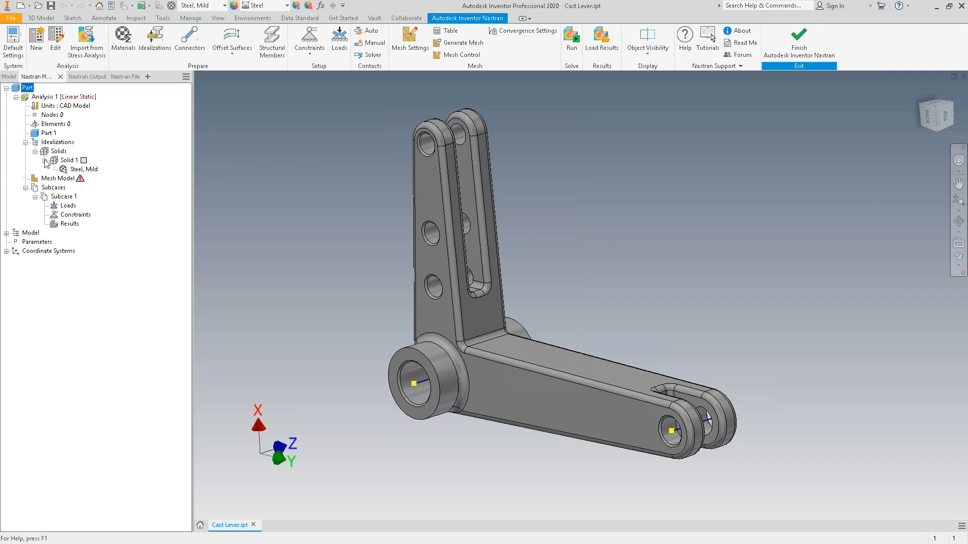
{"action": "right_click", "coordinate": [73, 161]}
{"action": "left_click", "coordinate": [103, 169]}
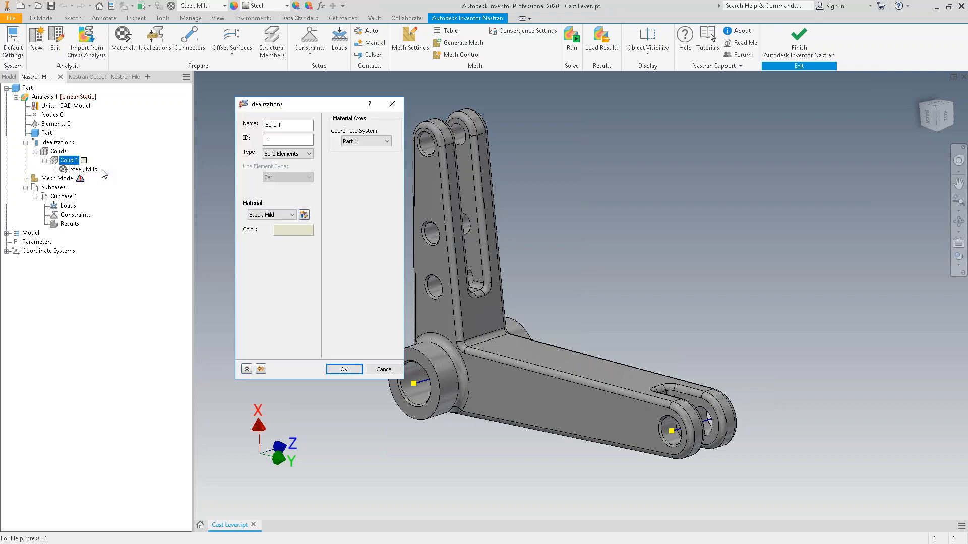
{"action": "left_click_drag", "start_coordinate": [310, 107], "coordinate": [324, 99]}
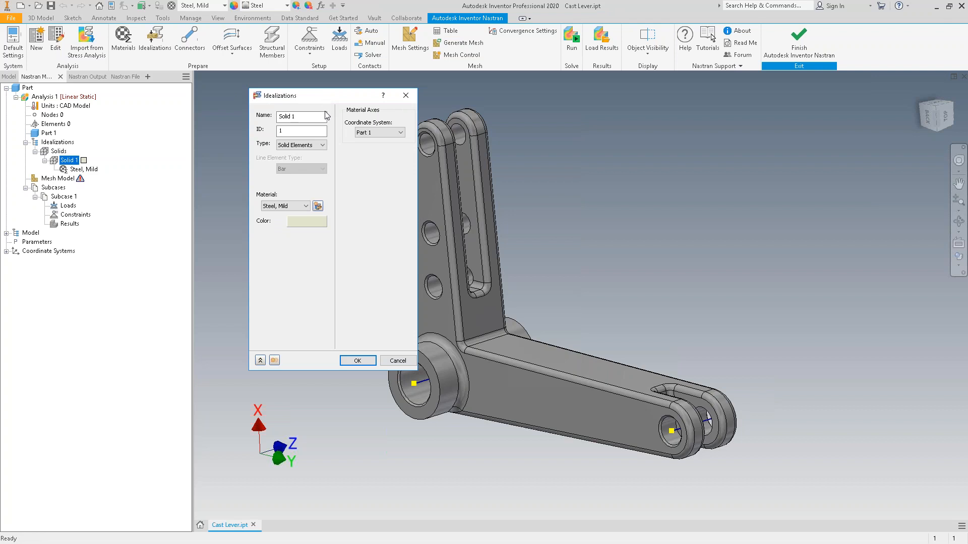
Try the Shell Elements and Line Elements types for the Solid 1 idealization and return the type to Solid Elements.
{"action": "left_click", "coordinate": [316, 146]}
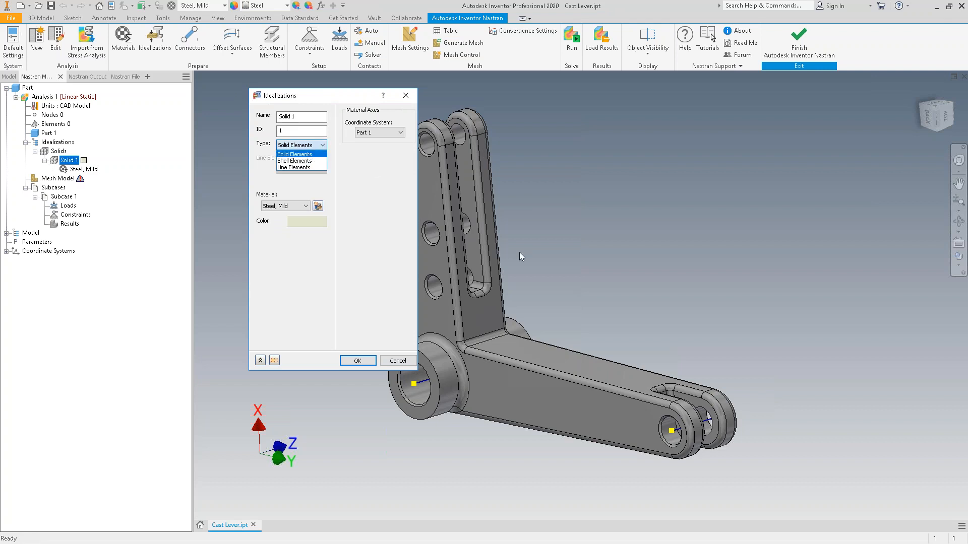
{"action": "left_click", "coordinate": [304, 161]}
{"action": "left_click", "coordinate": [386, 127]}
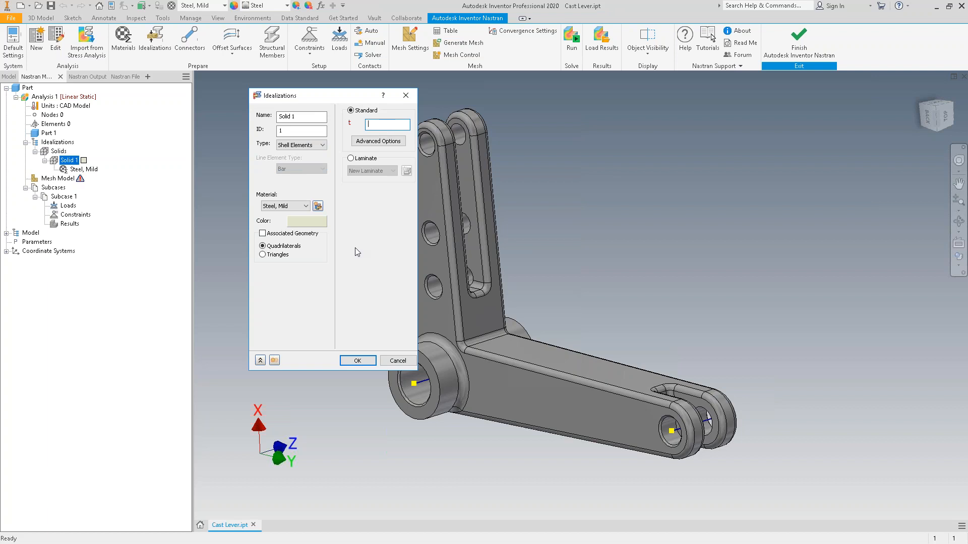
{"action": "left_click", "coordinate": [300, 145]}
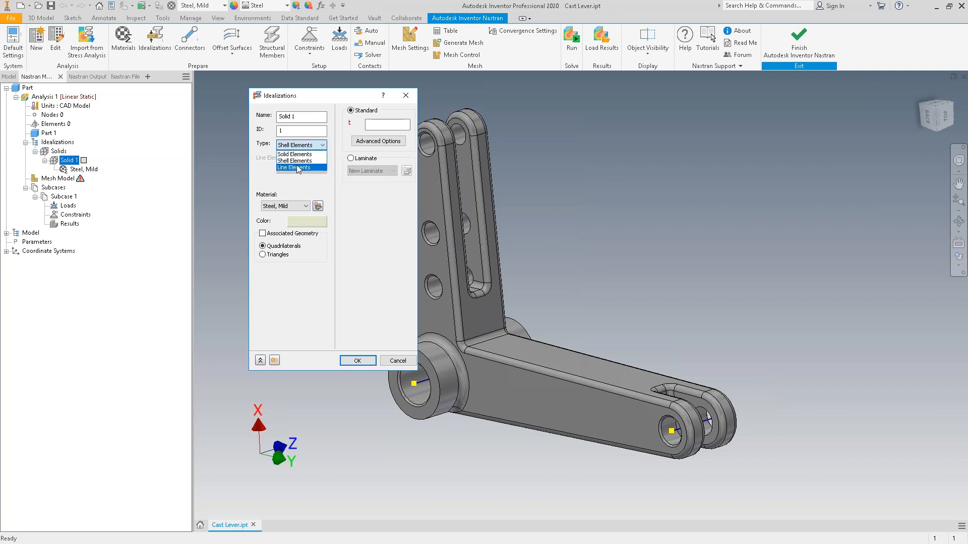
{"action": "left_click", "coordinate": [296, 166]}
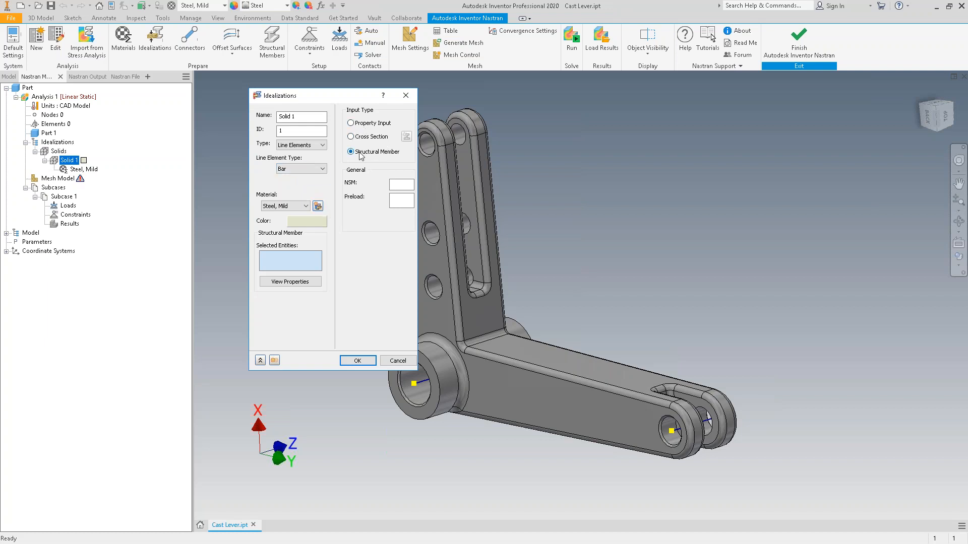
{"action": "left_click", "coordinate": [302, 145]}
{"action": "left_click", "coordinate": [306, 154]}
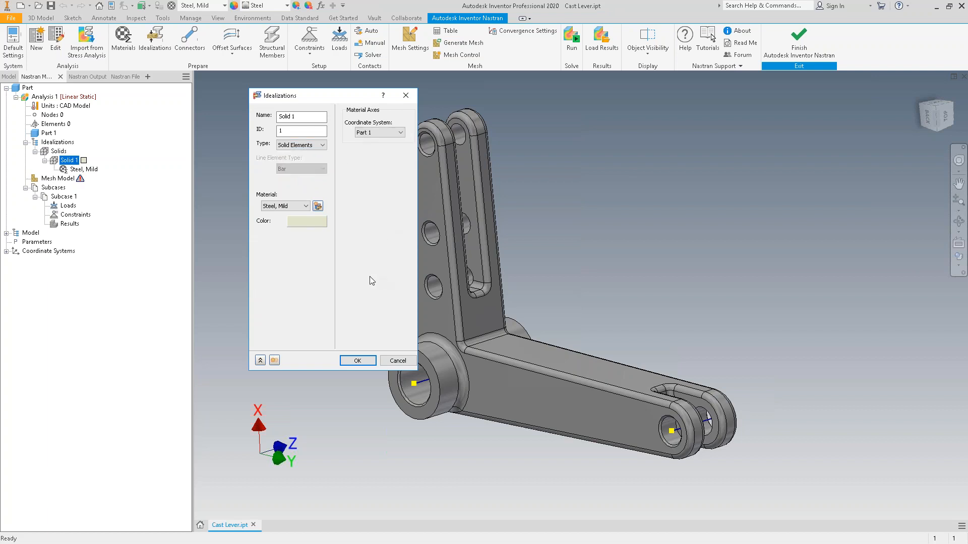
{"action": "left_click", "coordinate": [317, 146]}
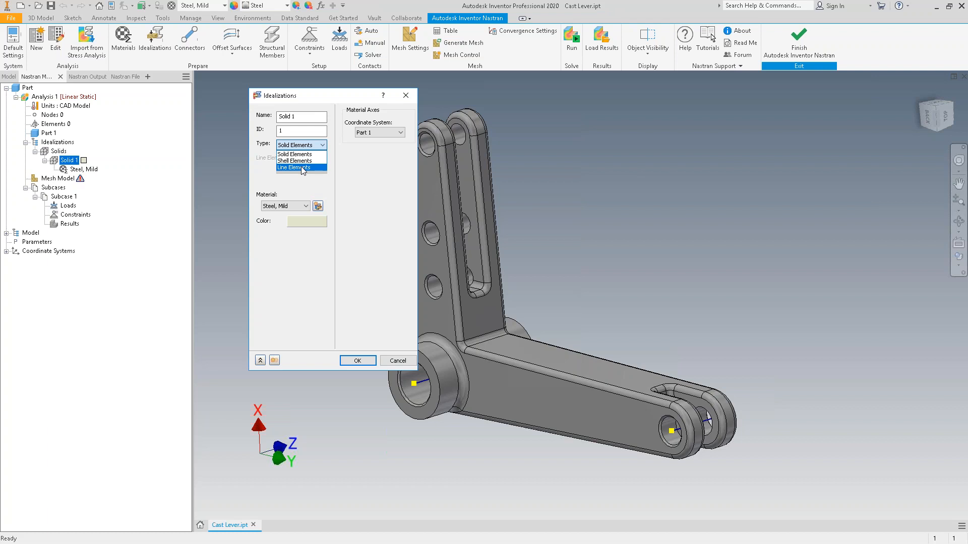
{"action": "left_click", "coordinate": [343, 178]}
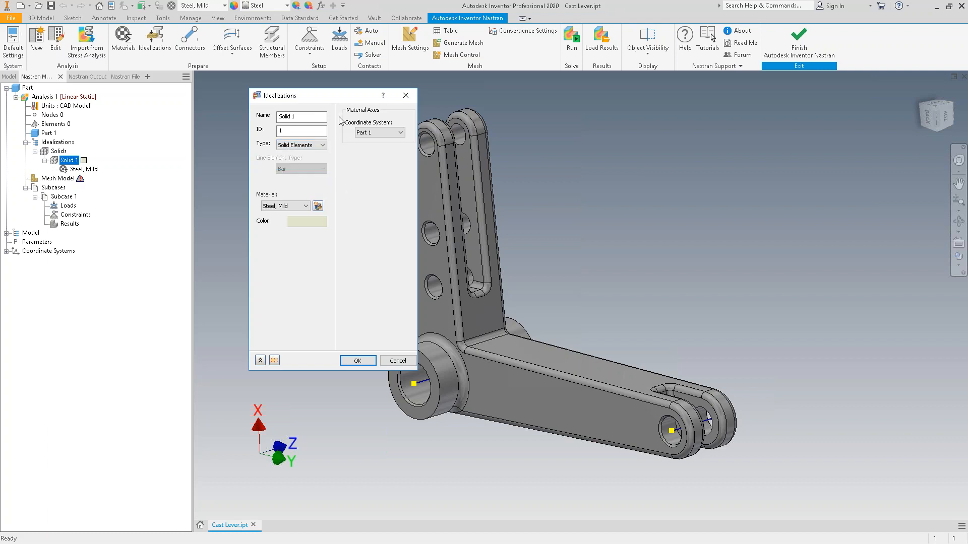
Start a new material for the Solid 1 idealization and browse the Inventor Material Library in the material database.
{"action": "left_click_drag", "start_coordinate": [341, 97], "coordinate": [274, 87]}
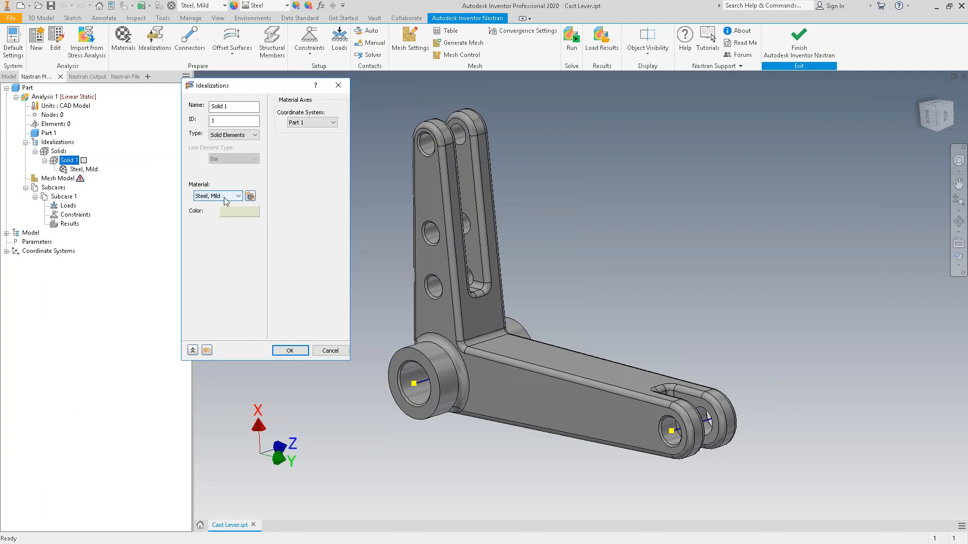
{"action": "left_click", "coordinate": [250, 196]}
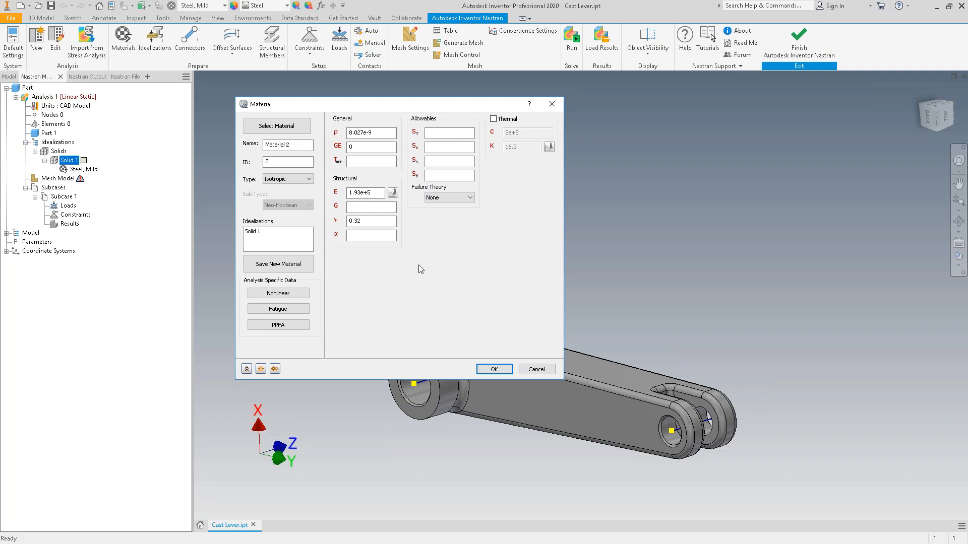
{"action": "left_click", "coordinate": [276, 125]}
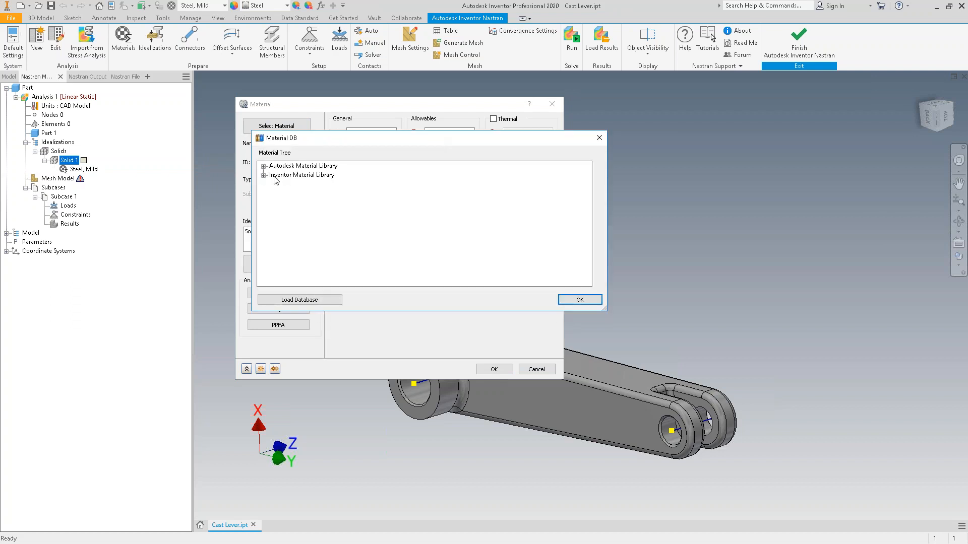
{"action": "double_click", "coordinate": [267, 175]}
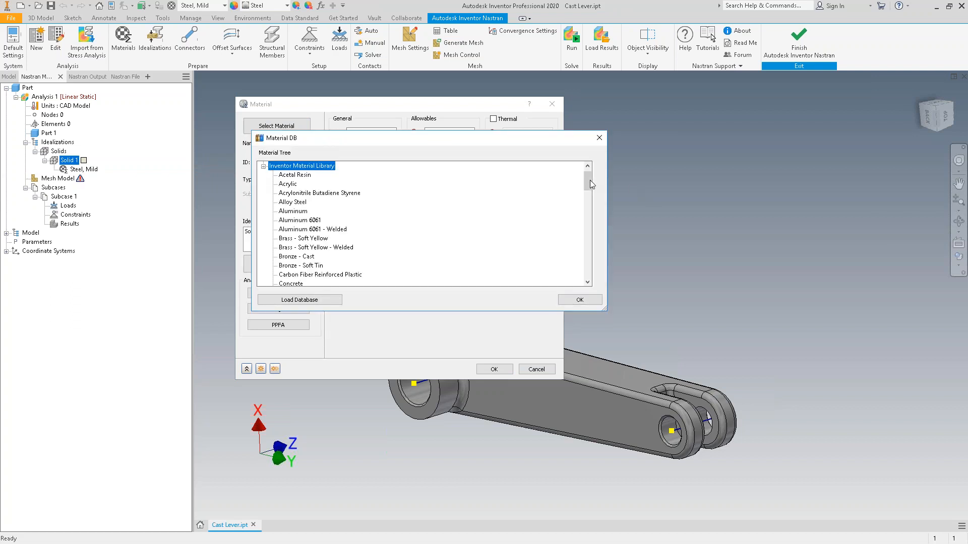
{"action": "left_click_drag", "start_coordinate": [589, 184], "coordinate": [508, 190]}
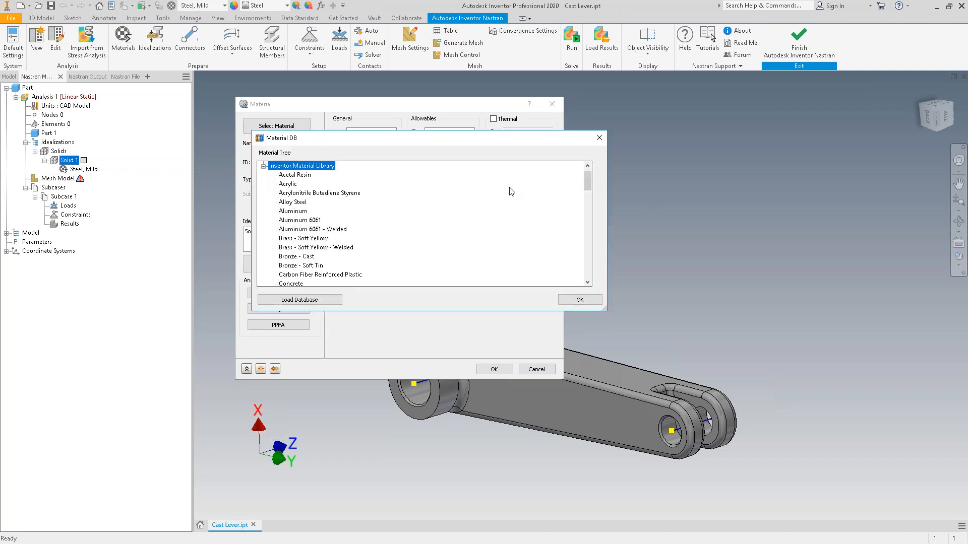
{"action": "left_click", "coordinate": [263, 167]}
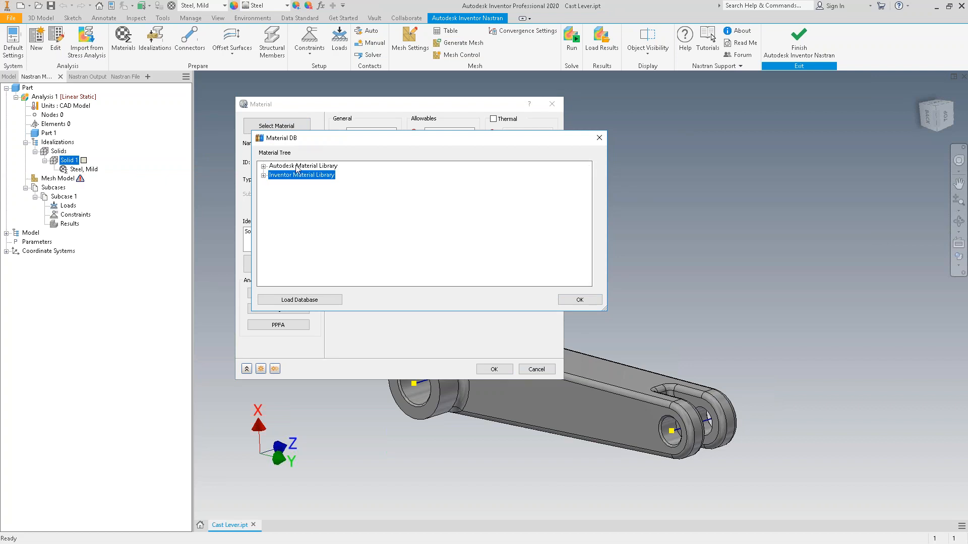
Choose Aluminum 1100-O from the Autodesk Material Library and assign it as the Solid 1 material.
{"action": "left_click", "coordinate": [266, 167]}
{"action": "left_click", "coordinate": [263, 166]}
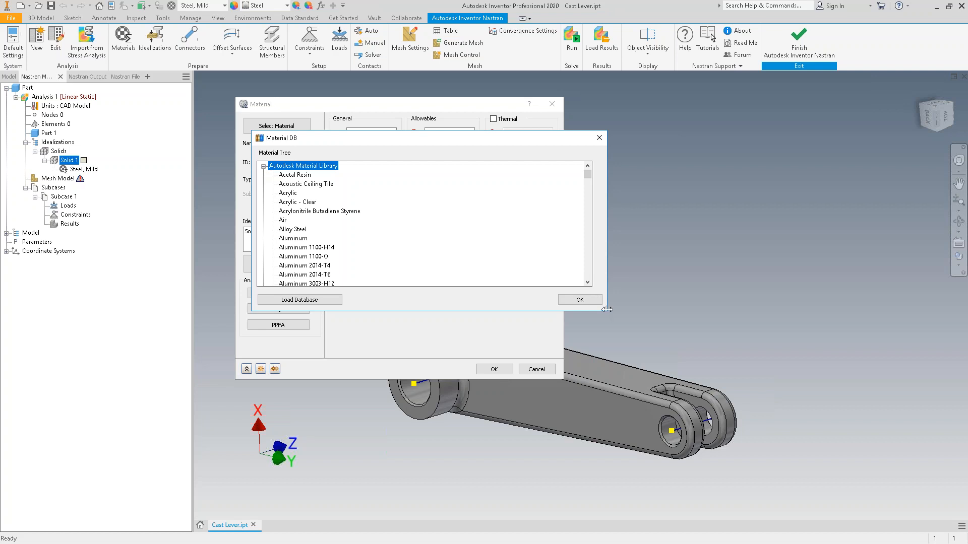
{"action": "left_click_drag", "start_coordinate": [605, 309], "coordinate": [634, 467]}
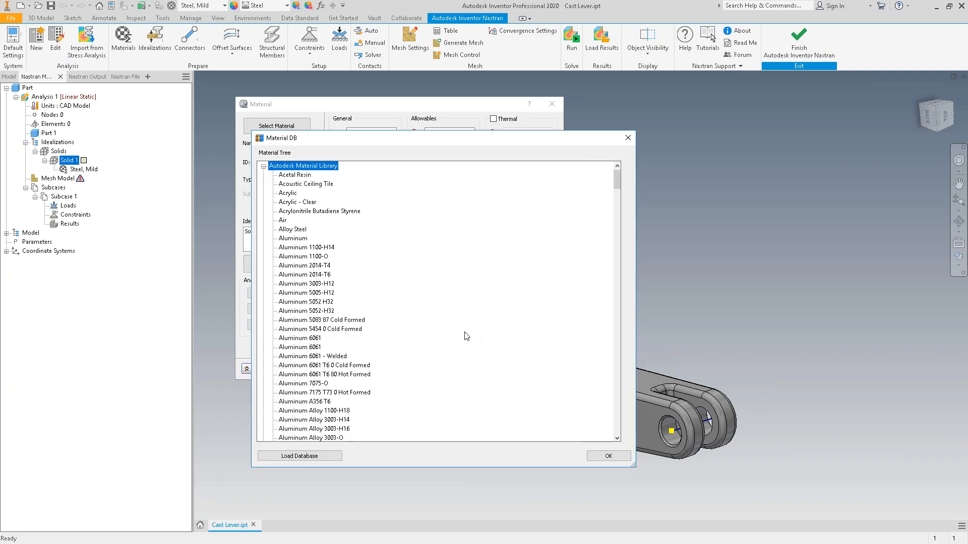
{"action": "left_click", "coordinate": [320, 257]}
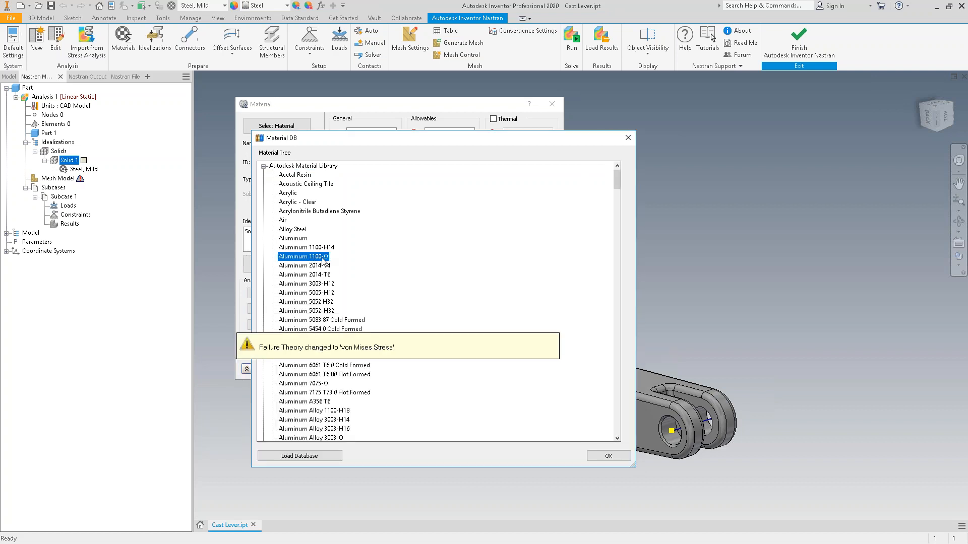
{"action": "left_click", "coordinate": [607, 457]}
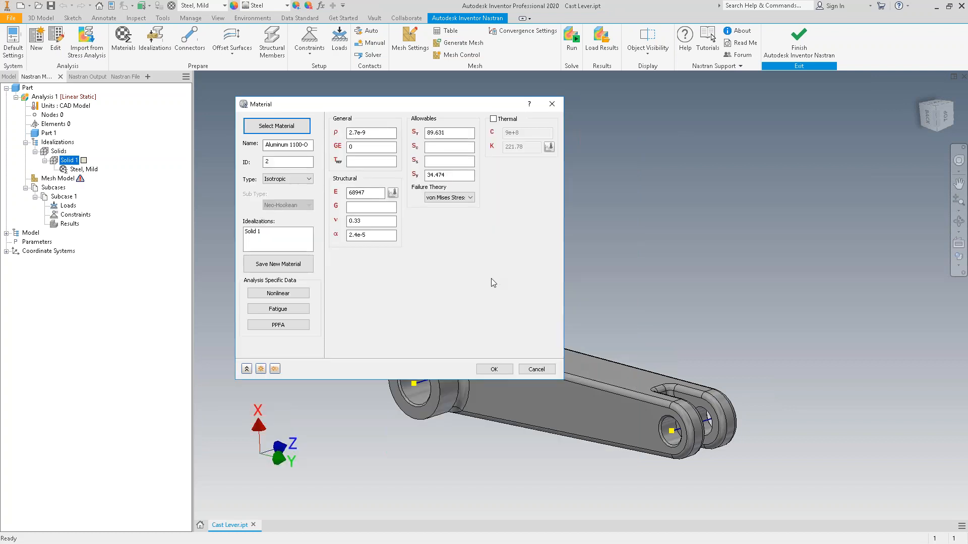
{"action": "left_click", "coordinate": [494, 369]}
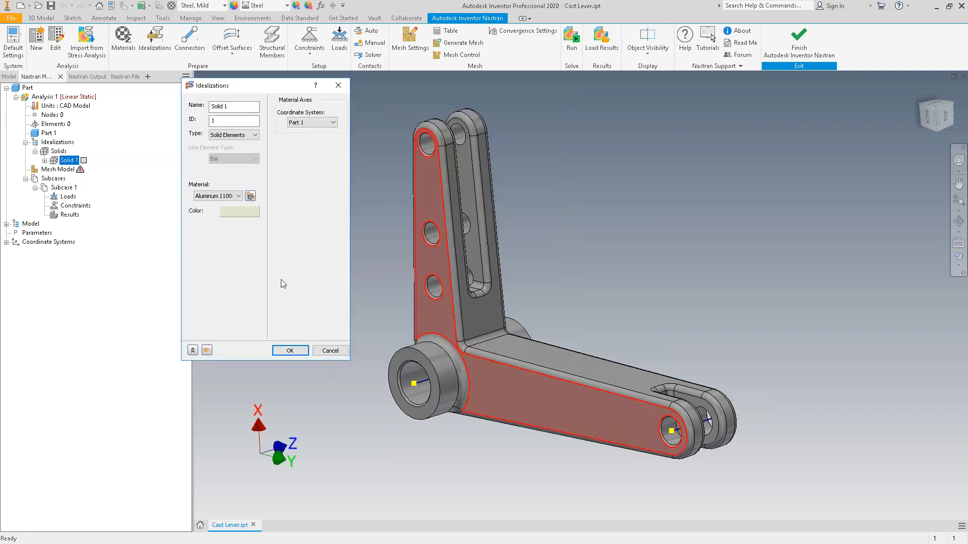
Set the Solid 1 idealization color to white and apply the idealization changes.
{"action": "left_click", "coordinate": [250, 212]}
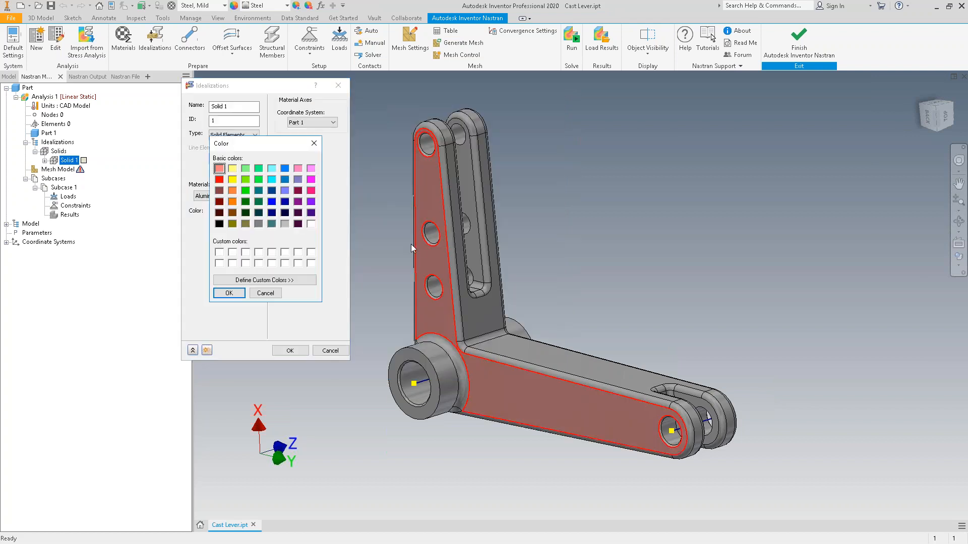
{"action": "left_click", "coordinate": [311, 224]}
{"action": "left_click", "coordinate": [228, 293]}
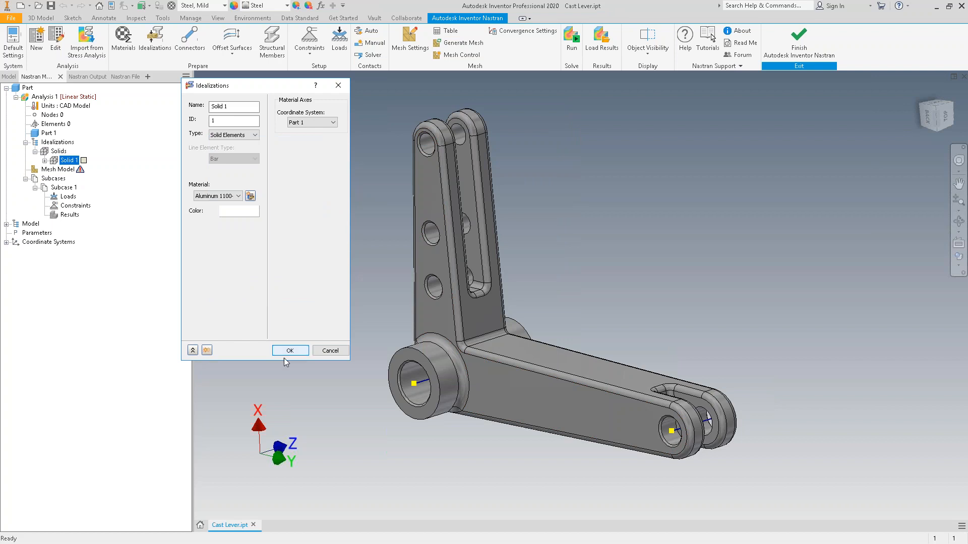
{"action": "left_click", "coordinate": [289, 351]}
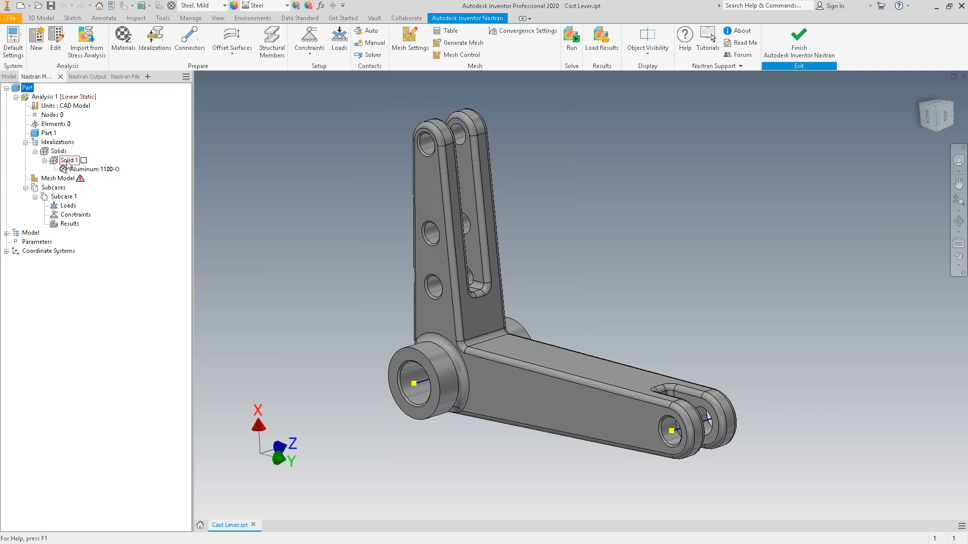
Start a structural constraint on the hub's cylindrical bore face and try the No Translation and No Rotation presets.
{"action": "mouse_move", "coordinate": [96, 181]}
{"action": "left_click", "coordinate": [309, 36]}
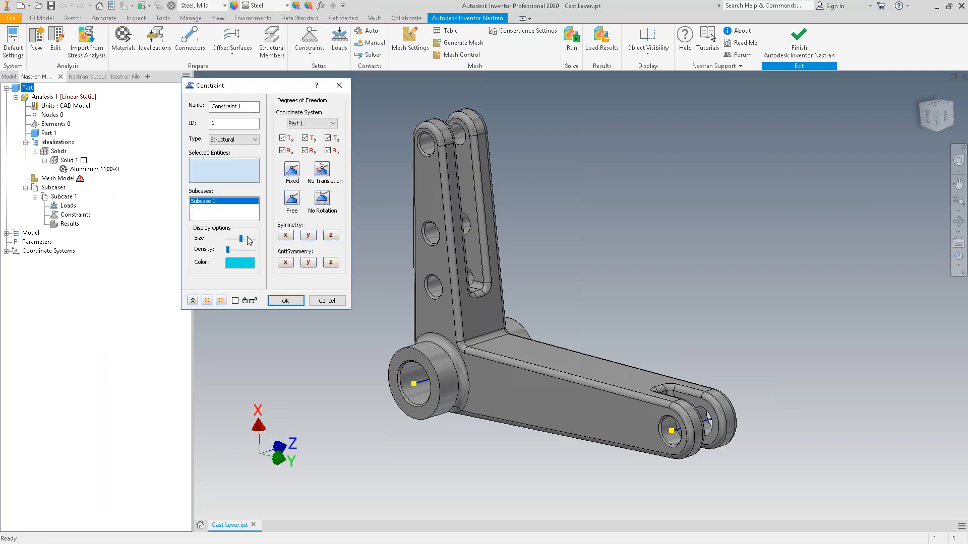
{"action": "left_click", "coordinate": [415, 398]}
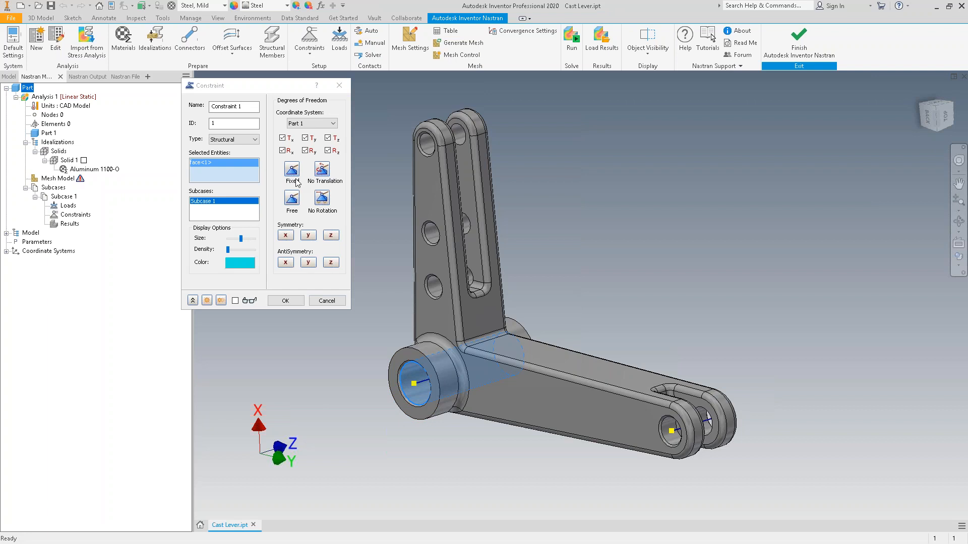
{"action": "left_click", "coordinate": [322, 170]}
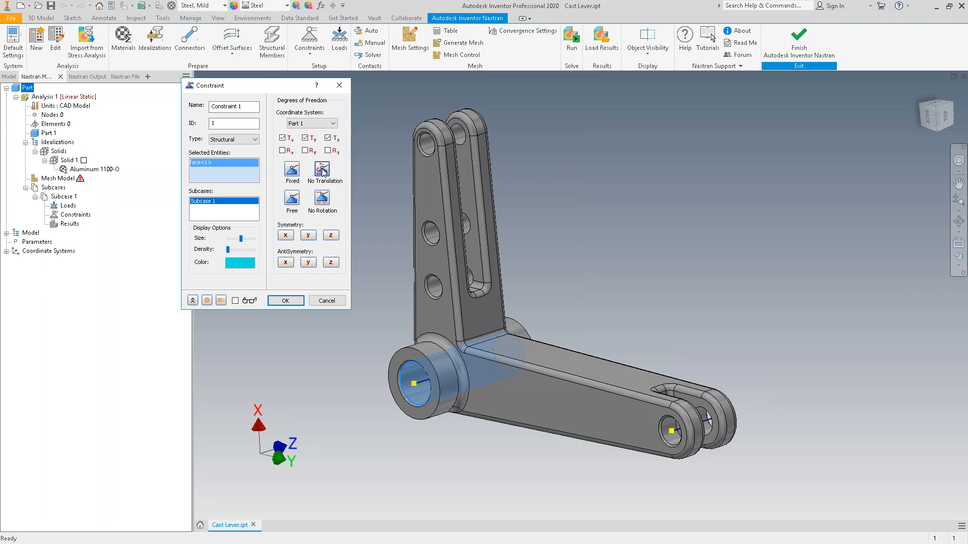
{"action": "left_click", "coordinate": [321, 199]}
Preview the bore constraint with smaller, denser brown symbols, set it to Fixed and create it.
{"action": "left_click", "coordinate": [242, 262]}
{"action": "left_click", "coordinate": [232, 187]}
{"action": "left_click", "coordinate": [230, 268]}
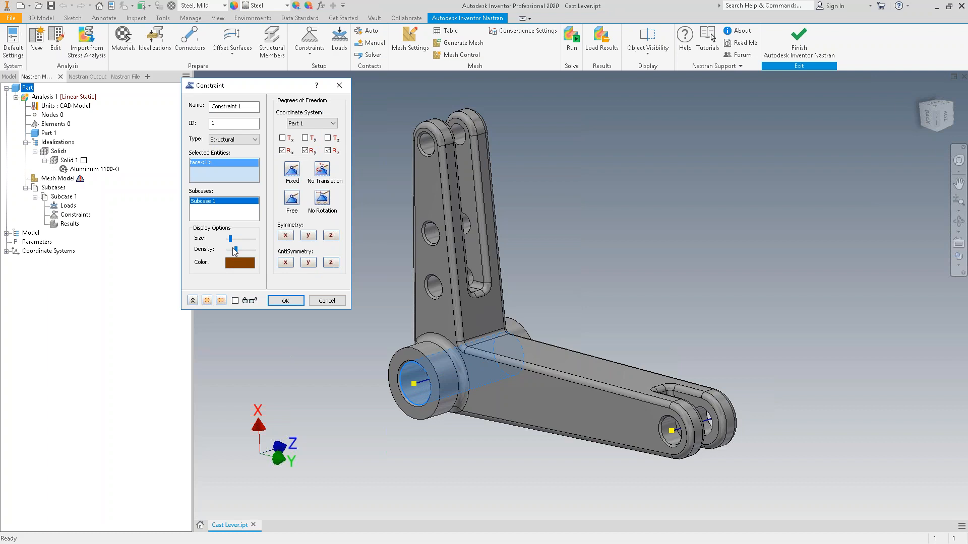
{"action": "left_click", "coordinate": [235, 301]}
{"action": "left_click", "coordinate": [235, 239]}
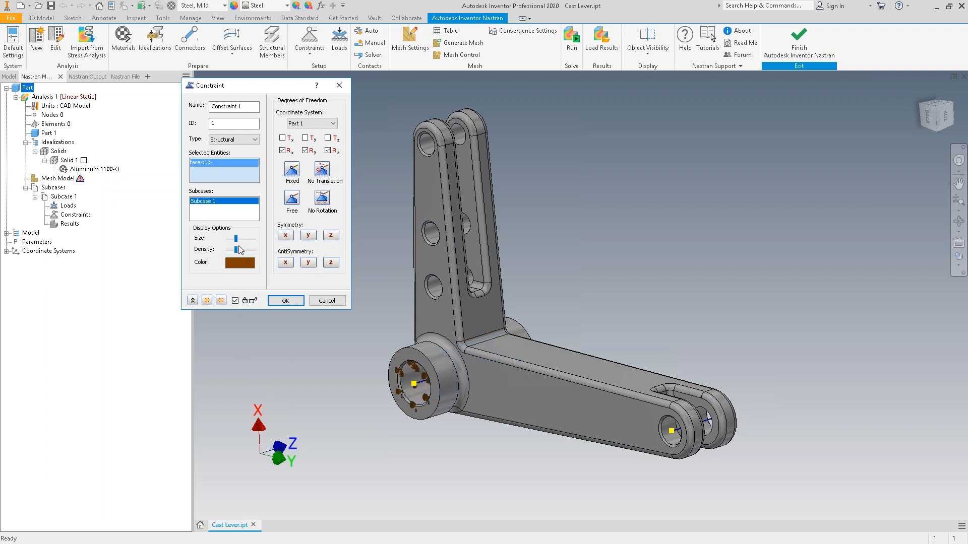
{"action": "left_click", "coordinate": [241, 250]}
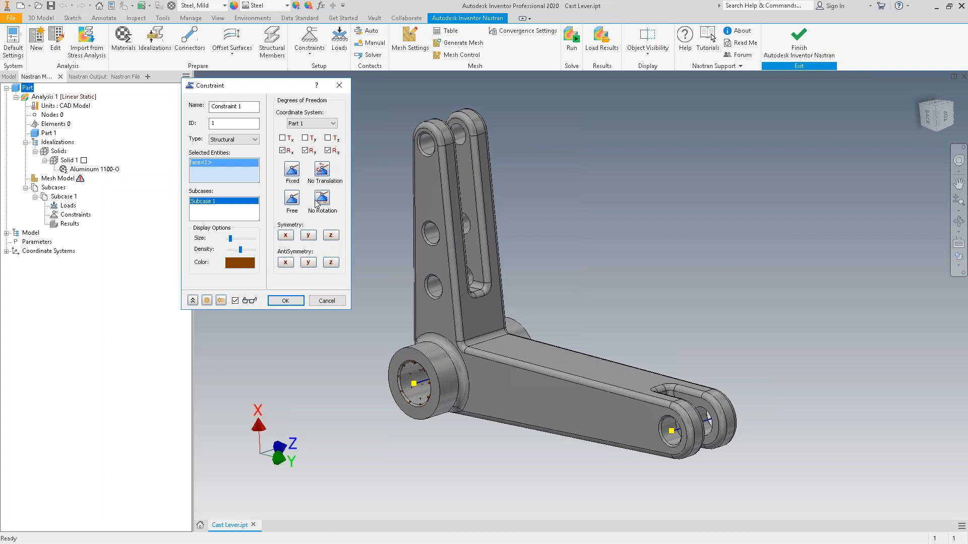
{"action": "left_click", "coordinate": [292, 169]}
{"action": "left_click", "coordinate": [285, 302]}
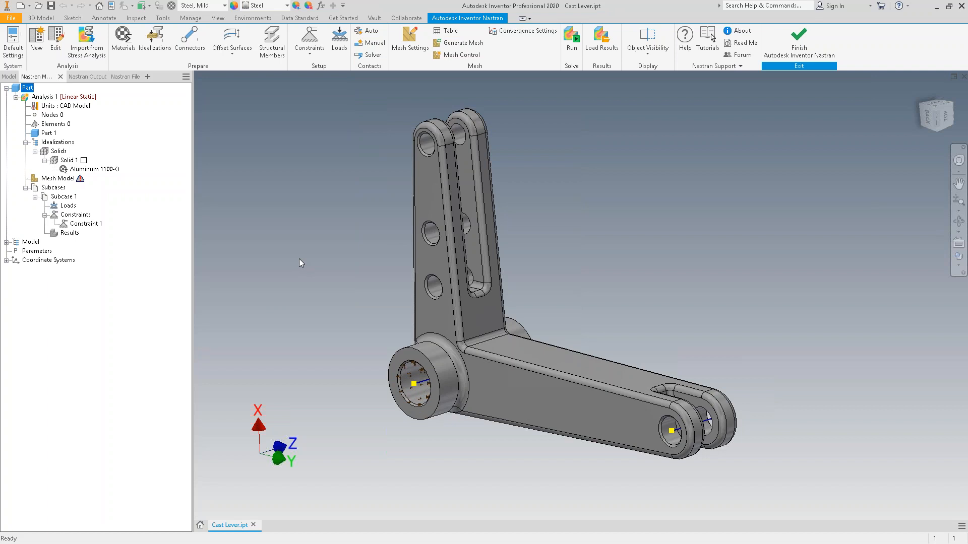
Start a Force load, review the load types, and select both hole faces at the upright arm's forked end.
{"action": "left_click", "coordinate": [340, 41]}
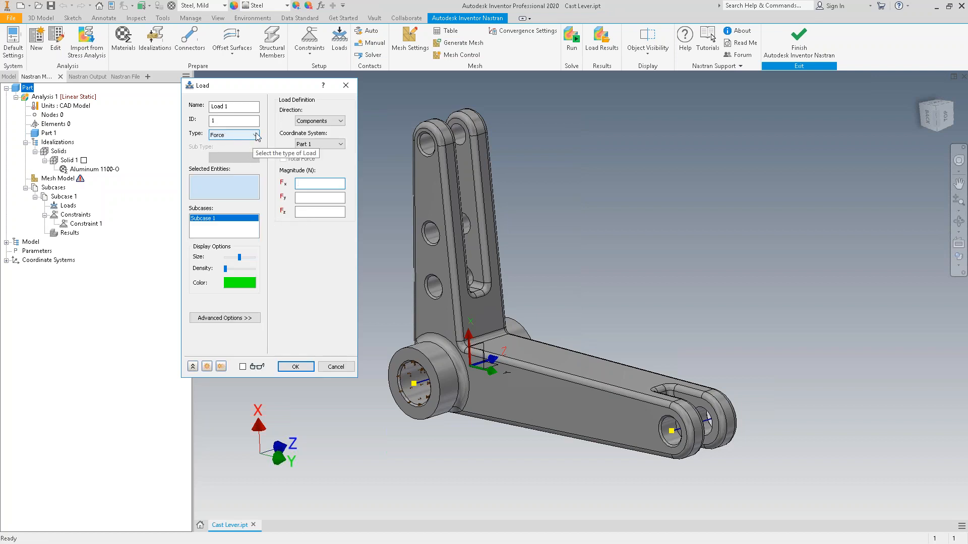
{"action": "left_click", "coordinate": [255, 136]}
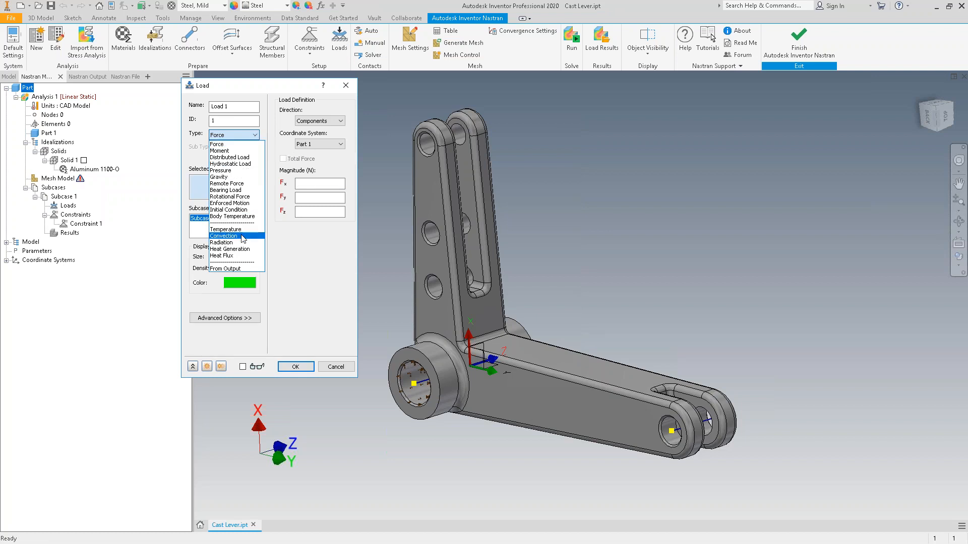
{"action": "left_click", "coordinate": [322, 266]}
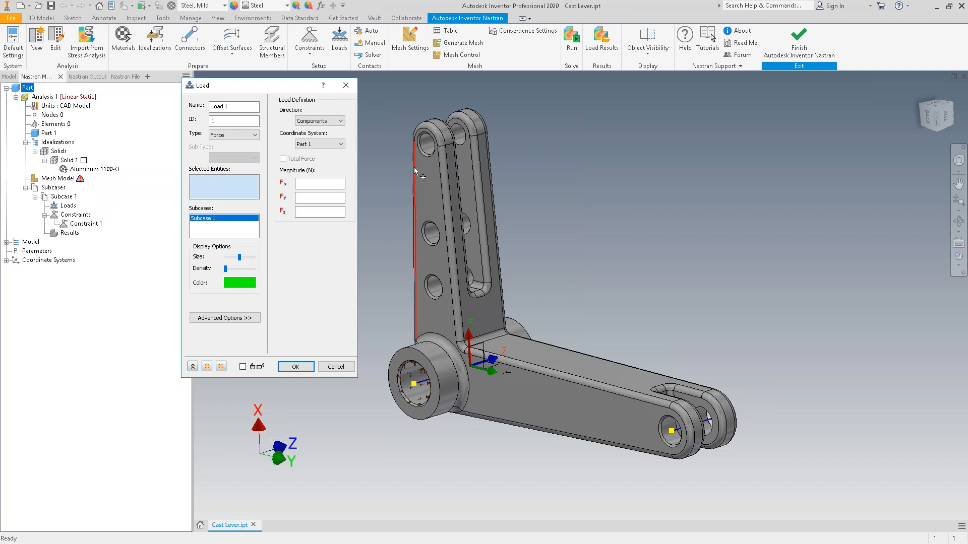
{"action": "scroll", "coordinate": [410, 122], "scroll_direction": "up", "scroll_amount": 4}
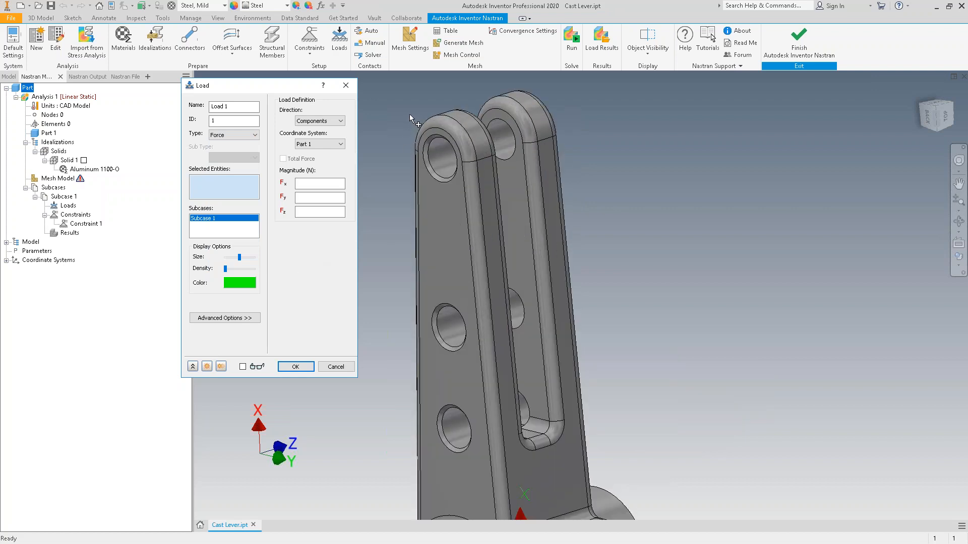
{"action": "left_click", "coordinate": [436, 151]}
{"action": "left_click", "coordinate": [501, 137]}
{"action": "middle_click_drag", "start_coordinate": [689, 223], "coordinate": [763, 289]}
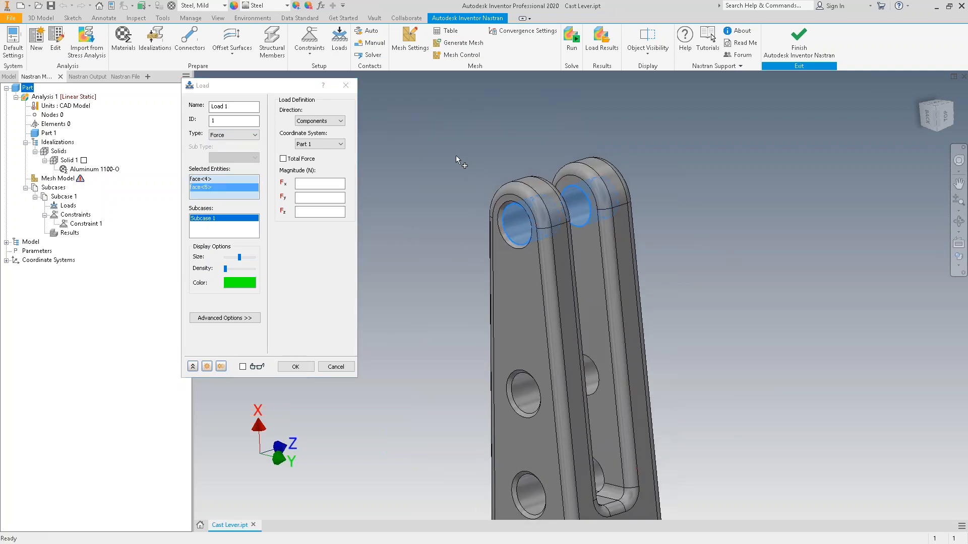
Set the load's Fy component to -1000 N and apply it as a total force.
{"action": "left_click", "coordinate": [322, 184]}
{"action": "left_click", "coordinate": [318, 182]}
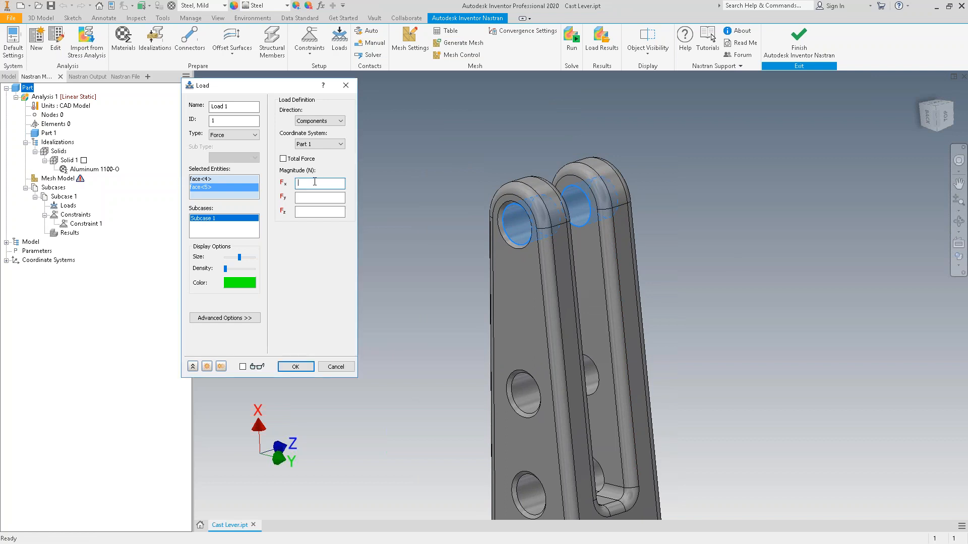
{"action": "left_click", "coordinate": [314, 198]}
{"action": "type", "text": "-1000"}
{"action": "left_click", "coordinate": [282, 158]}
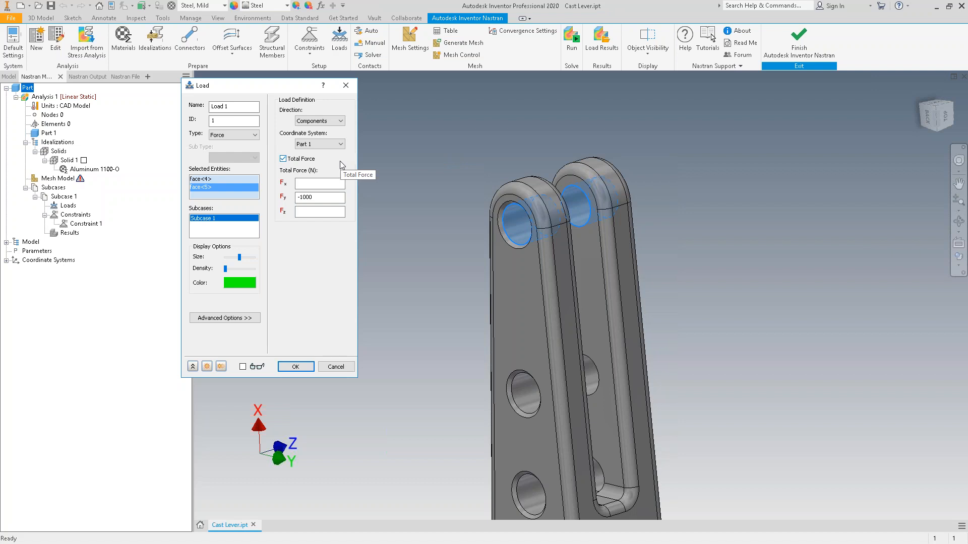
Preview the force with red arrows of smaller size and higher density, and create the load.
{"action": "left_click", "coordinate": [235, 288]}
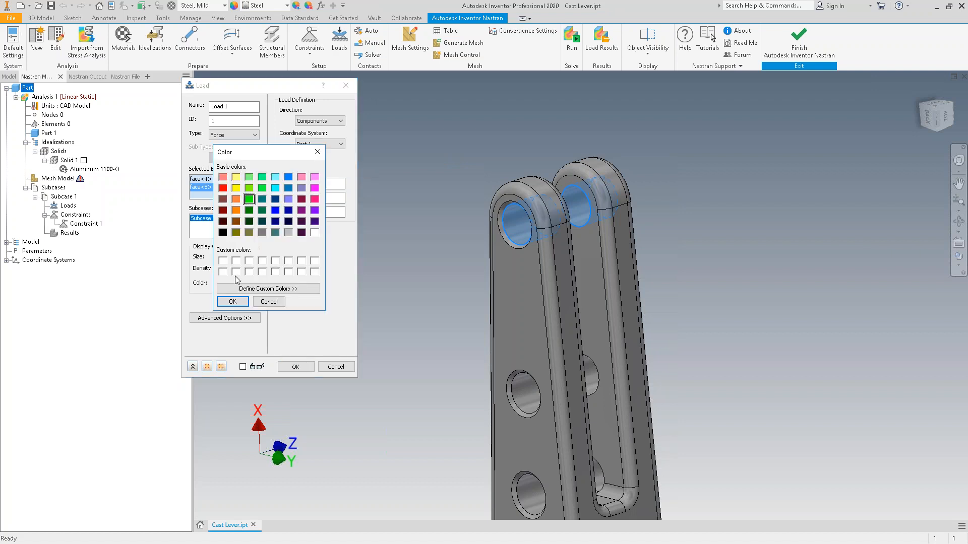
{"action": "left_click", "coordinate": [223, 187]}
{"action": "left_click", "coordinate": [232, 302]}
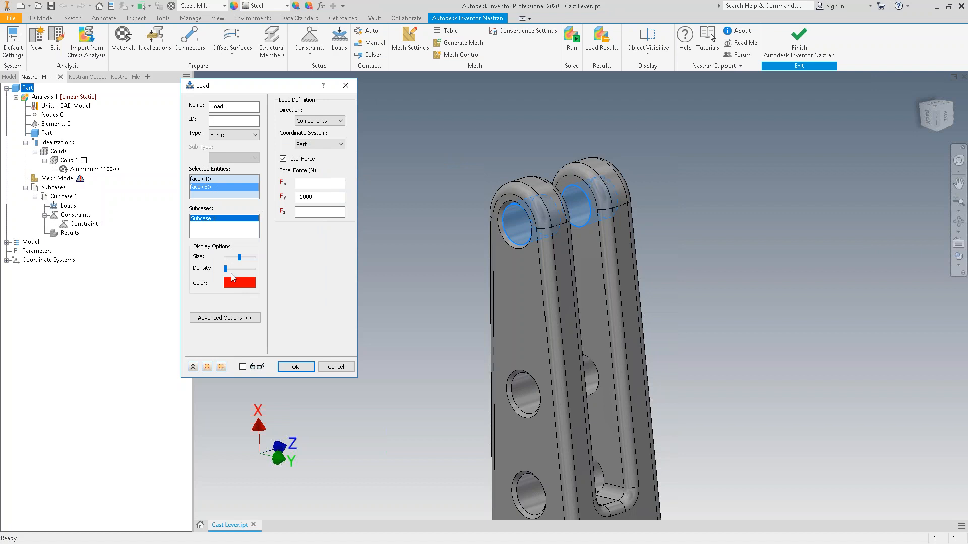
{"action": "left_click", "coordinate": [230, 257]}
{"action": "left_click", "coordinate": [243, 367]}
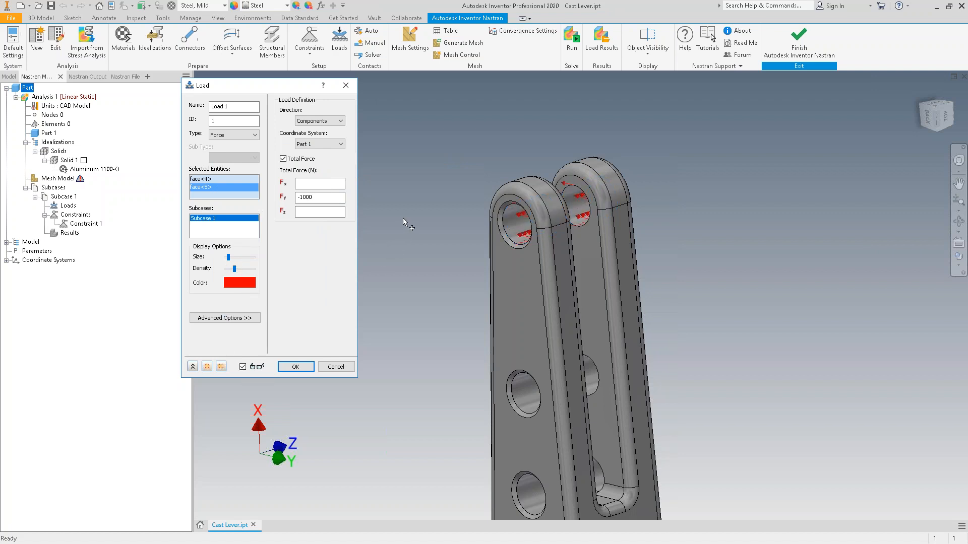
{"action": "scroll", "coordinate": [403, 212], "scroll_direction": "down", "scroll_amount": 5}
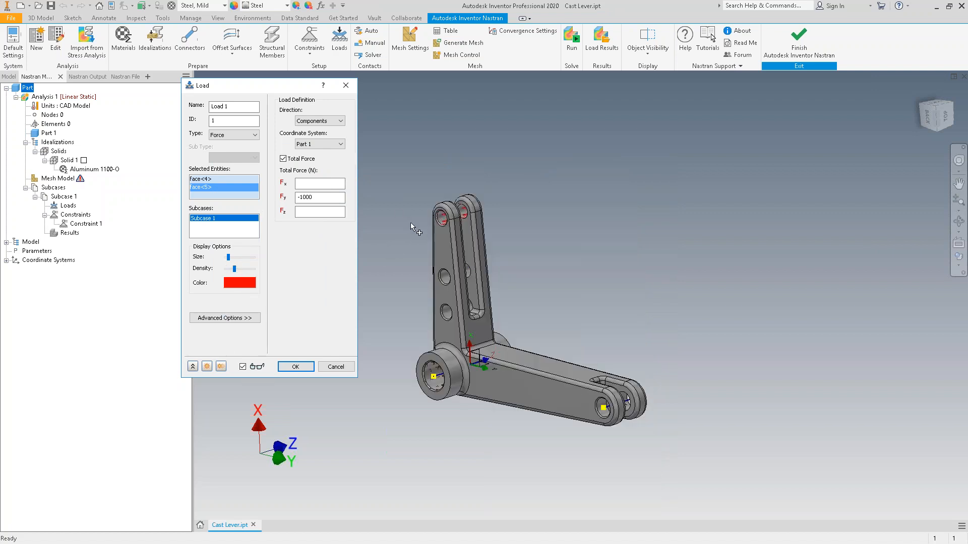
{"action": "left_click", "coordinate": [294, 366]}
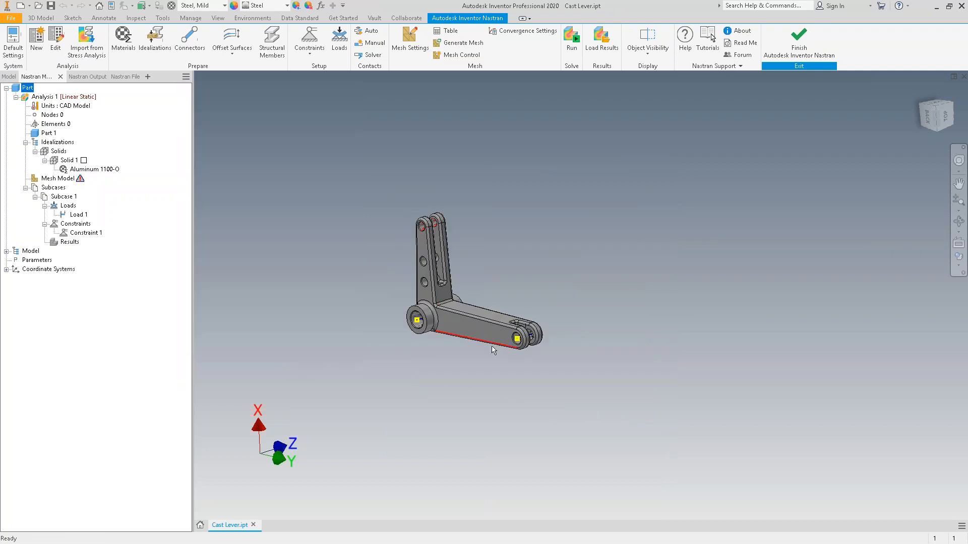
Start a second Force load on both hole faces at the horizontal arm's forked end and set its Fx component to -680 N.
{"action": "scroll", "coordinate": [490, 347], "scroll_direction": "up", "scroll_amount": 5}
{"action": "middle_click_drag", "start_coordinate": [553, 237], "coordinate": [610, 332]}
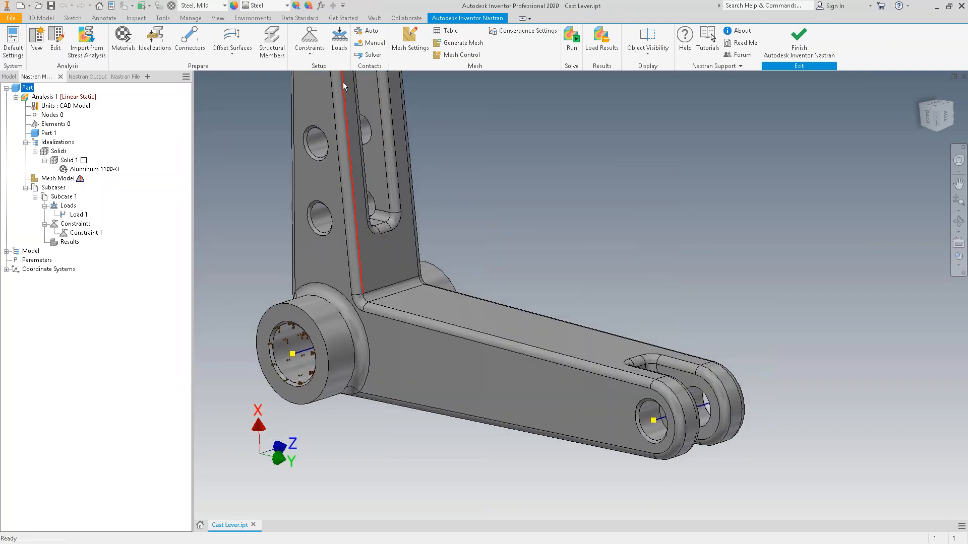
{"action": "left_click", "coordinate": [340, 40]}
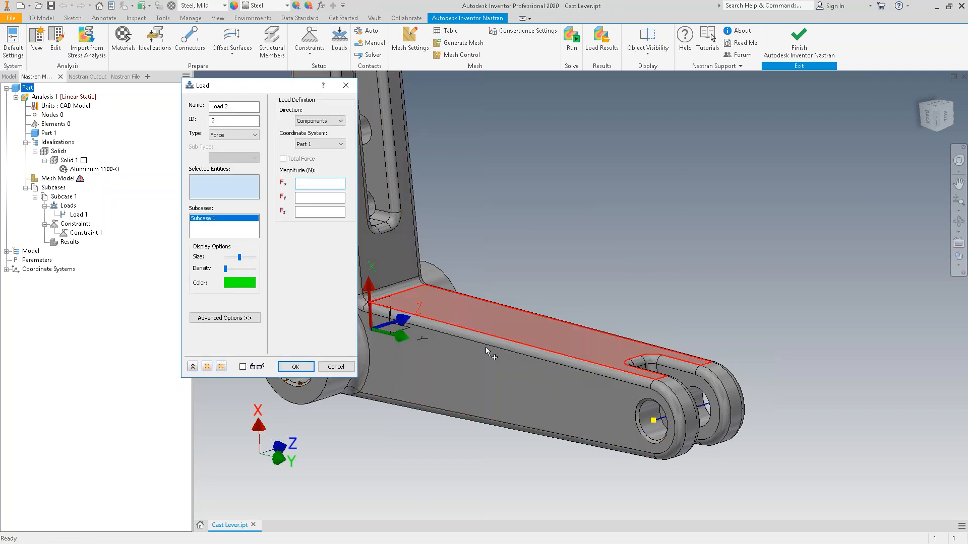
{"action": "scroll", "coordinate": [637, 430], "scroll_direction": "up", "scroll_amount": 3}
{"action": "left_click", "coordinate": [637, 430]}
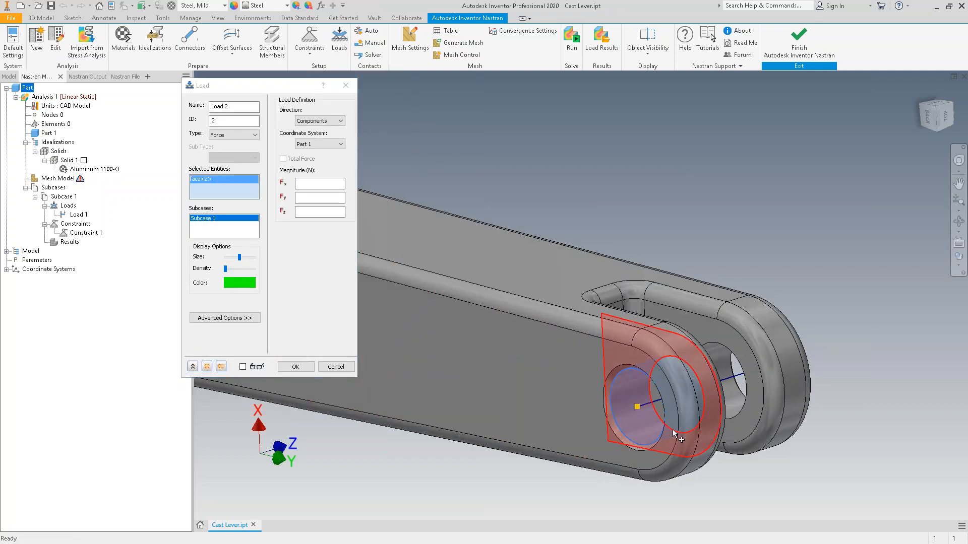
{"action": "left_click", "coordinate": [733, 389]}
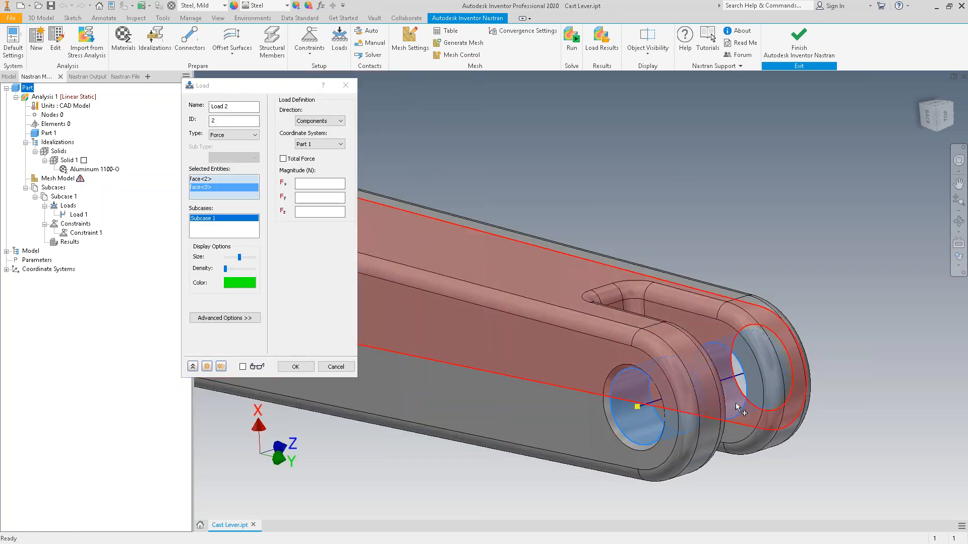
{"action": "left_click", "coordinate": [333, 182]}
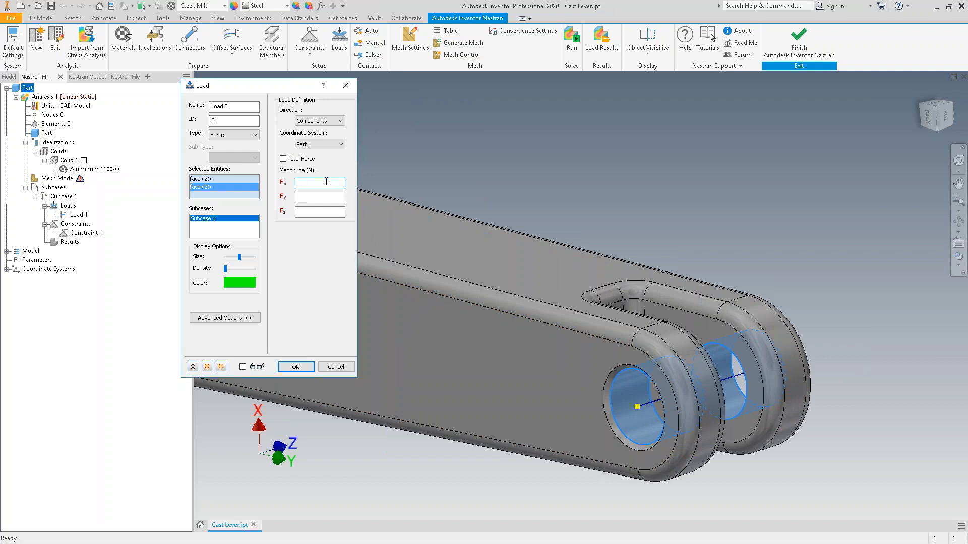
{"action": "type", "text": "-680"}
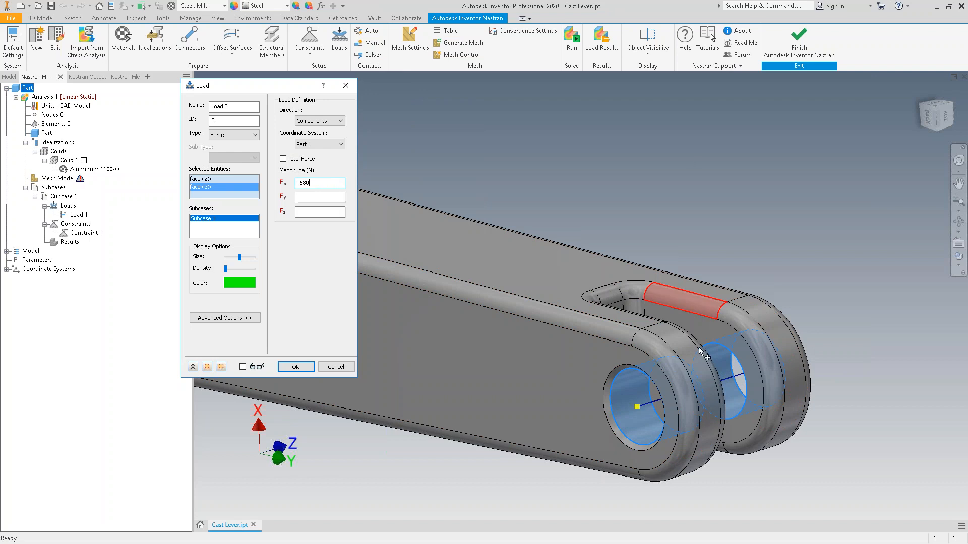
Preview the second force with red arrows of smaller size and higher density, and create the load.
{"action": "left_click", "coordinate": [244, 283]}
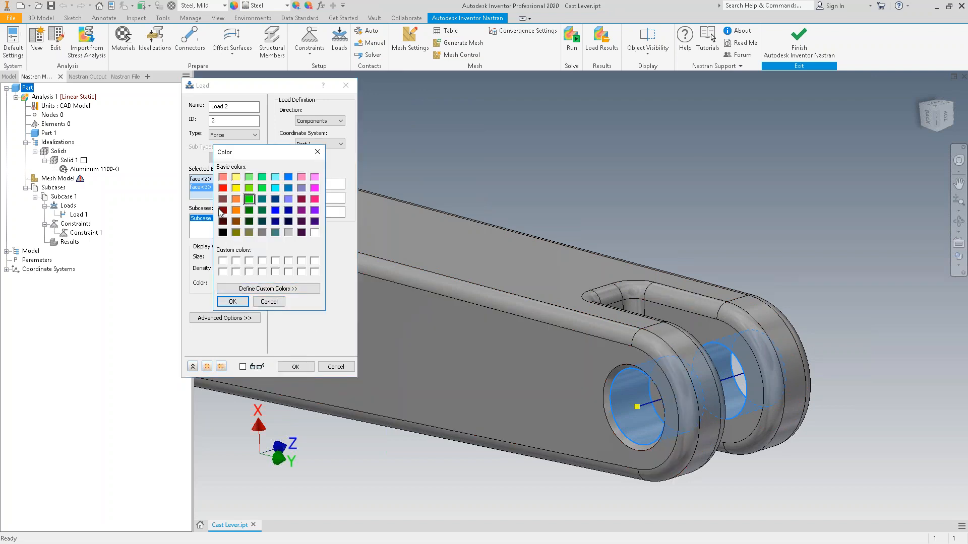
{"action": "left_click", "coordinate": [232, 301]}
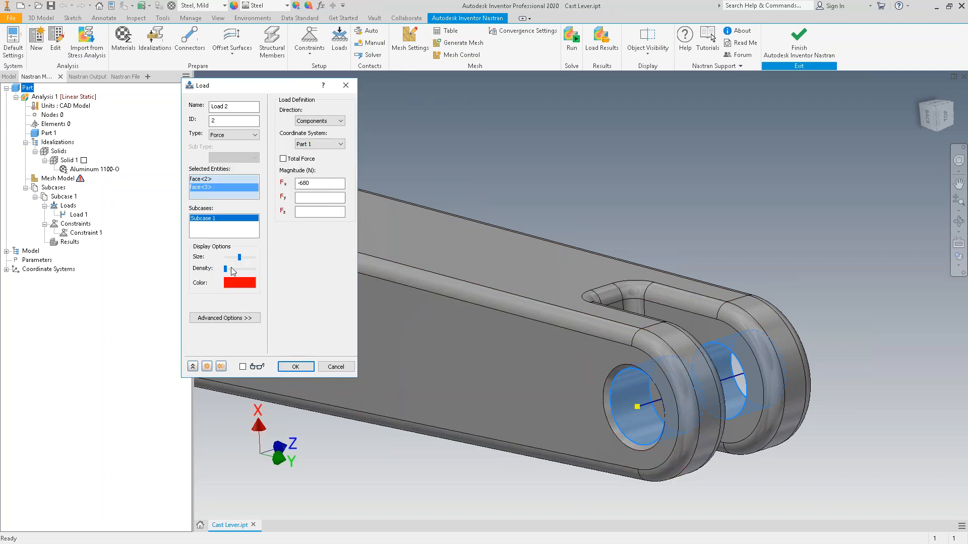
{"action": "left_click", "coordinate": [256, 367]}
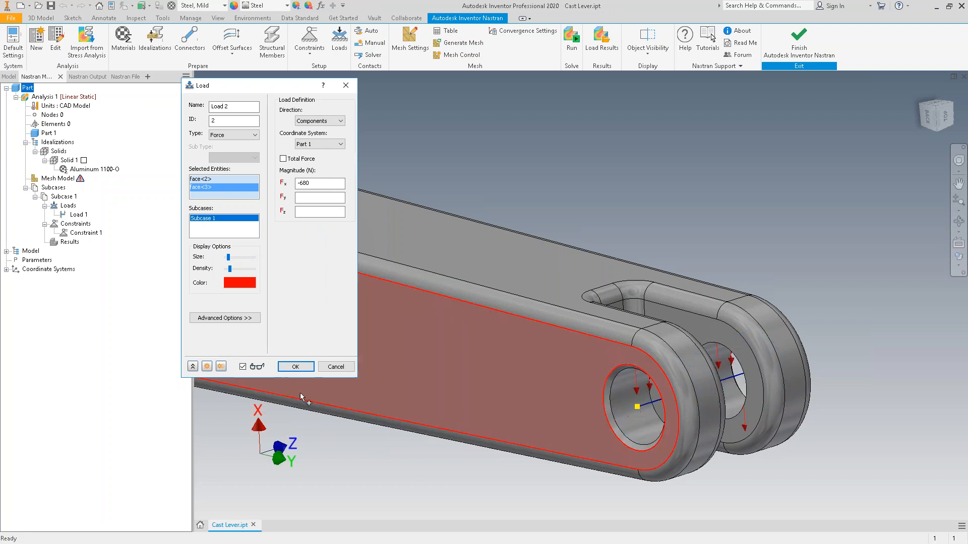
{"action": "left_click", "coordinate": [296, 367]}
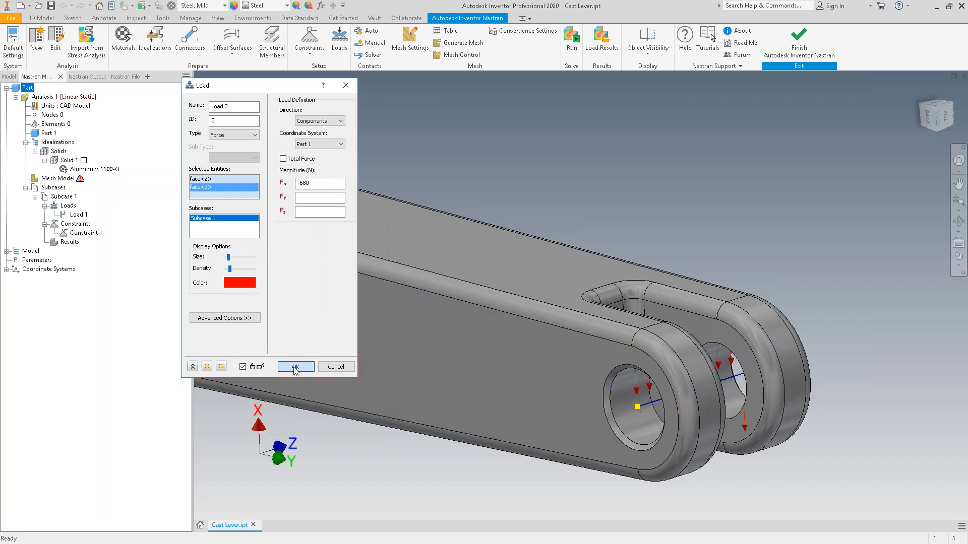
Start a new connector, review the connector types and the Bolt options, and cancel without creating it.
{"action": "scroll", "coordinate": [611, 183], "scroll_direction": "down", "scroll_amount": 4}
{"action": "middle_click_drag", "start_coordinate": [612, 183], "coordinate": [700, 346]}
{"action": "scroll", "coordinate": [737, 353], "scroll_direction": "down", "scroll_amount": 1}
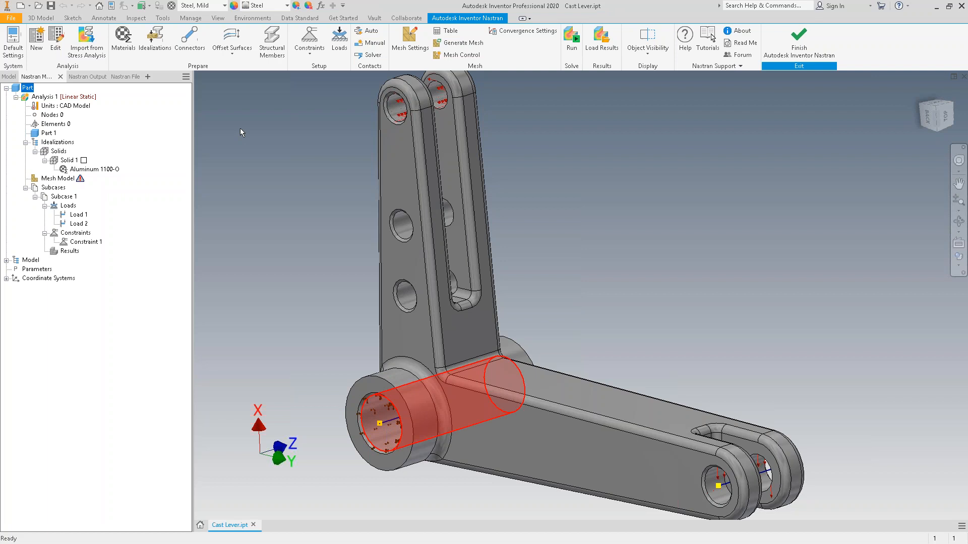
{"action": "left_click", "coordinate": [189, 39]}
{"action": "left_click_drag", "start_coordinate": [322, 87], "coordinate": [399, 107]}
{"action": "left_click", "coordinate": [328, 140]}
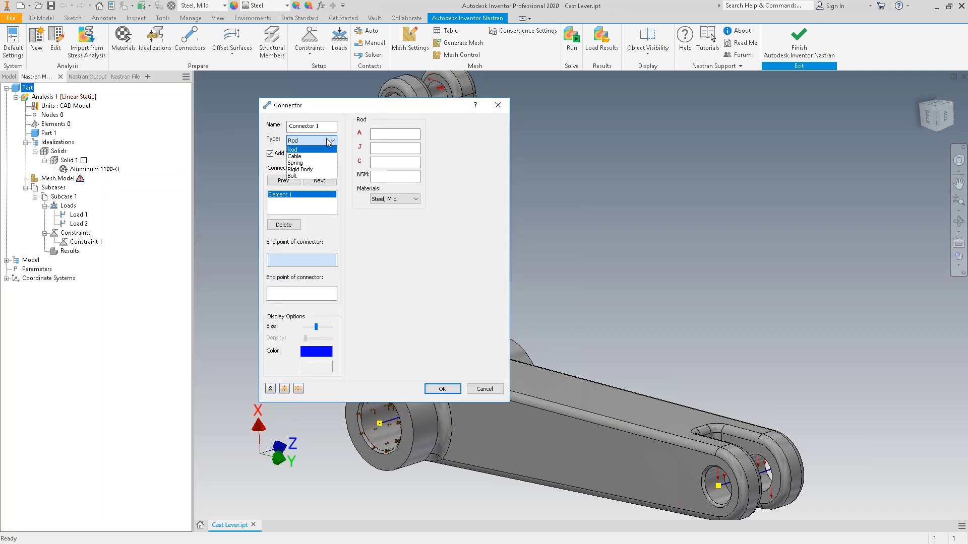
{"action": "left_click", "coordinate": [313, 176]}
{"action": "left_click_drag", "start_coordinate": [419, 108], "coordinate": [742, 128]}
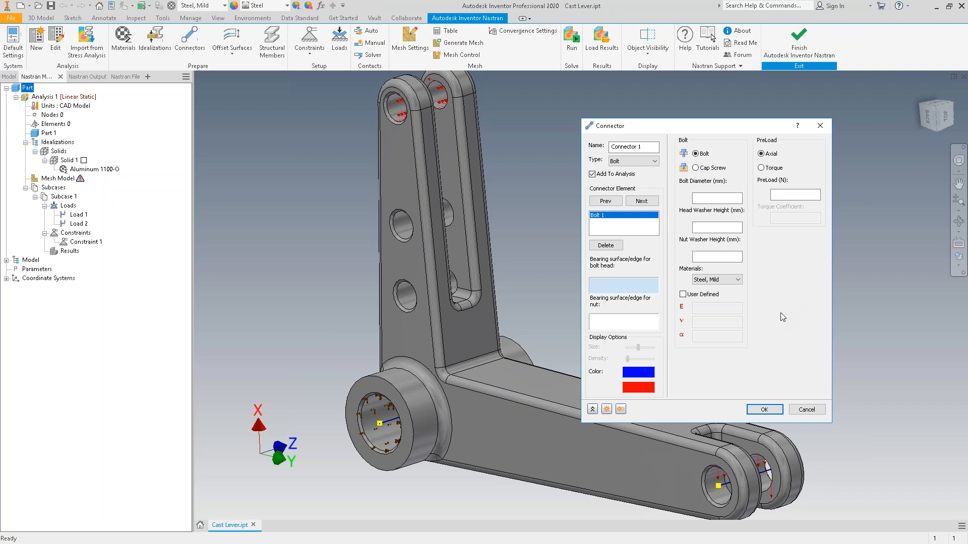
{"action": "left_click", "coordinate": [650, 161]}
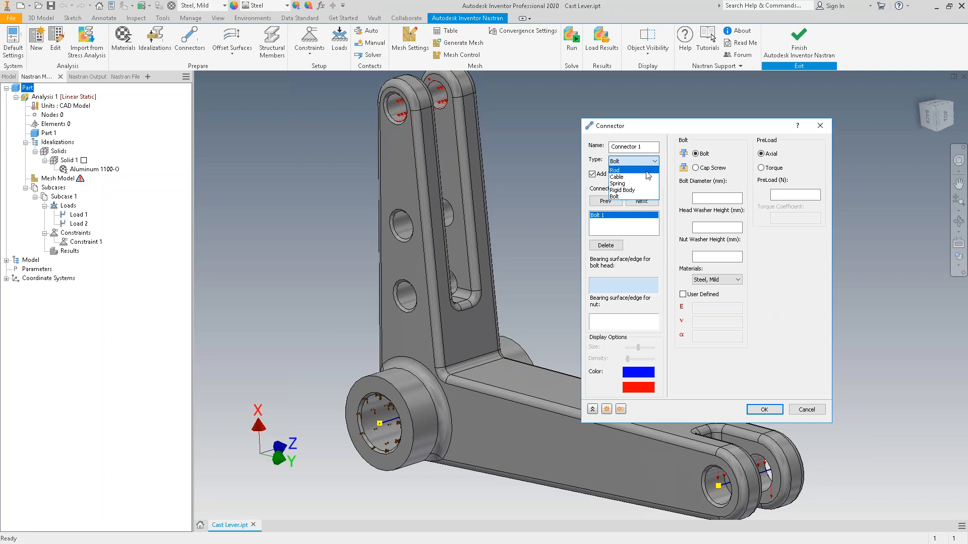
{"action": "left_click", "coordinate": [780, 343]}
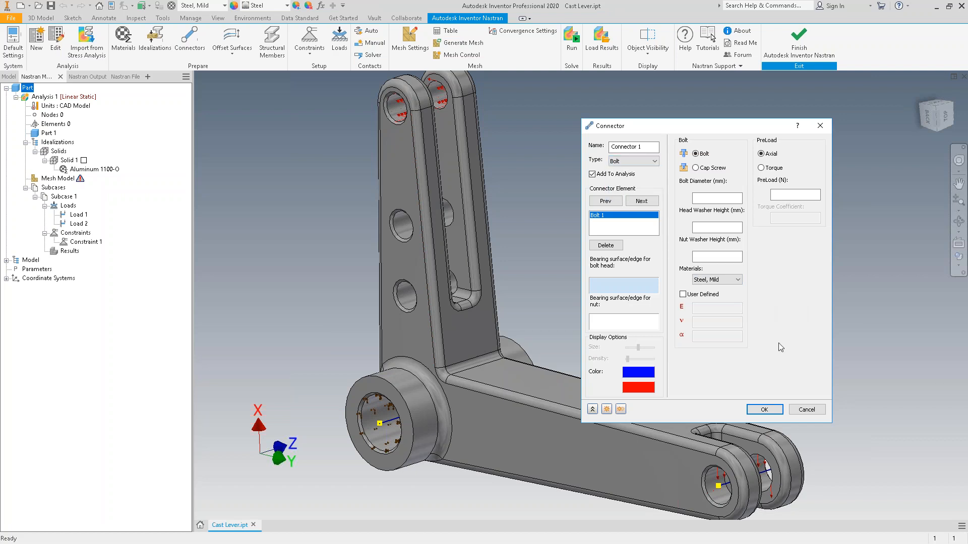
{"action": "left_click", "coordinate": [807, 409]}
{"action": "middle_click_drag", "start_coordinate": [738, 290], "coordinate": [686, 297]}
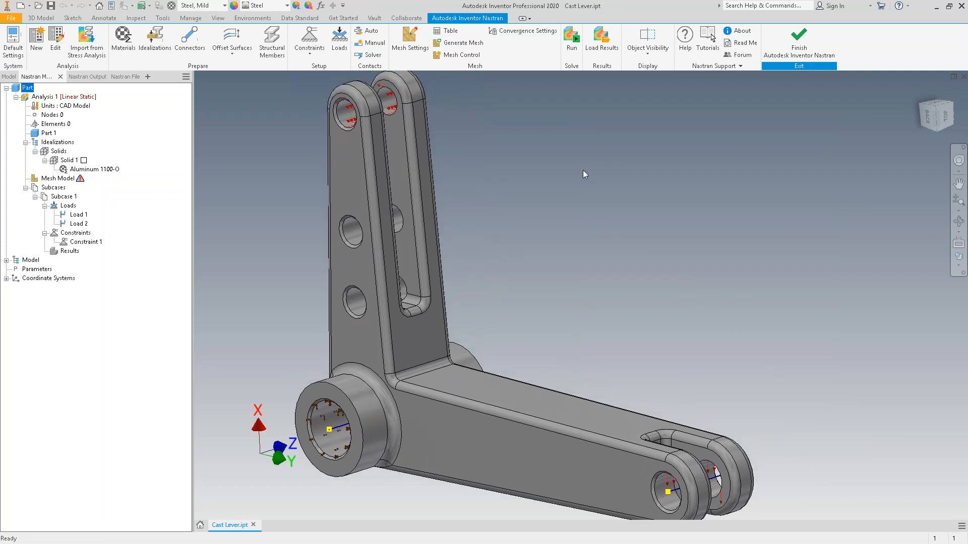
Generate an initial mesh of the lever, set the element size to 5 mm and regenerate the mesh.
{"action": "left_click", "coordinate": [464, 43]}
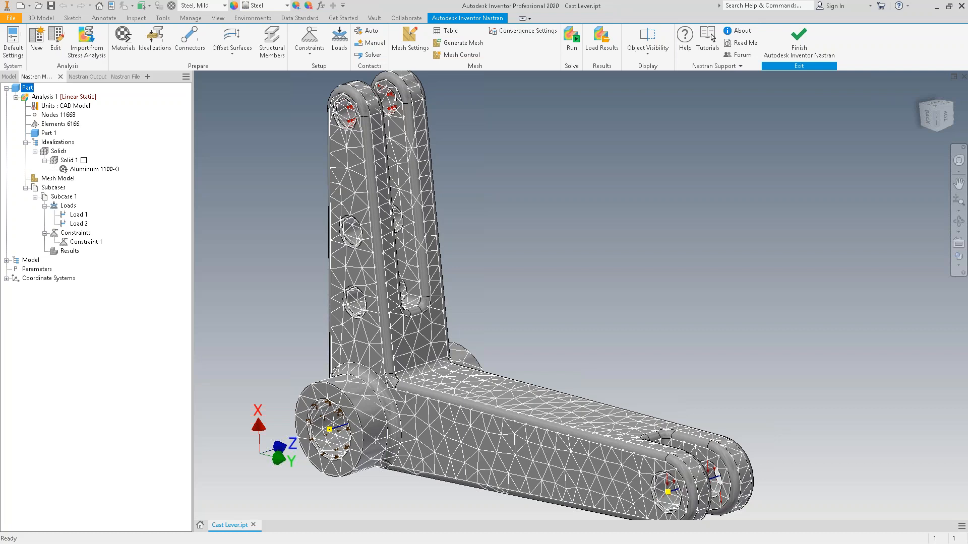
{"action": "left_click", "coordinate": [406, 44]}
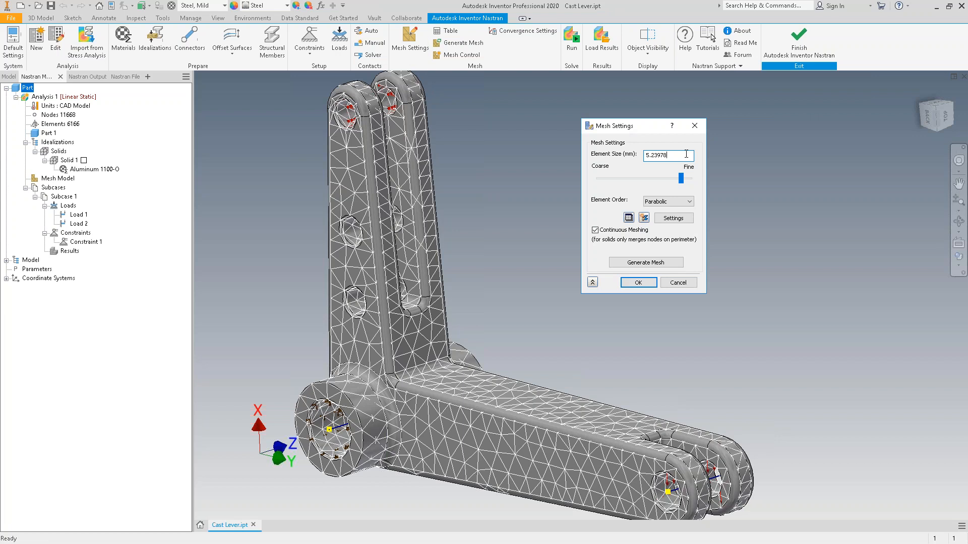
{"action": "left_click", "coordinate": [667, 179]}
{"action": "left_click", "coordinate": [687, 179]}
{"action": "double_click", "coordinate": [677, 158]}
{"action": "type", "text": "5"}
{"action": "left_click", "coordinate": [650, 262]}
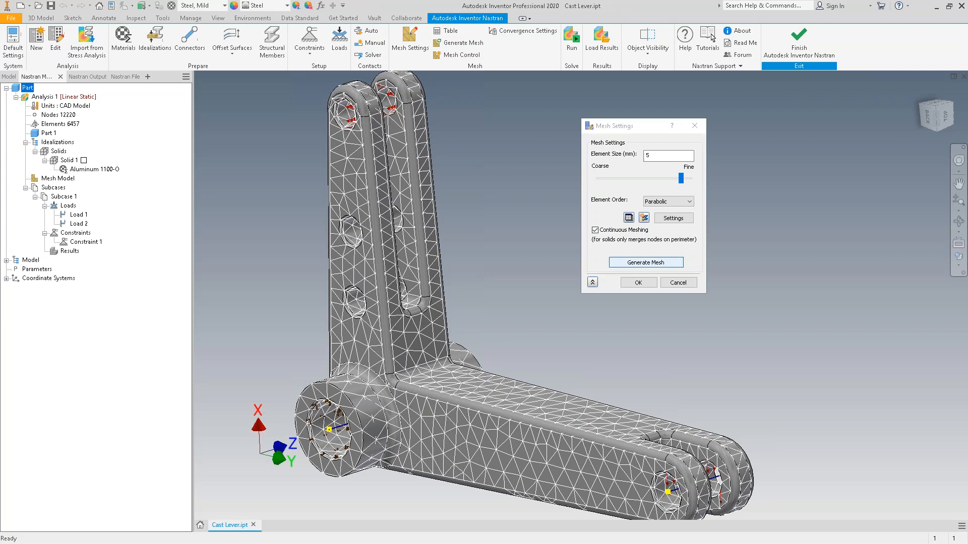
{"action": "left_click", "coordinate": [644, 285]}
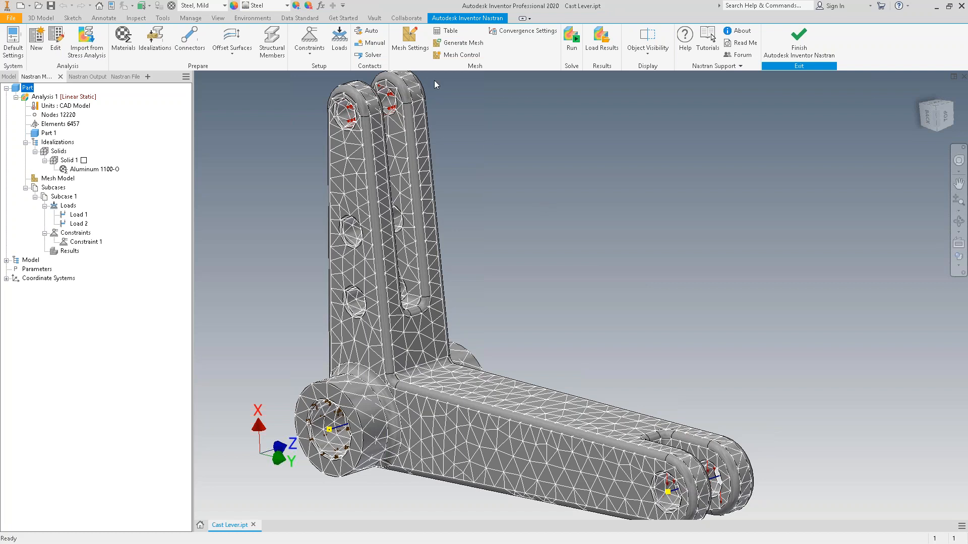
Change the Quality Midside Adjustment option in the advanced mesh settings and regenerate the mesh.
{"action": "left_click", "coordinate": [410, 40]}
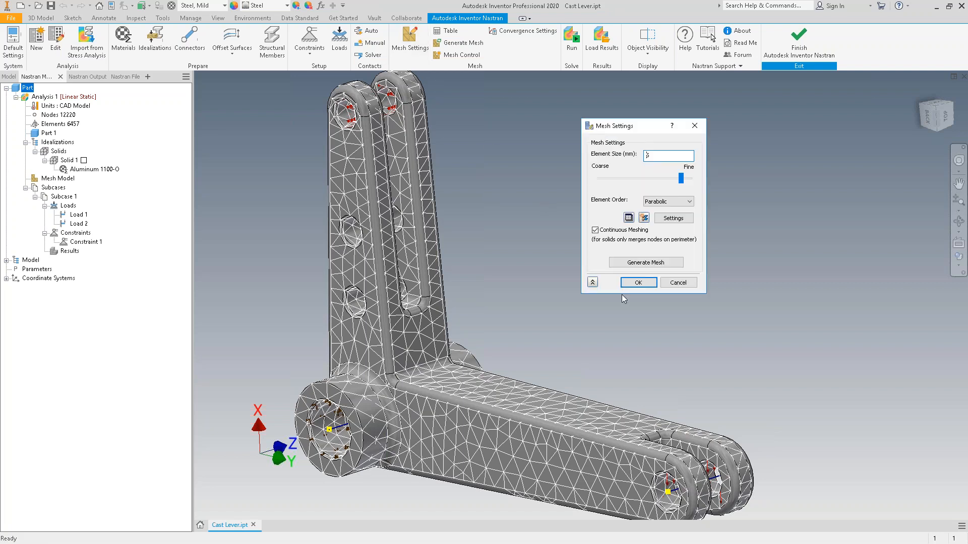
{"action": "left_click", "coordinate": [668, 220]}
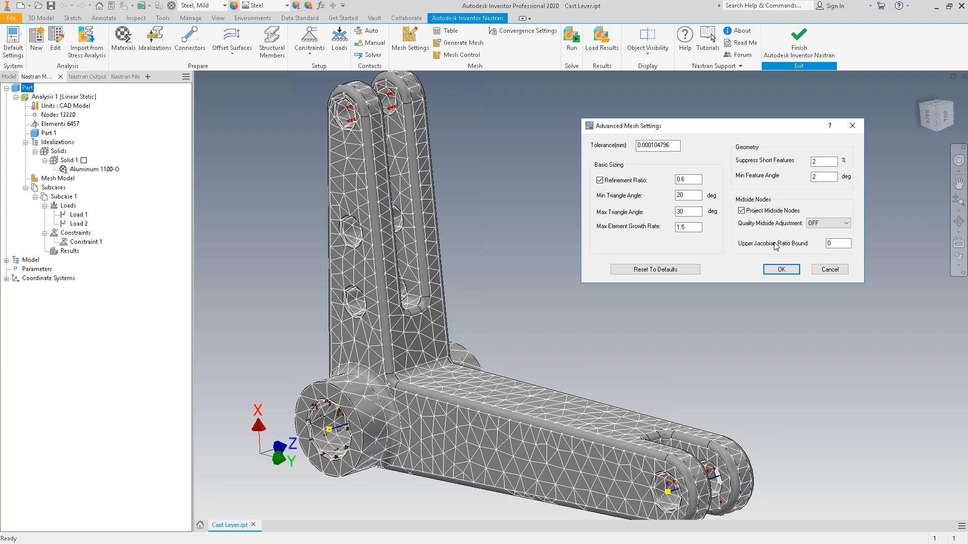
{"action": "left_click", "coordinate": [820, 223]}
{"action": "left_click", "coordinate": [819, 236]}
{"action": "left_click", "coordinate": [780, 269]}
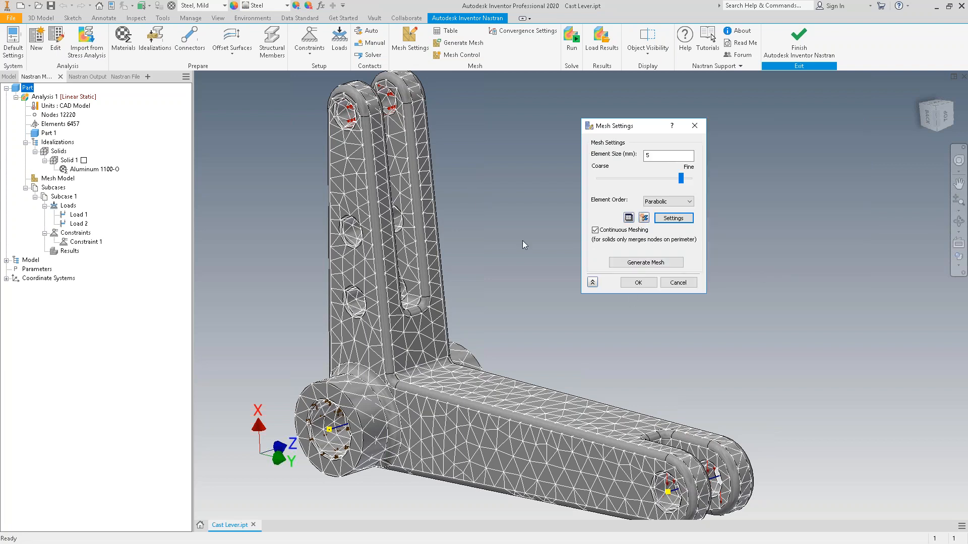
{"action": "left_click", "coordinate": [644, 262]}
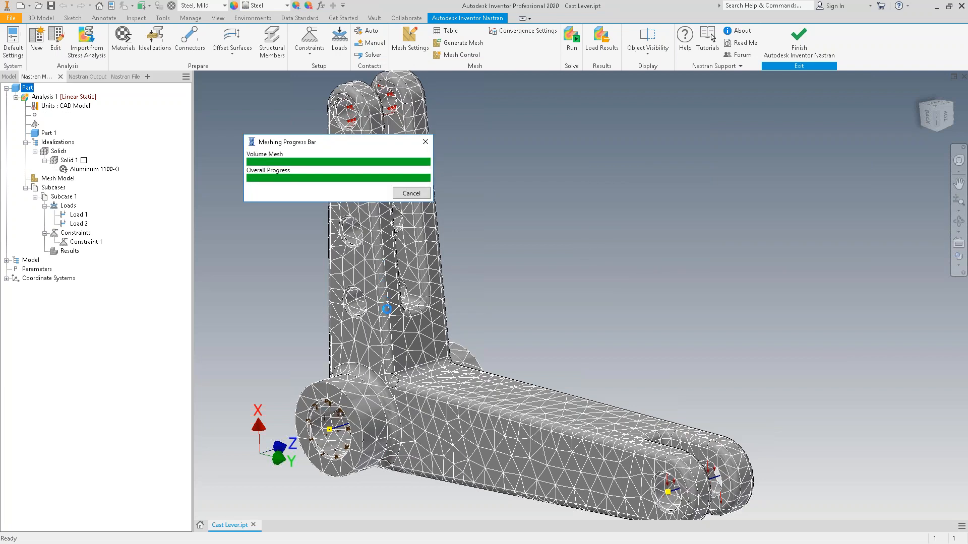
{"action": "left_click", "coordinate": [638, 283]}
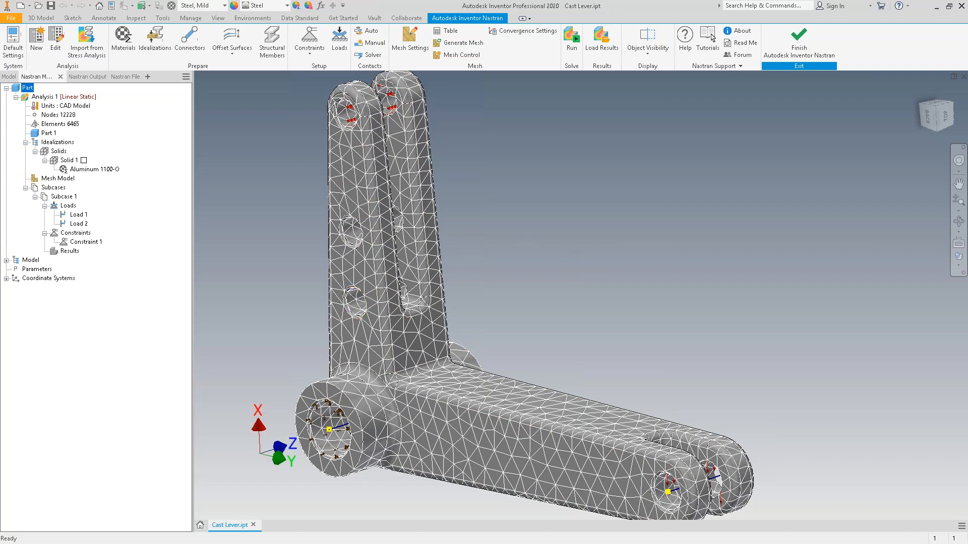
Inspect the mesh around the lever, run the Nastran analysis and dismiss the completion notice.
{"action": "scroll", "coordinate": [302, 315], "scroll_direction": "down", "scroll_amount": 5}
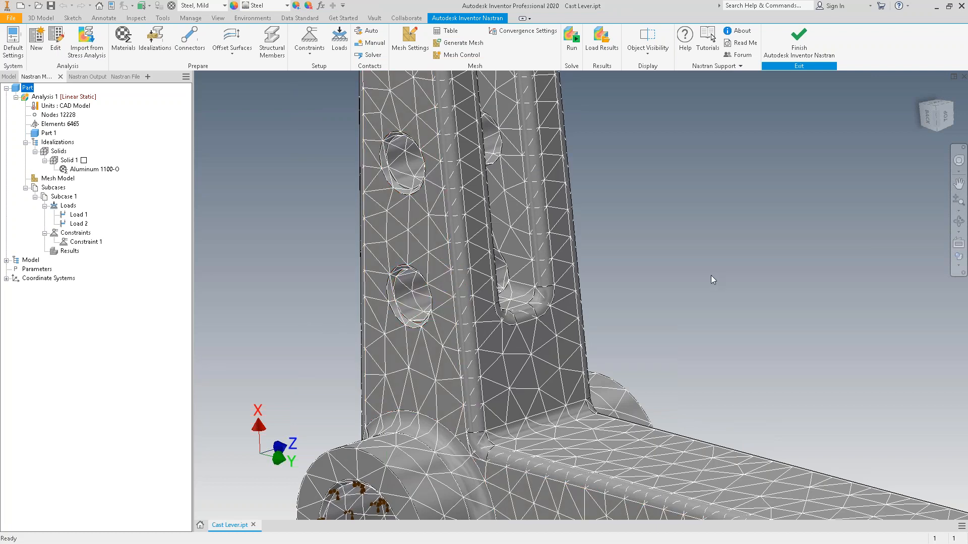
{"action": "scroll", "coordinate": [711, 275], "scroll_direction": "up", "scroll_amount": 3}
{"action": "middle_click_drag", "start_coordinate": [761, 276], "coordinate": [627, 233]}
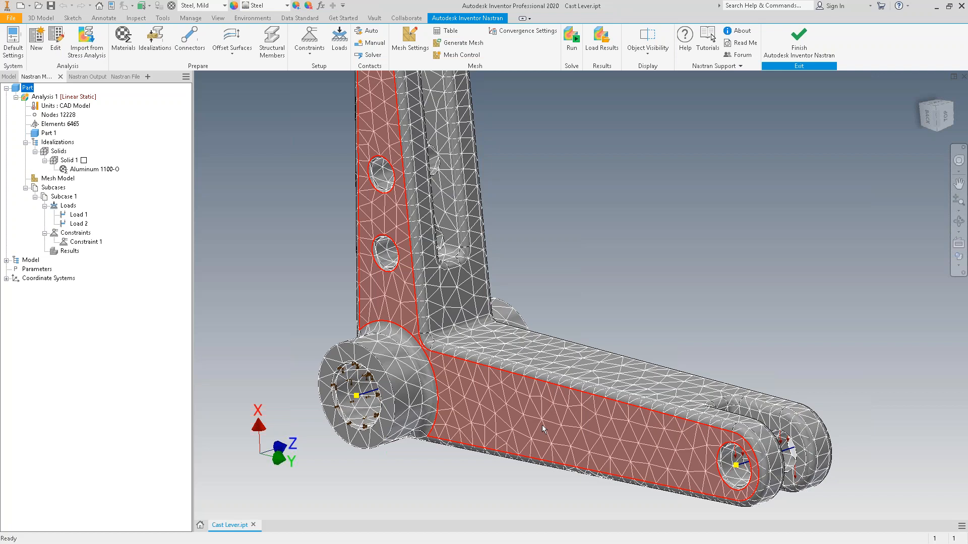
{"action": "mouse_move", "coordinate": [543, 425]}
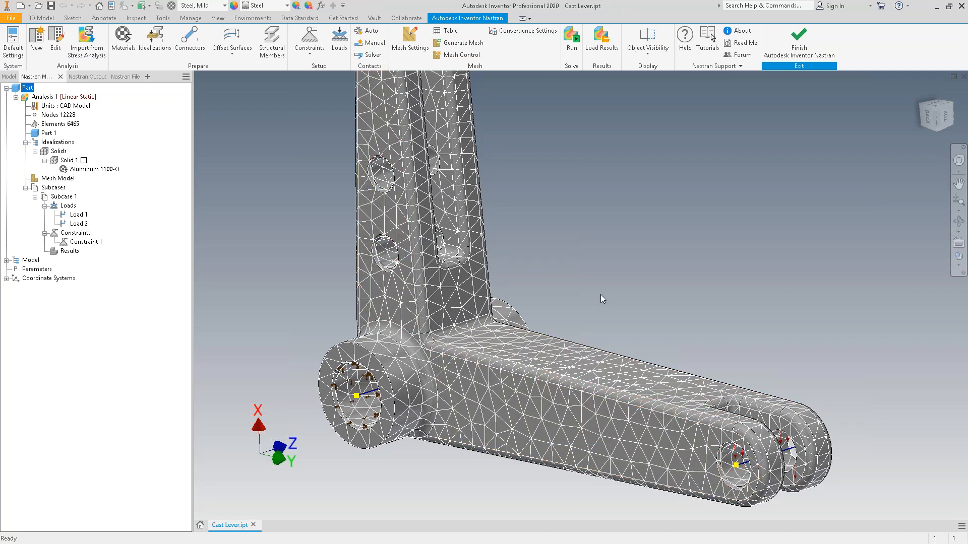
{"action": "scroll", "coordinate": [611, 244], "scroll_direction": "down", "scroll_amount": 5}
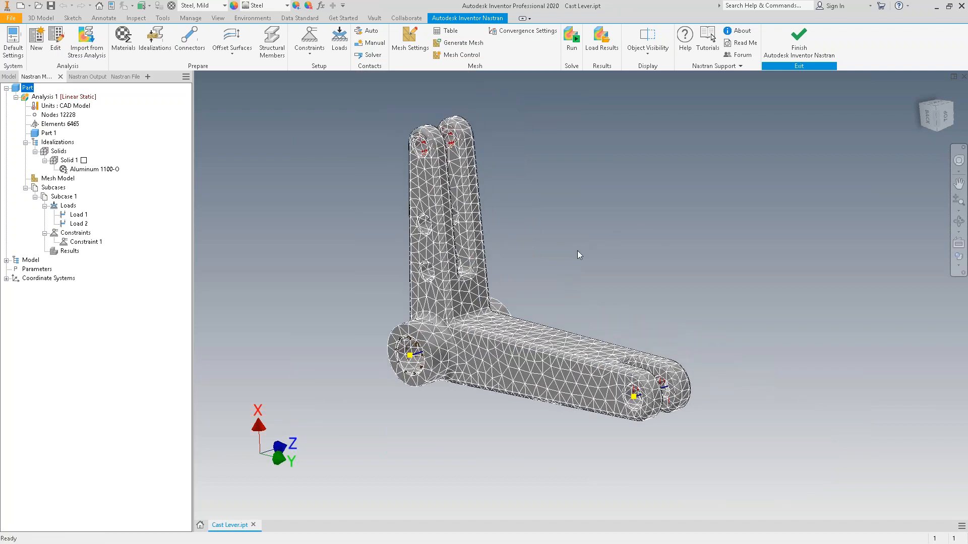
{"action": "middle_click_drag", "start_coordinate": [577, 250], "coordinate": [745, 212], "text": "shift"}
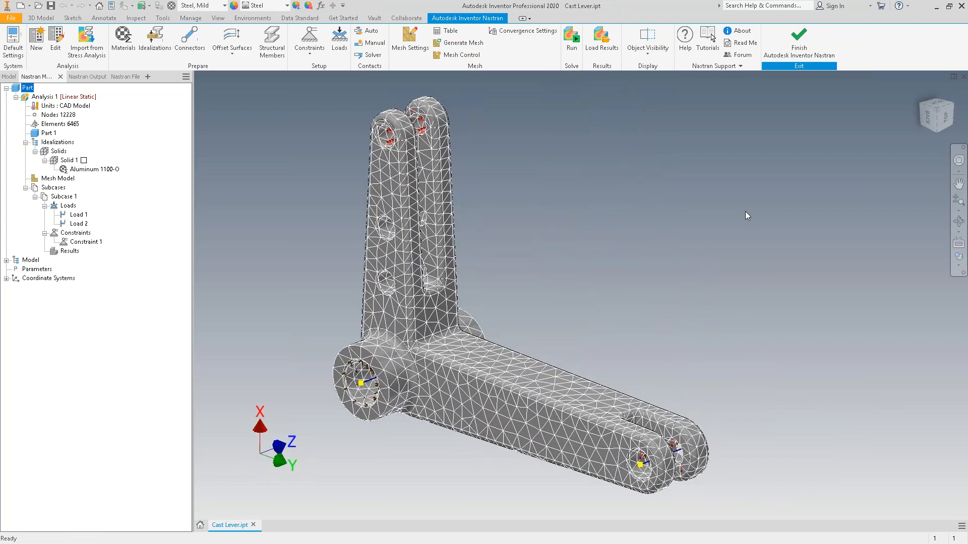
{"action": "left_click", "coordinate": [570, 49]}
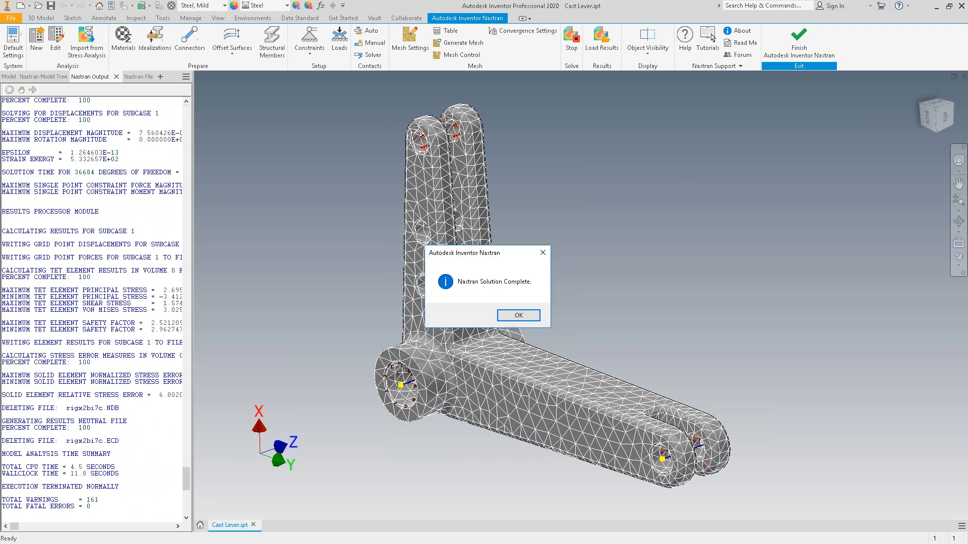
{"action": "left_click", "coordinate": [519, 316]}
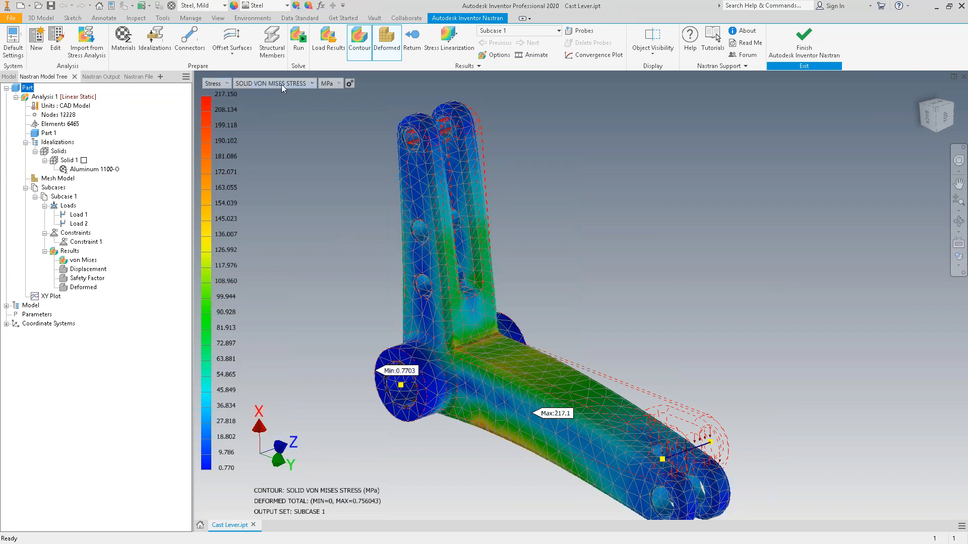
Show the von Mises stress contour in psi and review the list of available solid stress types.
{"action": "left_click", "coordinate": [339, 84]}
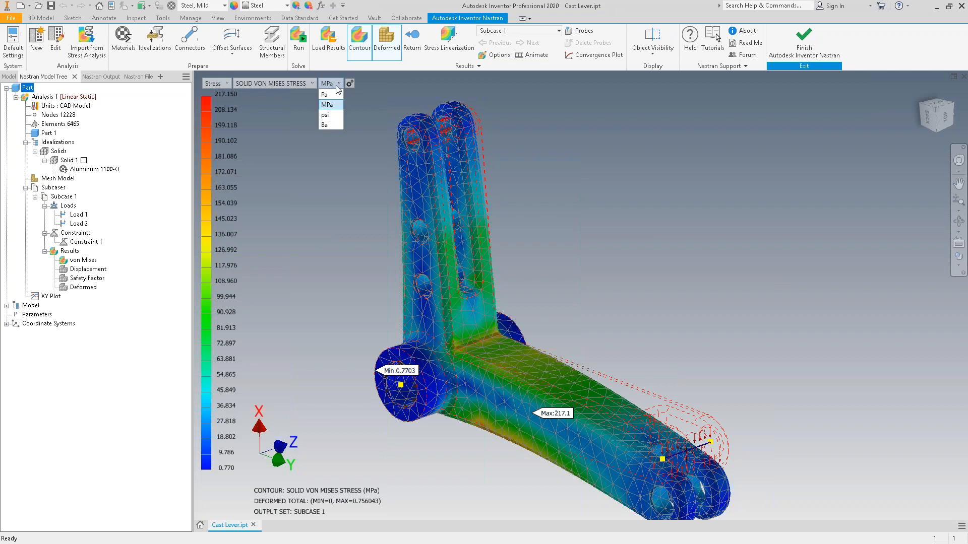
{"action": "left_click", "coordinate": [327, 116]}
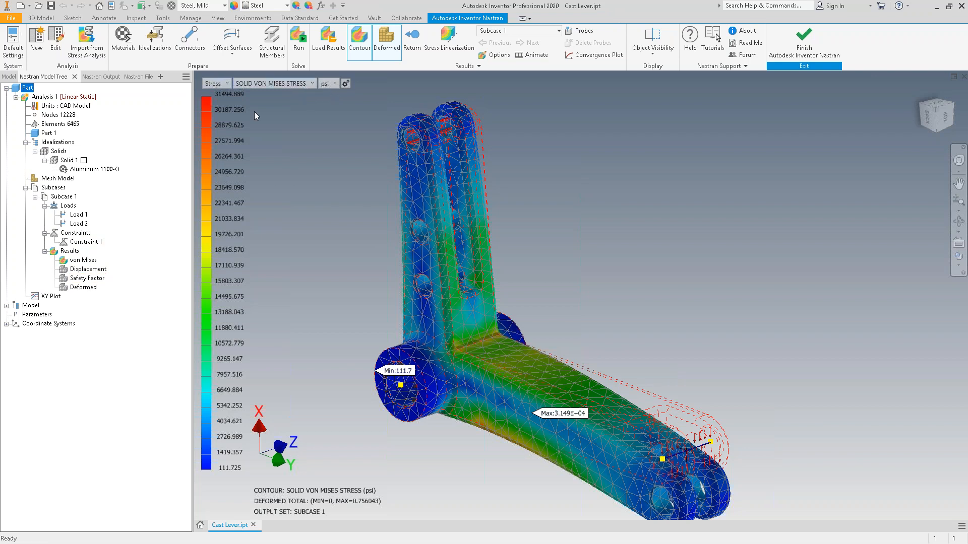
{"action": "left_click", "coordinate": [307, 86]}
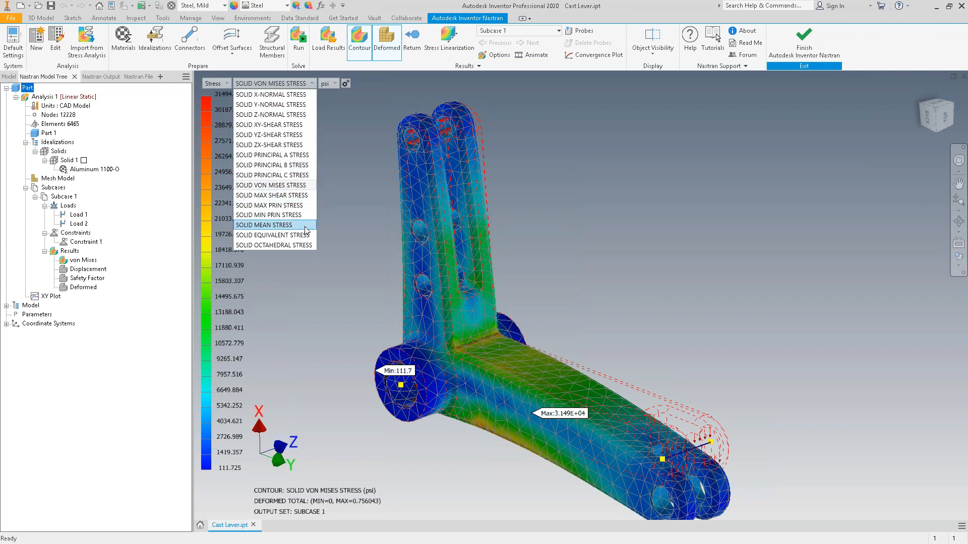
{"action": "left_click", "coordinate": [343, 264]}
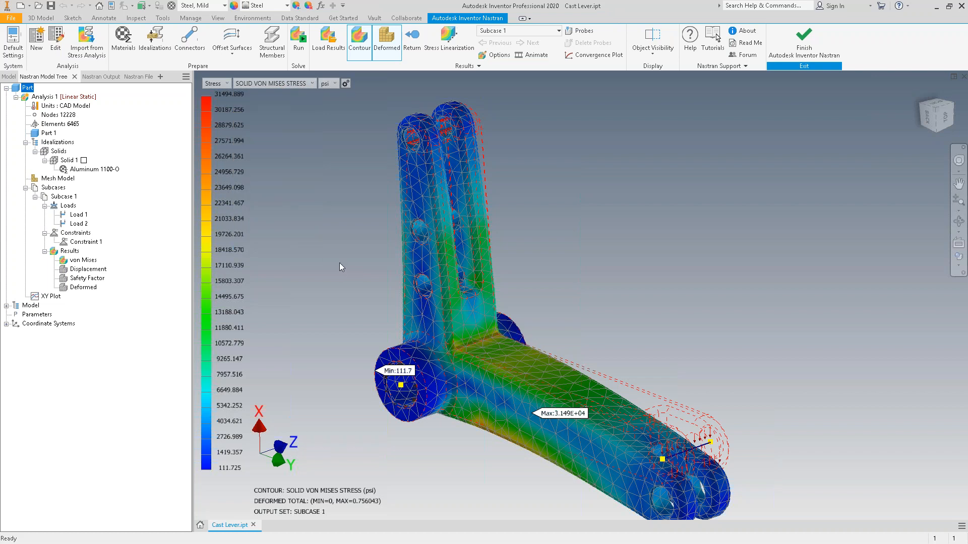
Display the displacement result in inches and switch its contour from total to the component along the X-axis.
{"action": "left_click", "coordinate": [86, 270]}
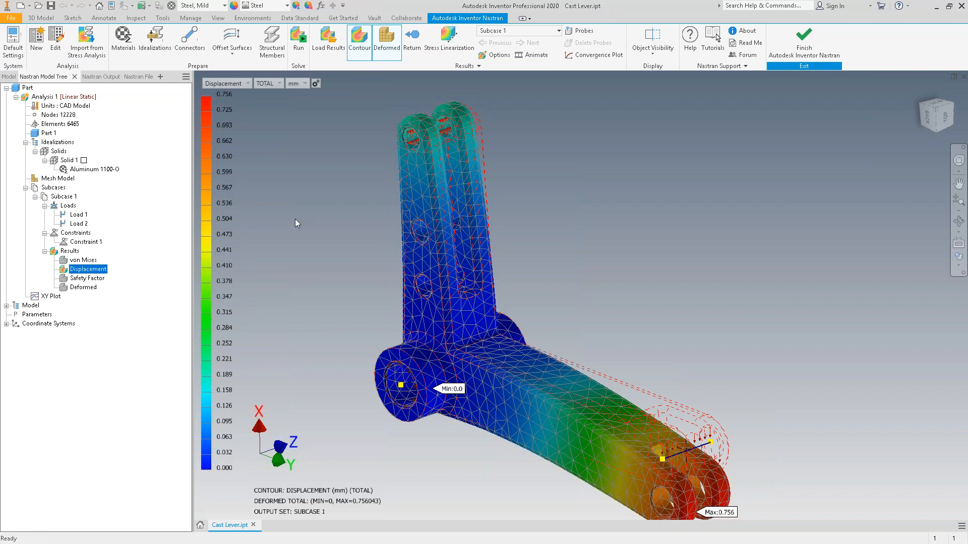
{"action": "left_click", "coordinate": [294, 84]}
{"action": "left_click", "coordinate": [294, 116]}
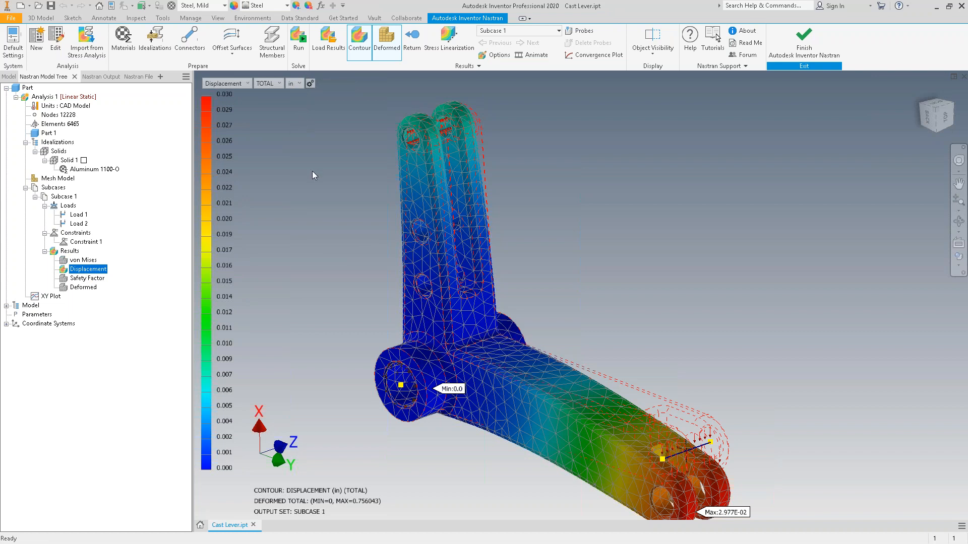
{"action": "middle_click_drag", "start_coordinate": [313, 173], "coordinate": [311, 150]}
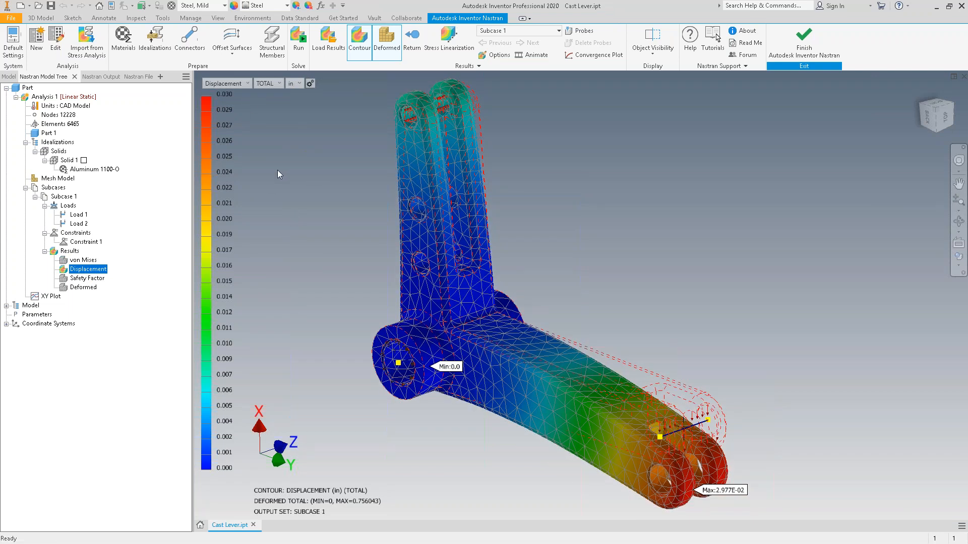
{"action": "left_click", "coordinate": [278, 85]}
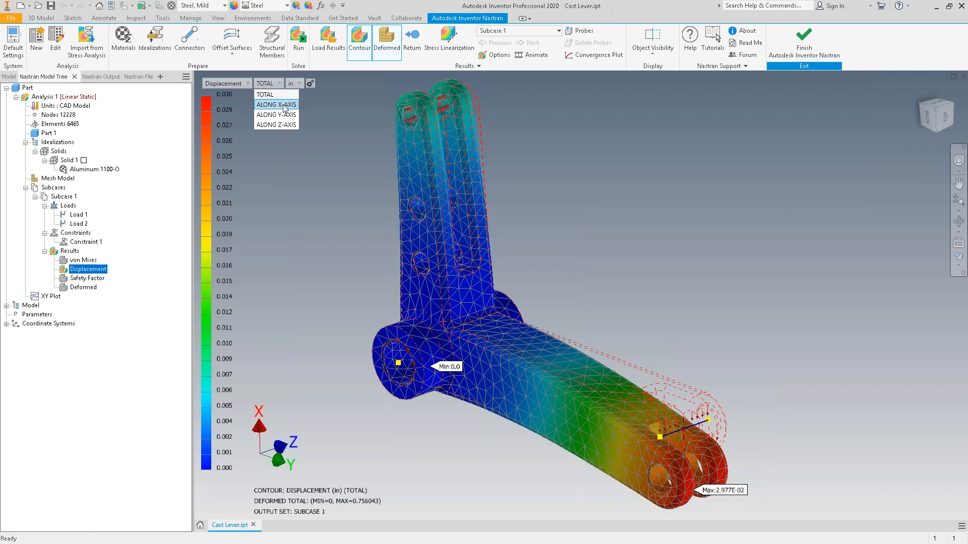
{"action": "left_click", "coordinate": [284, 106]}
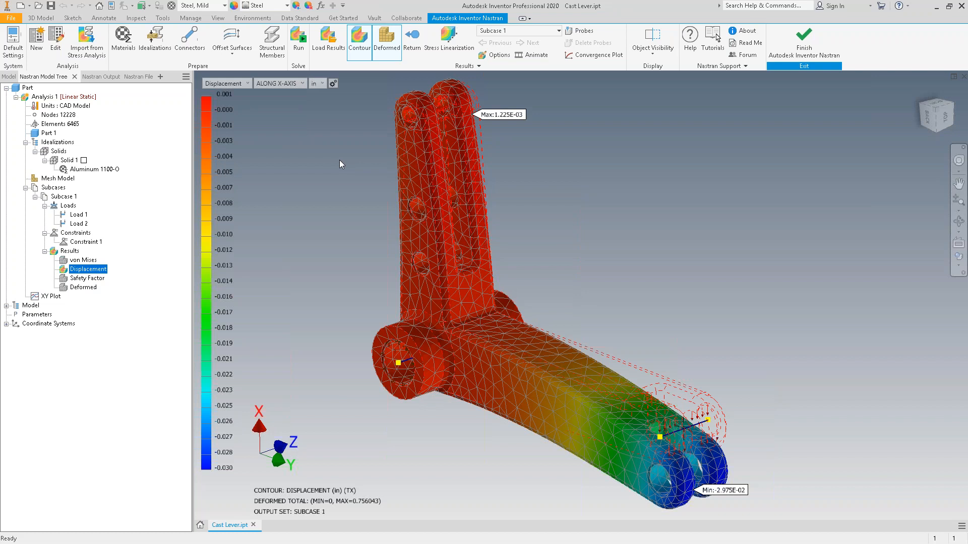
Review the Safety Factor and Deformed results, and return to the von Mises stress contour.
{"action": "left_click", "coordinate": [80, 278]}
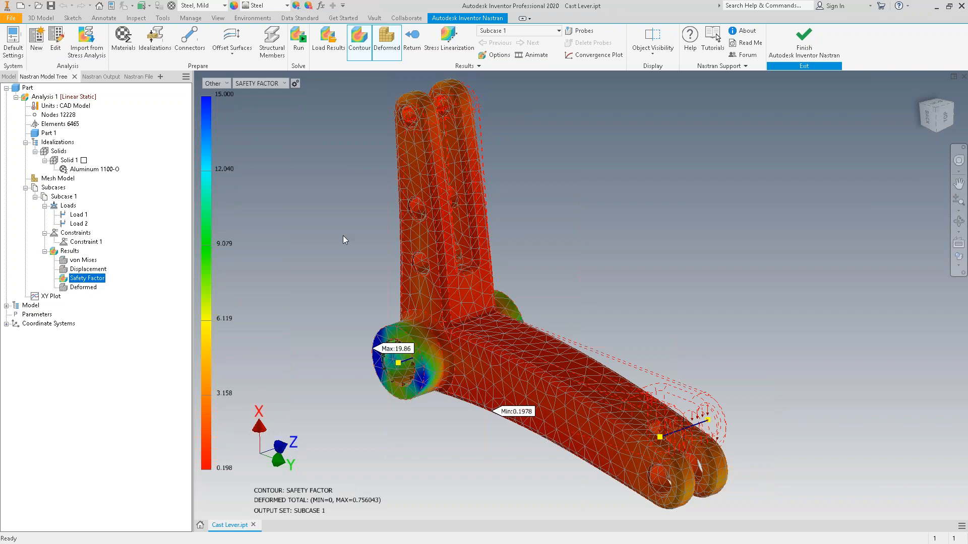
{"action": "left_click", "coordinate": [83, 287]}
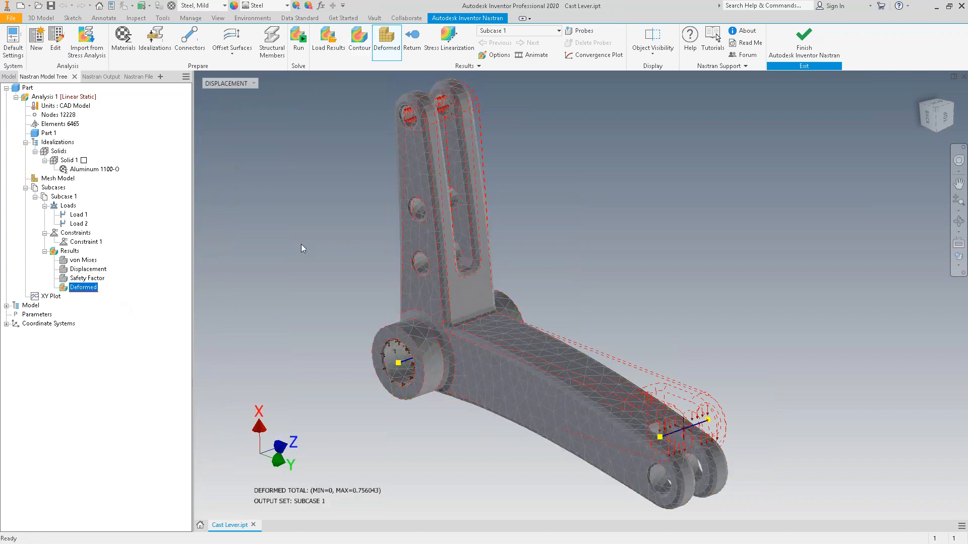
{"action": "left_click", "coordinate": [84, 260]}
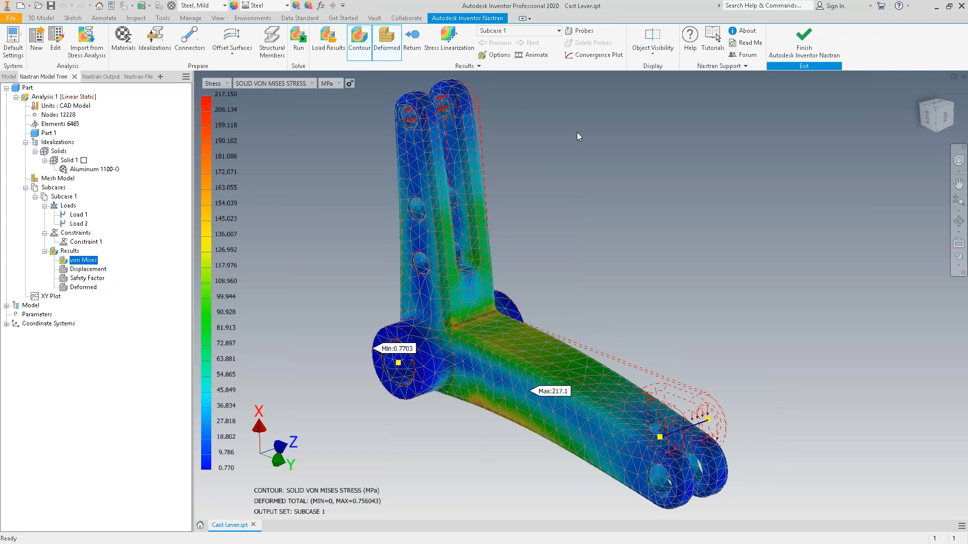
Leave the Nastran environment, edit the first extrusion's sketch and set the horizontal arm's length to 80 mm.
{"action": "left_click", "coordinate": [804, 40]}
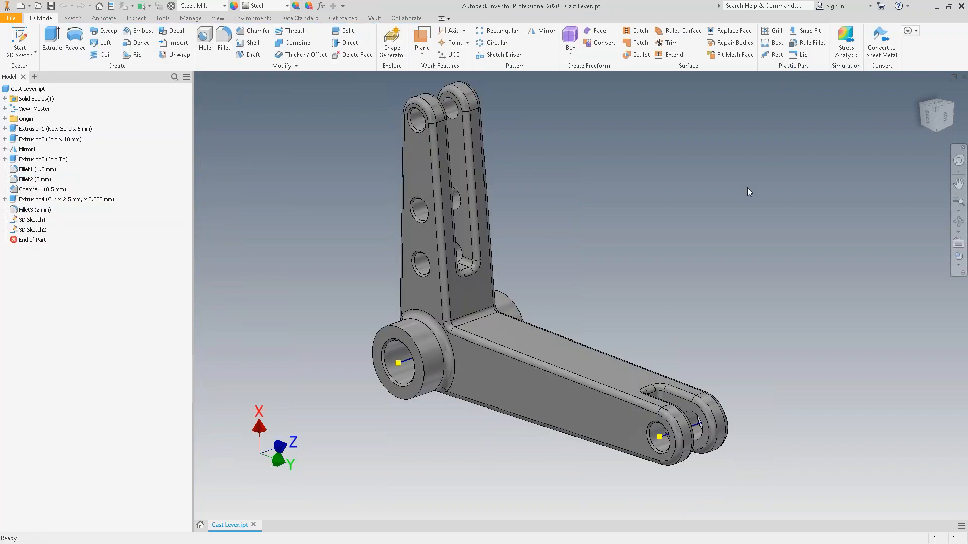
{"action": "left_click", "coordinate": [48, 129]}
{"action": "left_click", "coordinate": [4, 129]}
{"action": "double_click", "coordinate": [36, 140]}
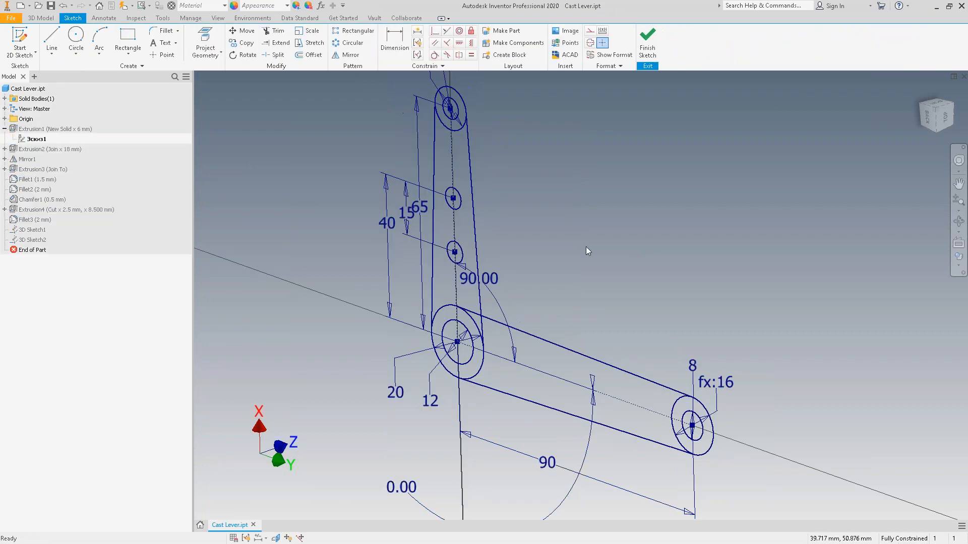
{"action": "double_click", "coordinate": [548, 462]}
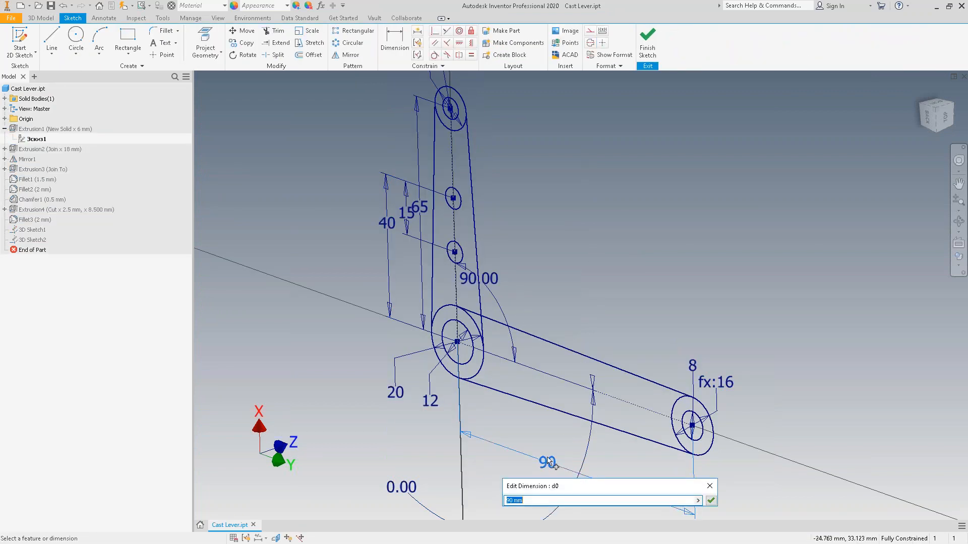
{"action": "type", "text": "80"}
{"action": "key", "text": "Return"}
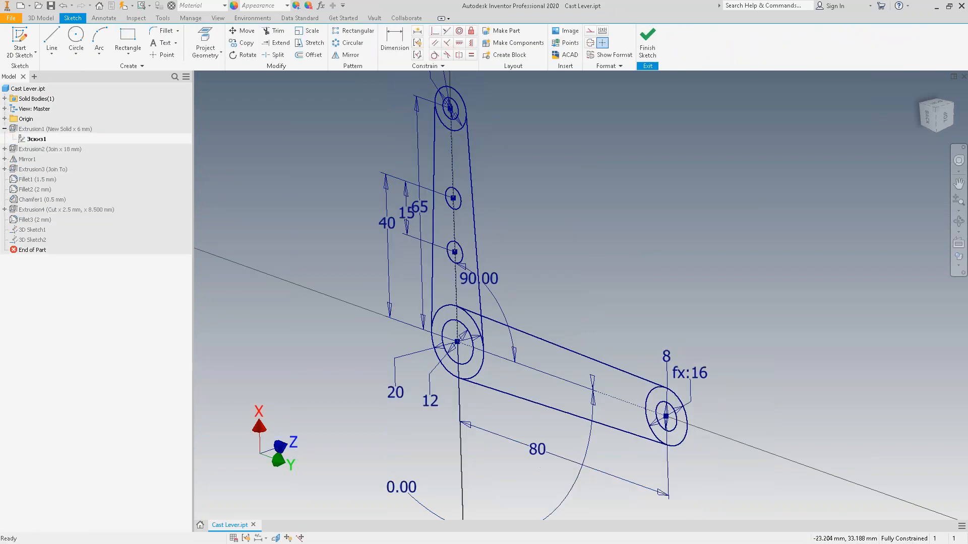
Set the upright arm's overall length to 55 mm and finish the sketch.
{"action": "double_click", "coordinate": [420, 206]}
{"action": "type", "text": "55"}
{"action": "key", "text": "Return"}
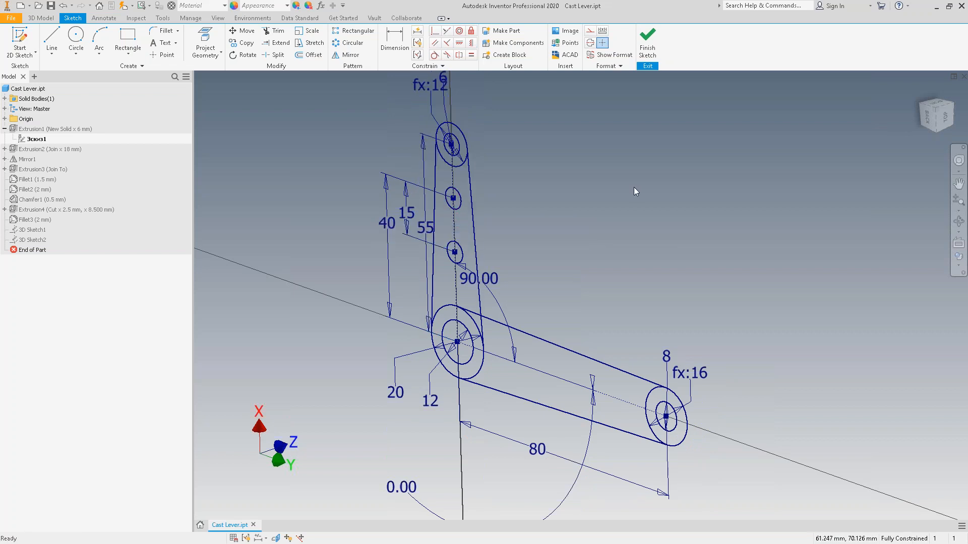
{"action": "left_click", "coordinate": [650, 43]}
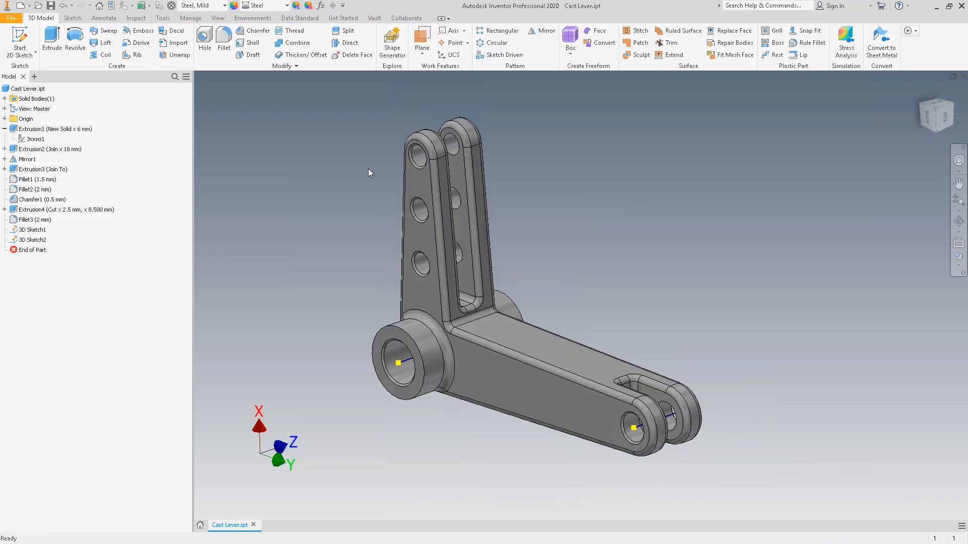
Regenerate the mesh and rerun the Nastran analysis on the modified lever, and show its von Mises stress in psi.
{"action": "left_click", "coordinate": [252, 18]}
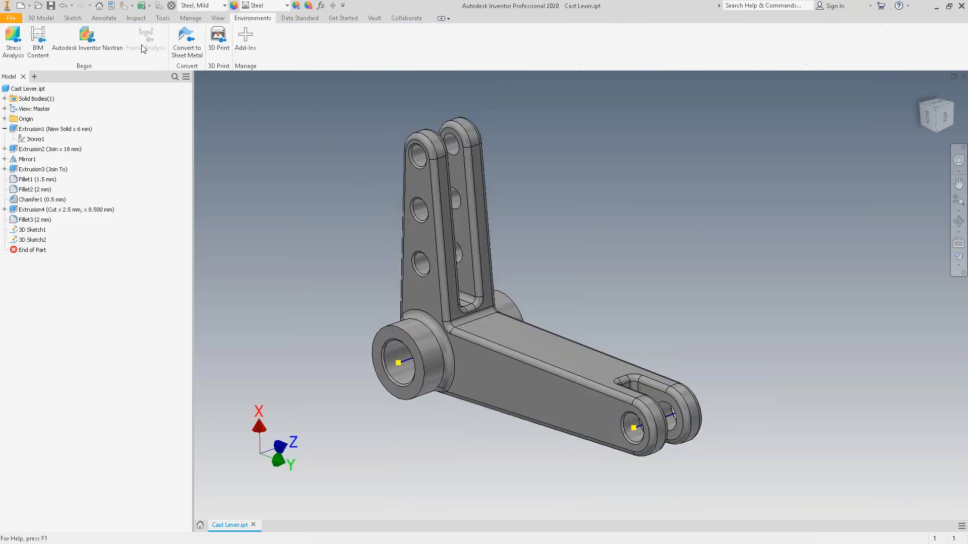
{"action": "left_click", "coordinate": [72, 48]}
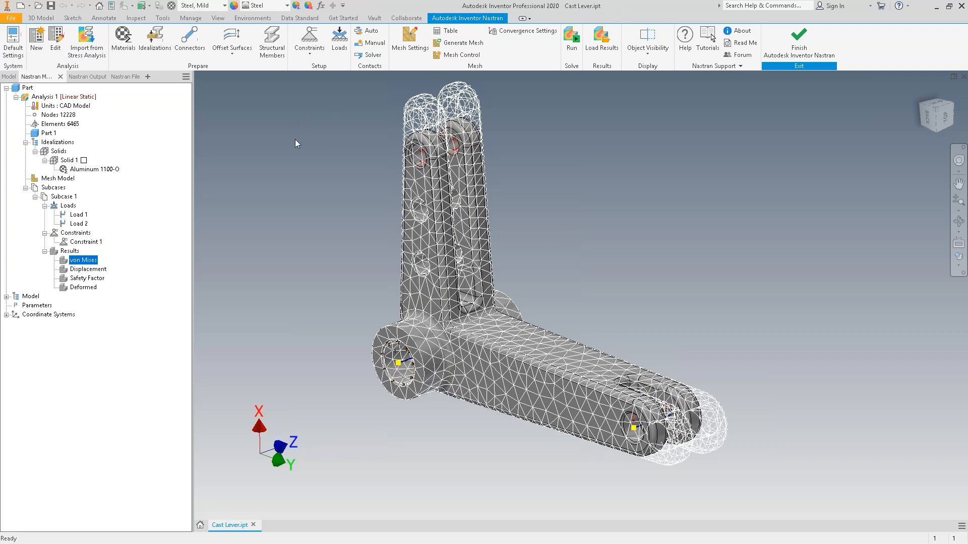
{"action": "left_click", "coordinate": [460, 43]}
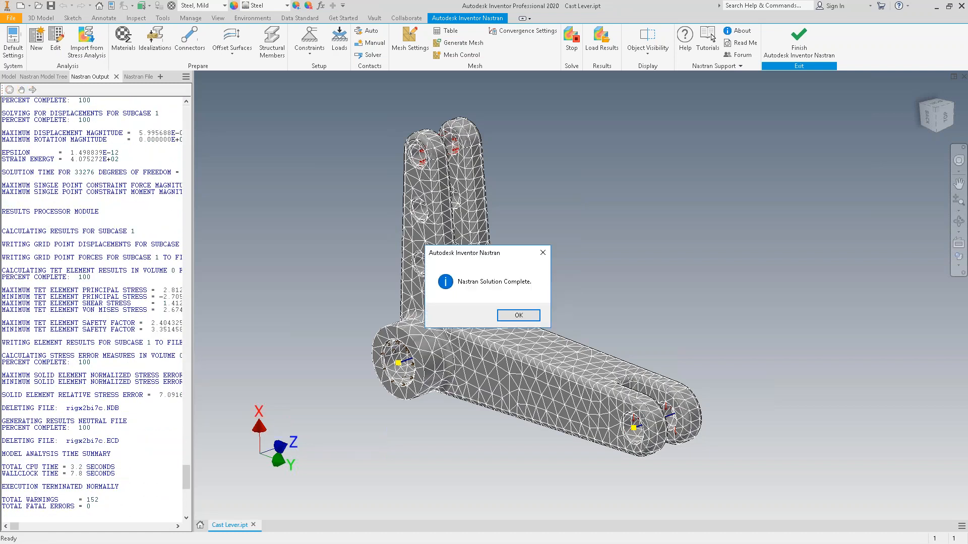
{"action": "key", "text": "Return"}
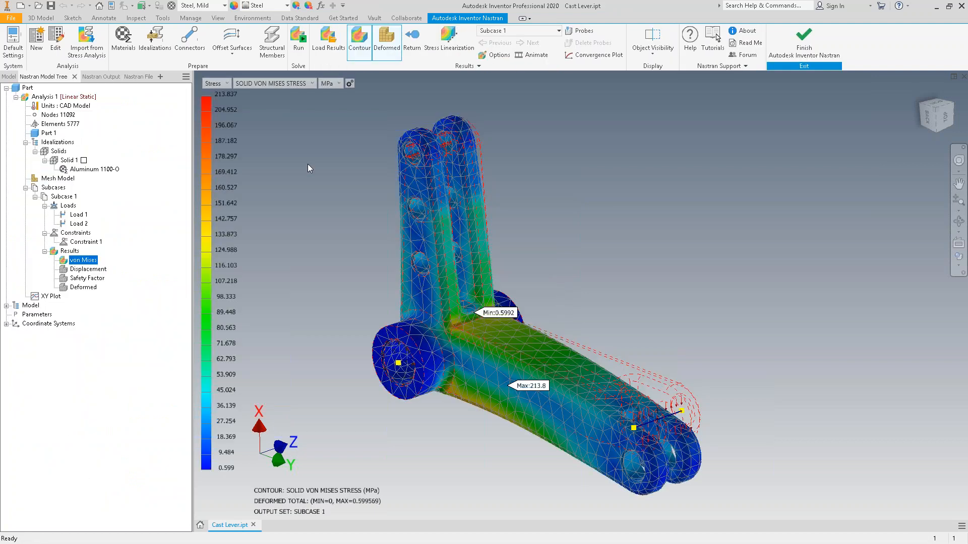
{"action": "left_click", "coordinate": [338, 83]}
{"action": "left_click", "coordinate": [330, 115]}
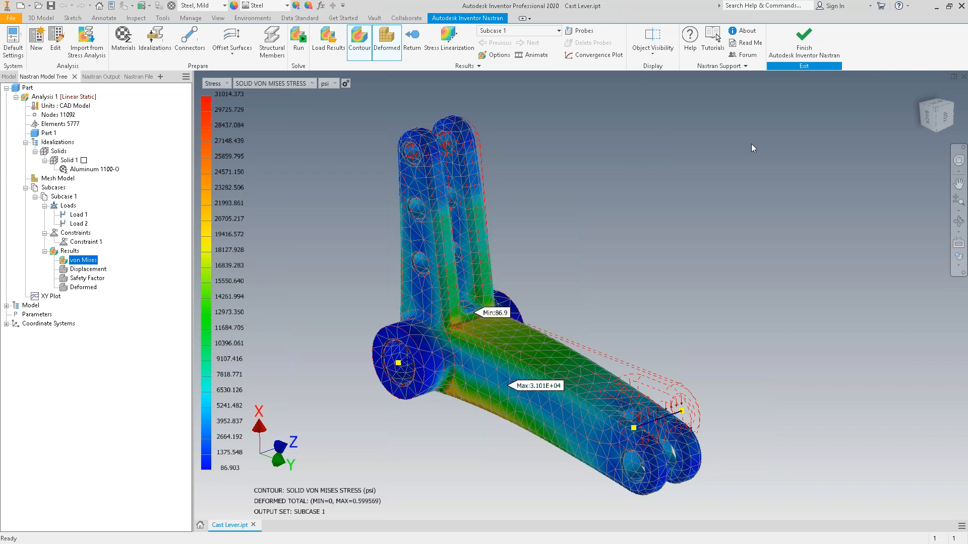
Leave the Nastran environment, close Cast Lever.ipt and open the Lever-Pins.iam assembly.
{"action": "left_click", "coordinate": [797, 42]}
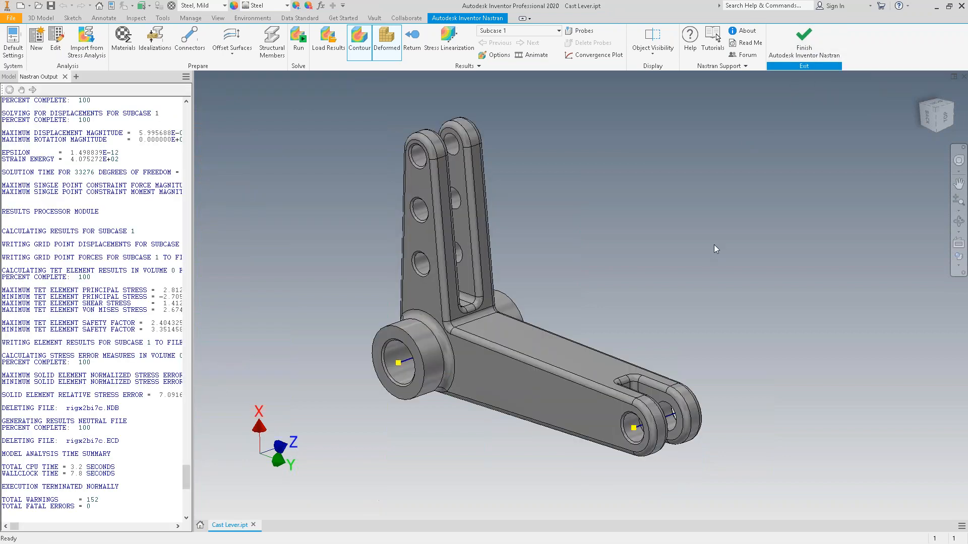
{"action": "left_click", "coordinate": [254, 526]}
{"action": "left_click", "coordinate": [456, 297]}
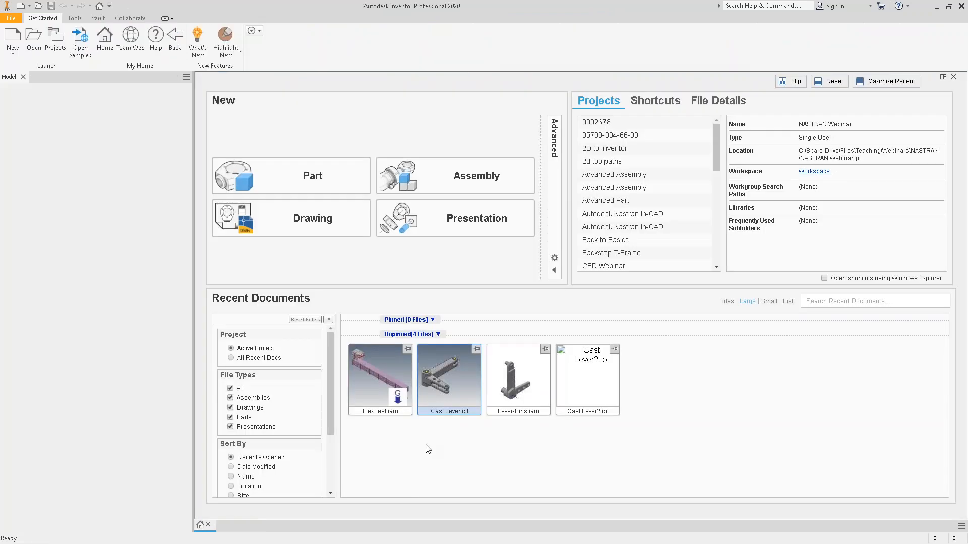
{"action": "left_click", "coordinate": [496, 354]}
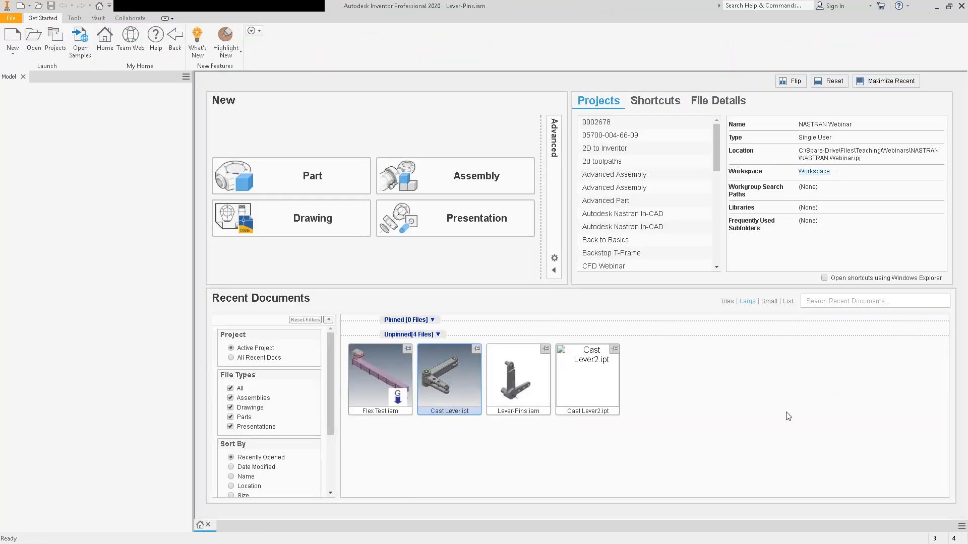
{"action": "middle_click_drag", "start_coordinate": [797, 412], "coordinate": [758, 340], "text": "shift"}
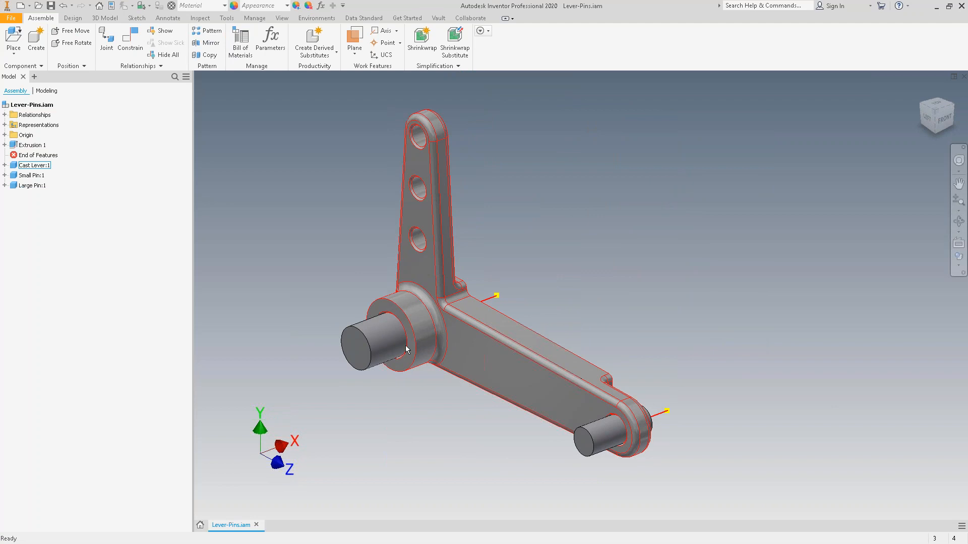
{"action": "middle_click_drag", "start_coordinate": [553, 471], "coordinate": [587, 434], "text": "shift"}
{"action": "middle_click_drag", "start_coordinate": [336, 376], "coordinate": [362, 255], "text": "shift"}
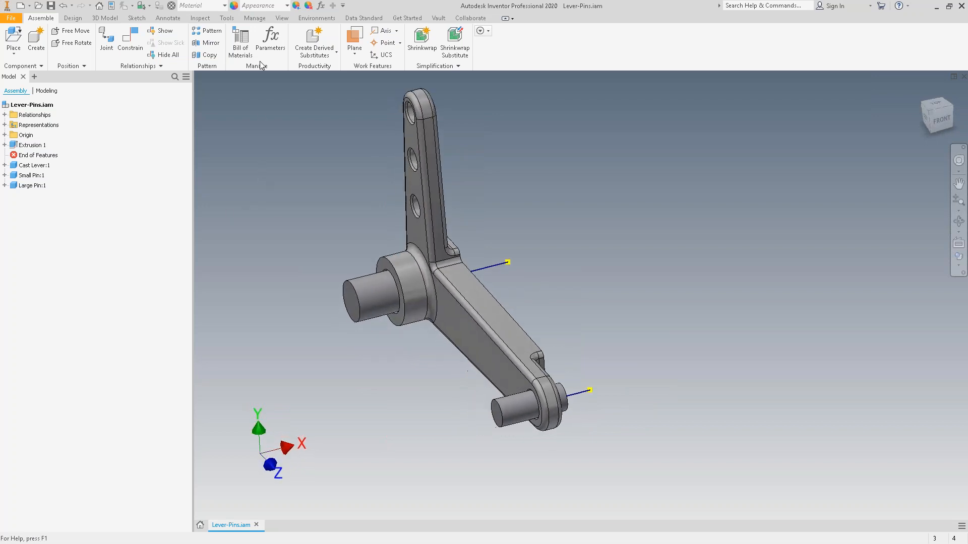
Start the Nastran environment for the assembly and expand the Solid 1 and Solid 2 idealizations to show their materials.
{"action": "left_click", "coordinate": [316, 17]}
{"action": "left_click", "coordinate": [117, 38]}
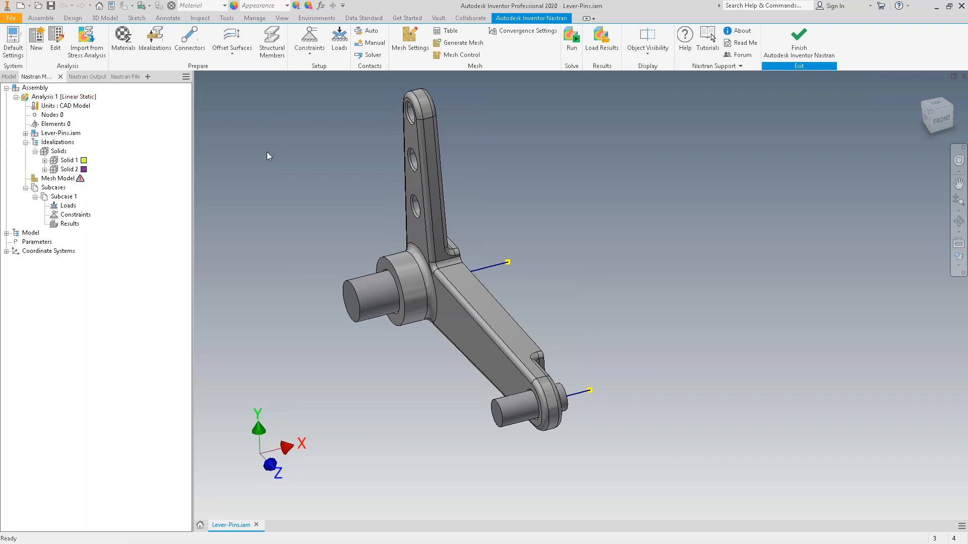
{"action": "left_click", "coordinate": [53, 161]}
{"action": "left_click", "coordinate": [45, 160]}
{"action": "left_click", "coordinate": [45, 178]}
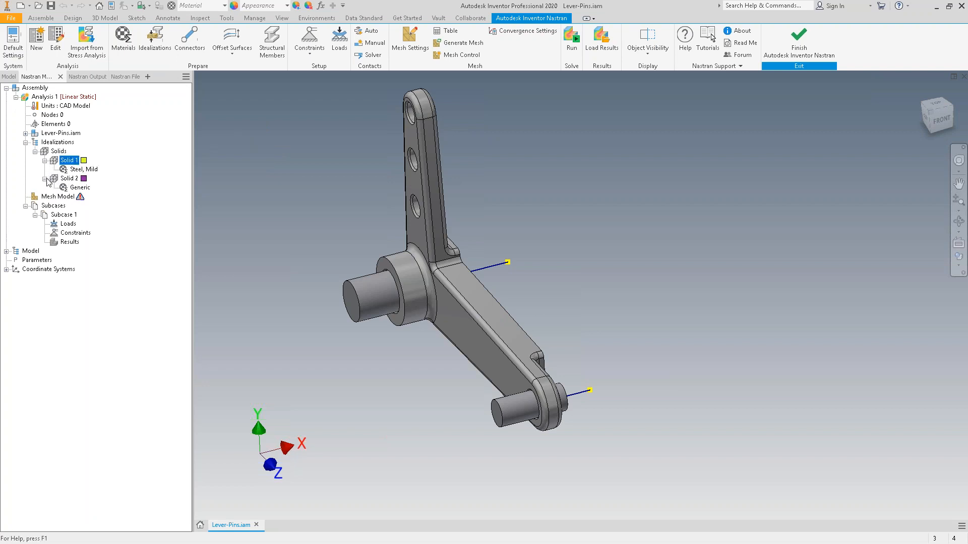
Open the Solid 1 idealization, check its material and associated geometry on the lever, and accept it.
{"action": "right_click", "coordinate": [76, 163]}
{"action": "left_click", "coordinate": [95, 168]}
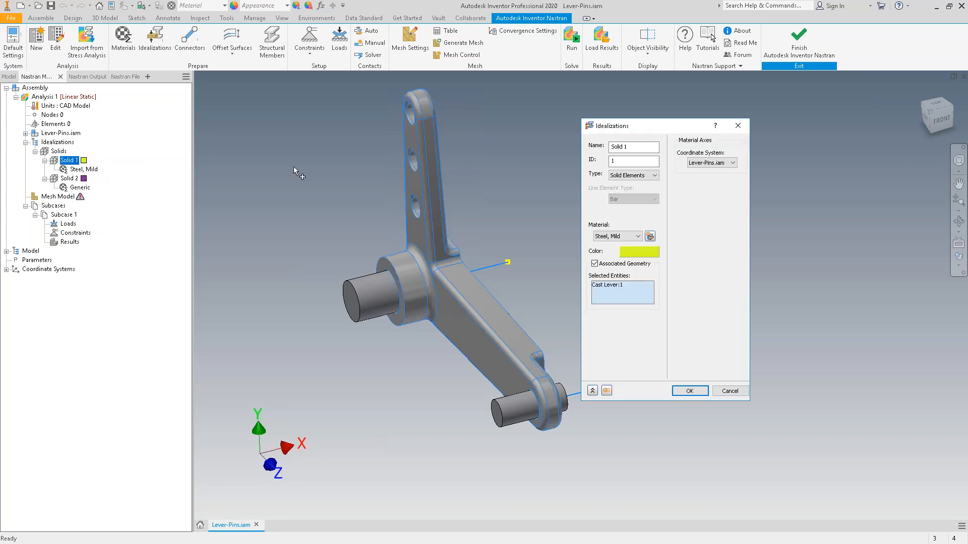
{"action": "middle_click_drag", "start_coordinate": [435, 280], "coordinate": [527, 275], "text": "shift"}
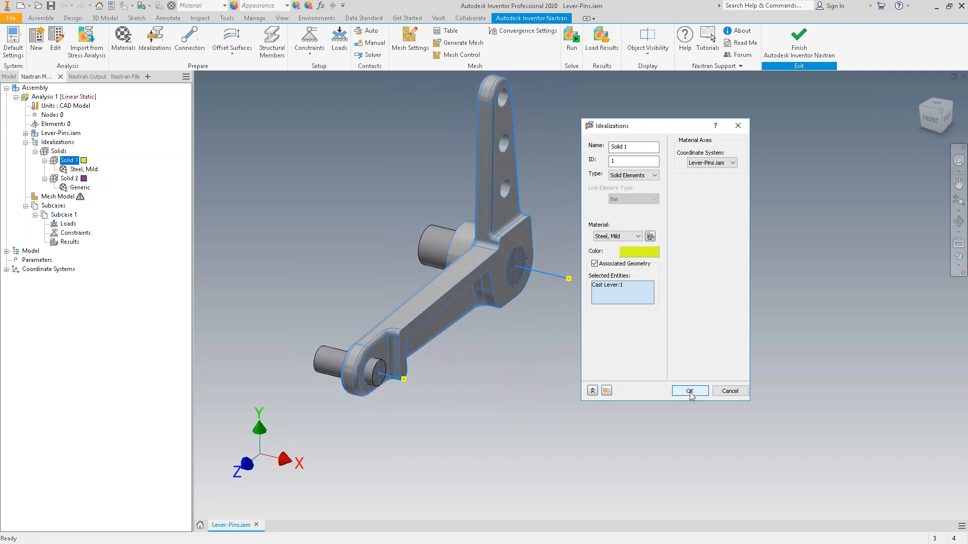
{"action": "left_click", "coordinate": [690, 394]}
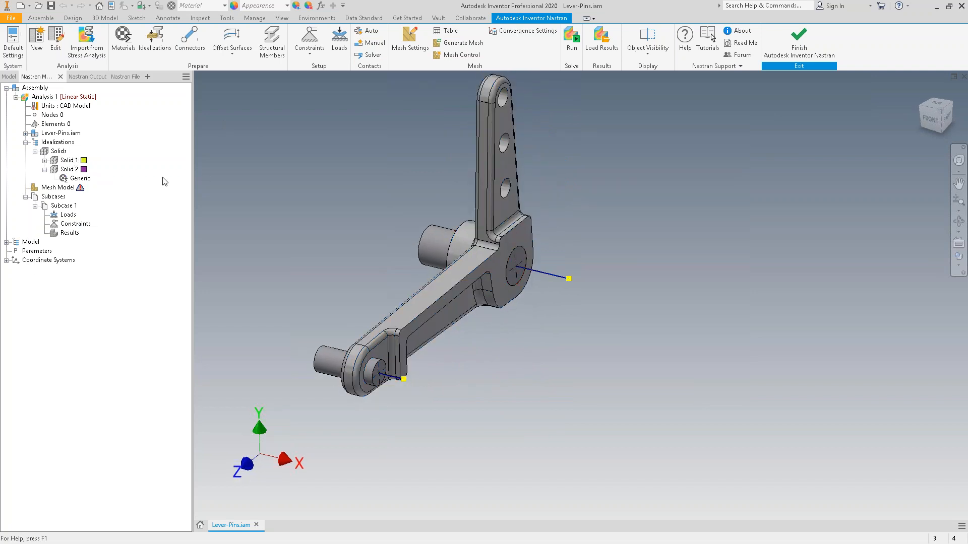
Edit the Solid 2 idealization and create a new material for it from the Autodesk Material Library's Alloy Steel.
{"action": "left_click", "coordinate": [69, 170]}
{"action": "right_click", "coordinate": [69, 169]}
{"action": "left_click", "coordinate": [86, 184]}
{"action": "left_click", "coordinate": [654, 175]}
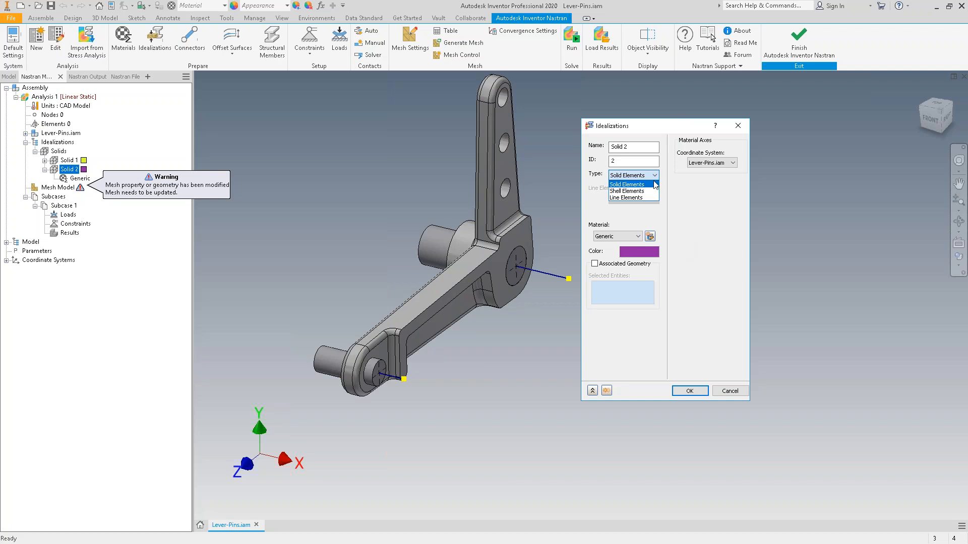
{"action": "left_click", "coordinate": [692, 190]}
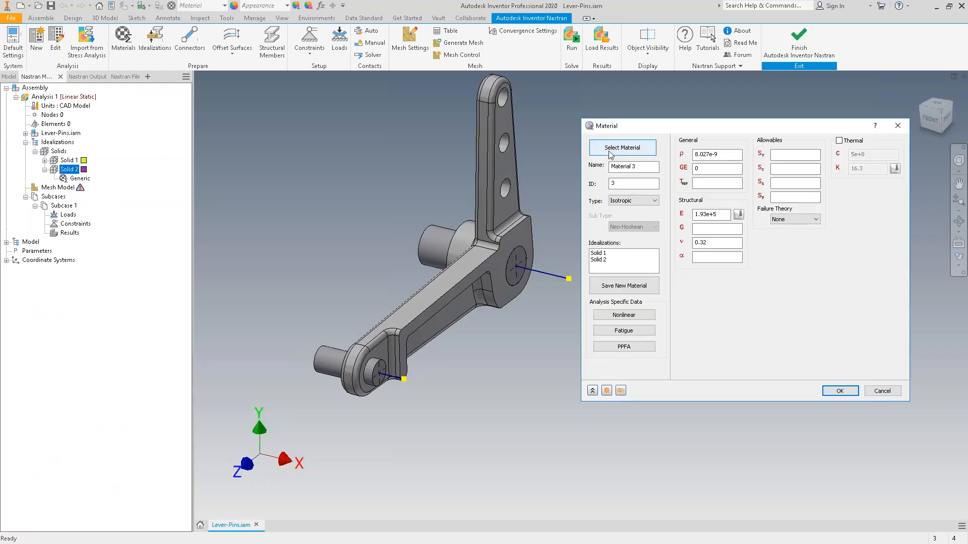
{"action": "left_click", "coordinate": [622, 148]}
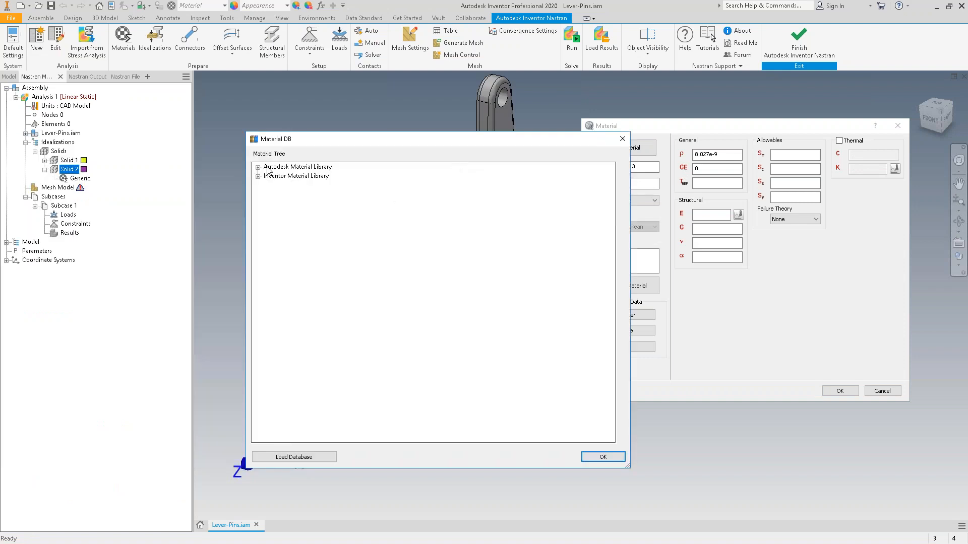
{"action": "left_click", "coordinate": [258, 168]}
{"action": "left_click", "coordinate": [287, 230]}
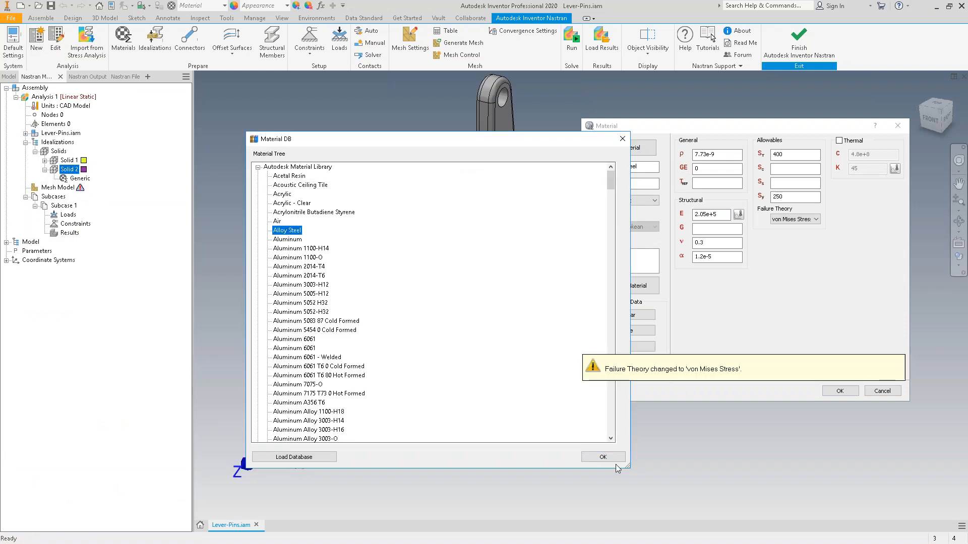
{"action": "left_click", "coordinate": [600, 456]}
{"action": "left_click", "coordinate": [840, 391]}
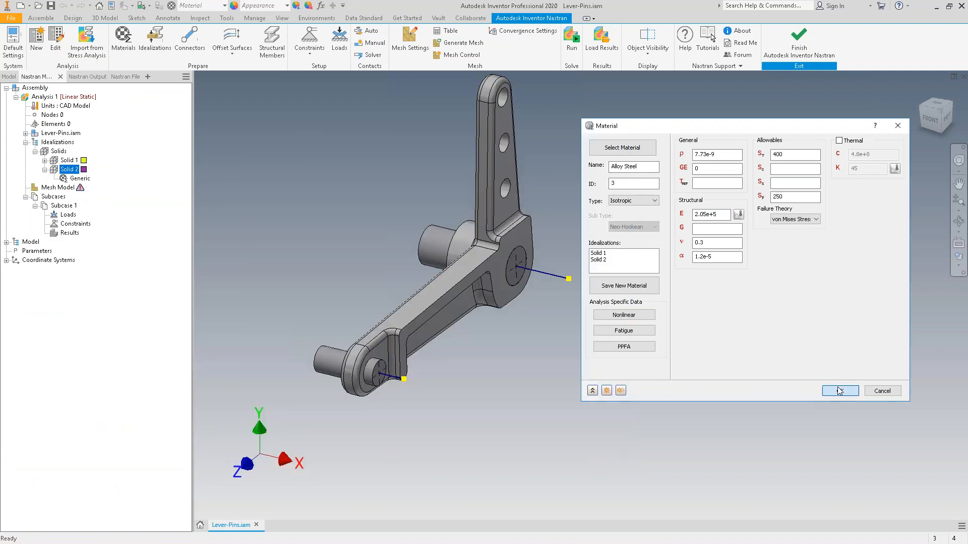
Associate the Solid 2 idealization with the large pin and the small pin, and accept it.
{"action": "left_click", "coordinate": [594, 264]}
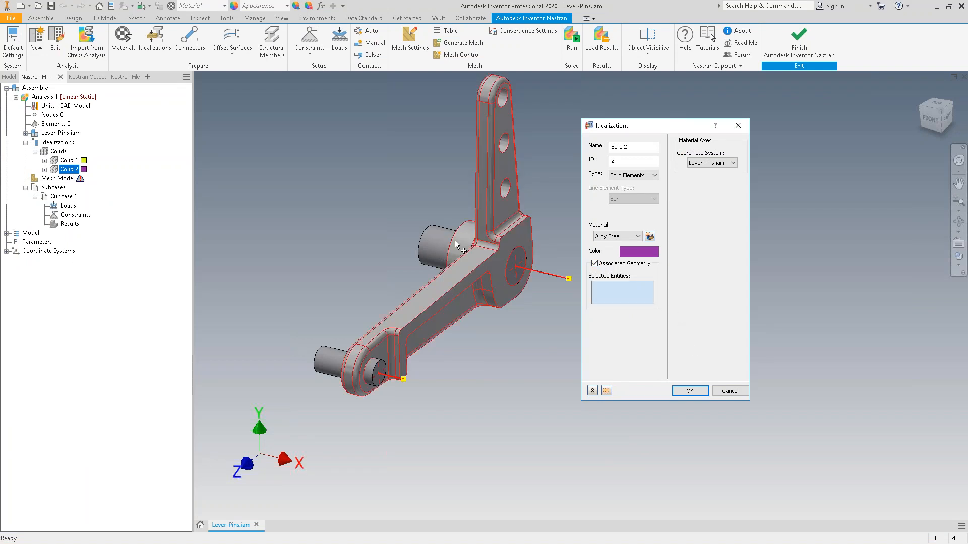
{"action": "left_click", "coordinate": [439, 246]}
{"action": "left_click", "coordinate": [321, 350]}
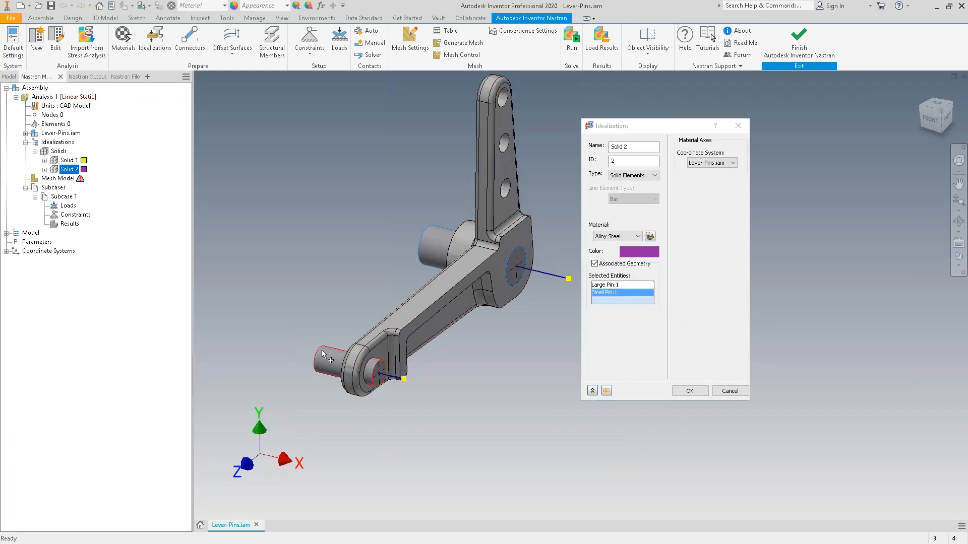
{"action": "left_click", "coordinate": [691, 393]}
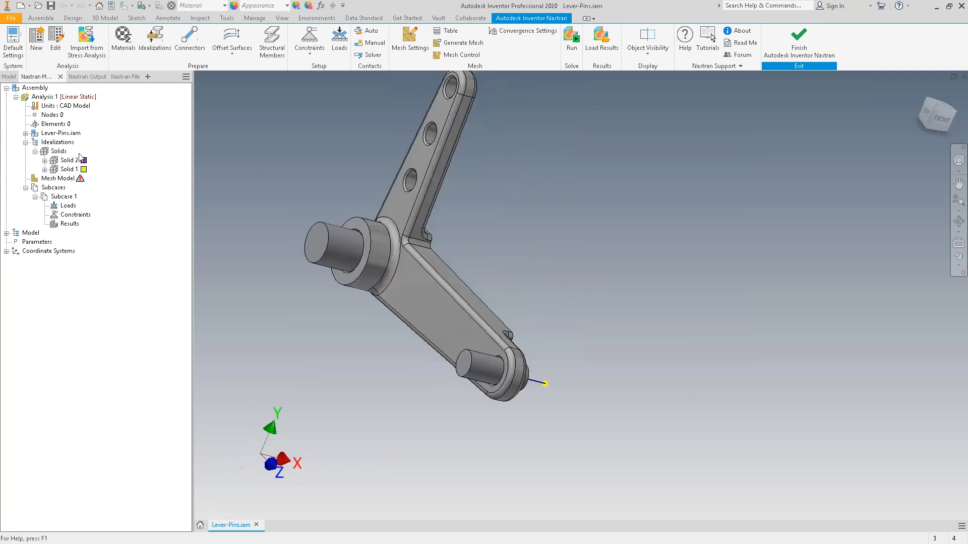
Reopen the Solid 2 idealization and give the pins a new material based on Aluminum 1100-O from the Autodesk Material Library.
{"action": "right_click", "coordinate": [62, 160]}
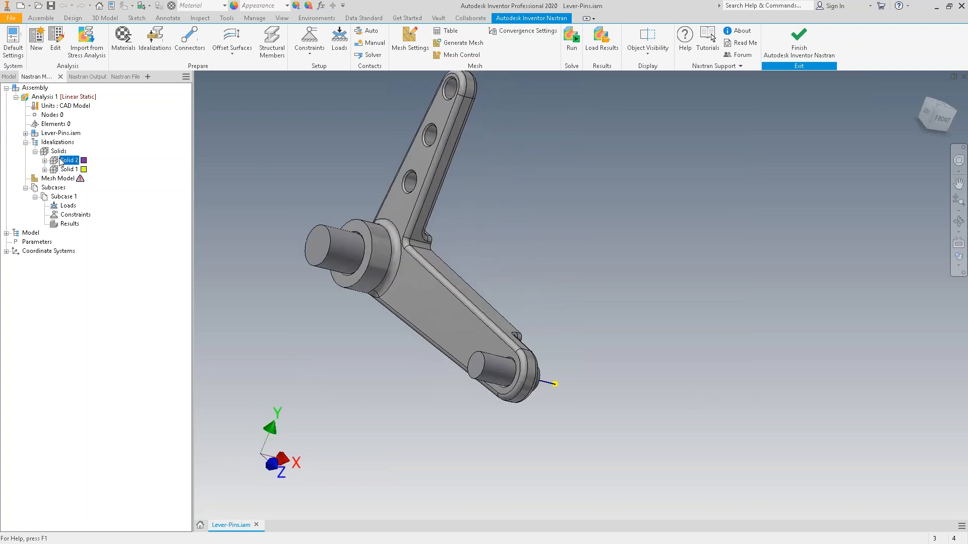
{"action": "left_click", "coordinate": [73, 163]}
{"action": "left_click", "coordinate": [638, 237]}
{"action": "left_click", "coordinate": [644, 237]}
{"action": "left_click", "coordinate": [650, 237]}
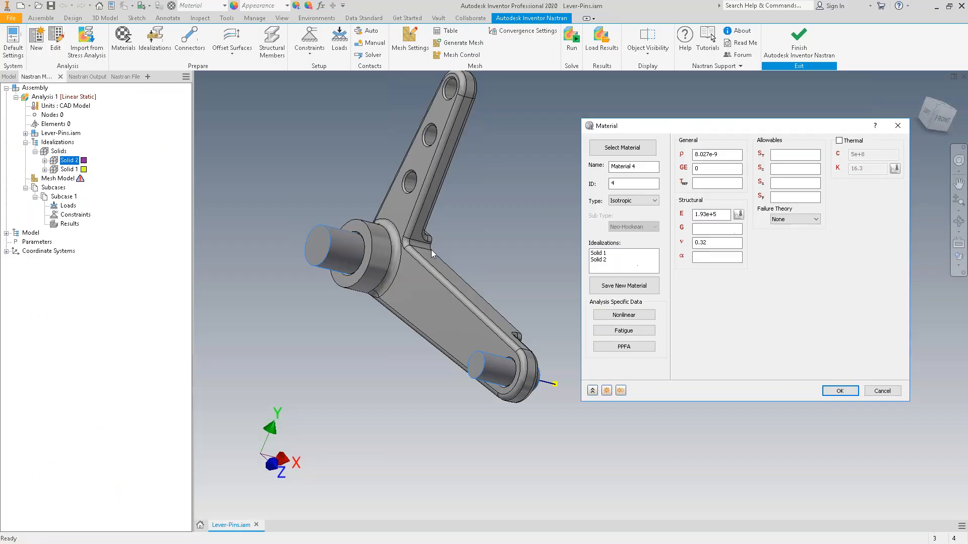
{"action": "left_click", "coordinate": [622, 147]}
{"action": "left_click_drag", "start_coordinate": [178, 143], "coordinate": [507, 181]}
{"action": "left_click", "coordinate": [243, 203]}
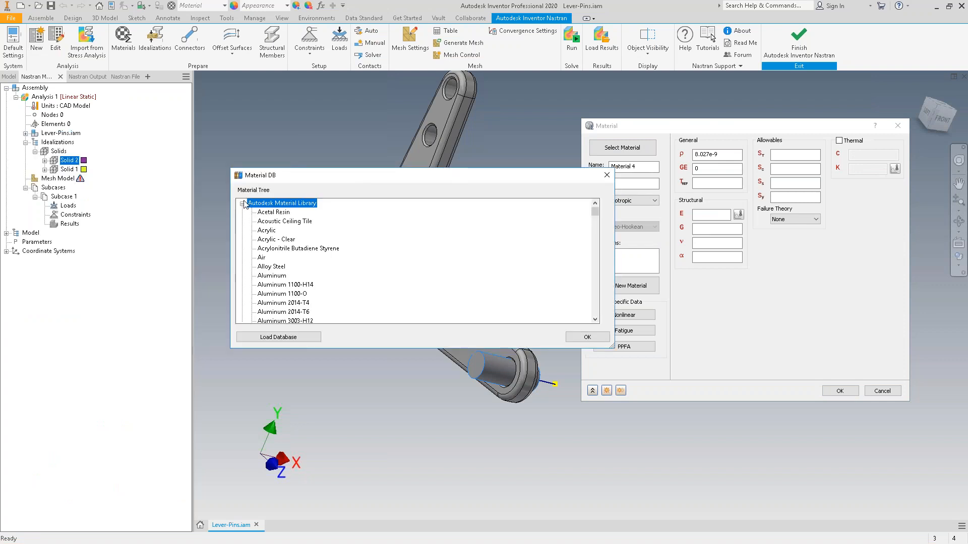
{"action": "left_click", "coordinate": [306, 297]}
{"action": "left_click", "coordinate": [585, 338]}
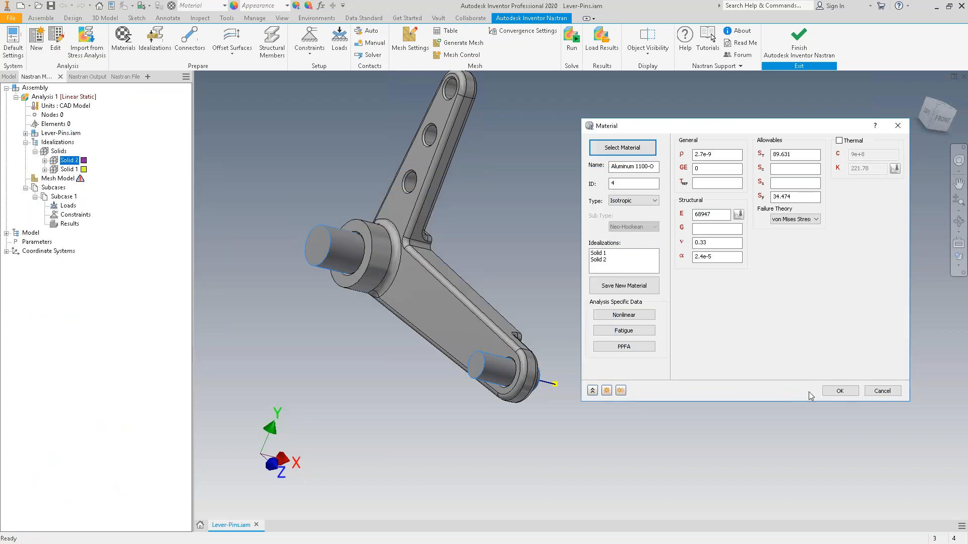
{"action": "left_click", "coordinate": [839, 391]}
{"action": "left_click", "coordinate": [695, 392]}
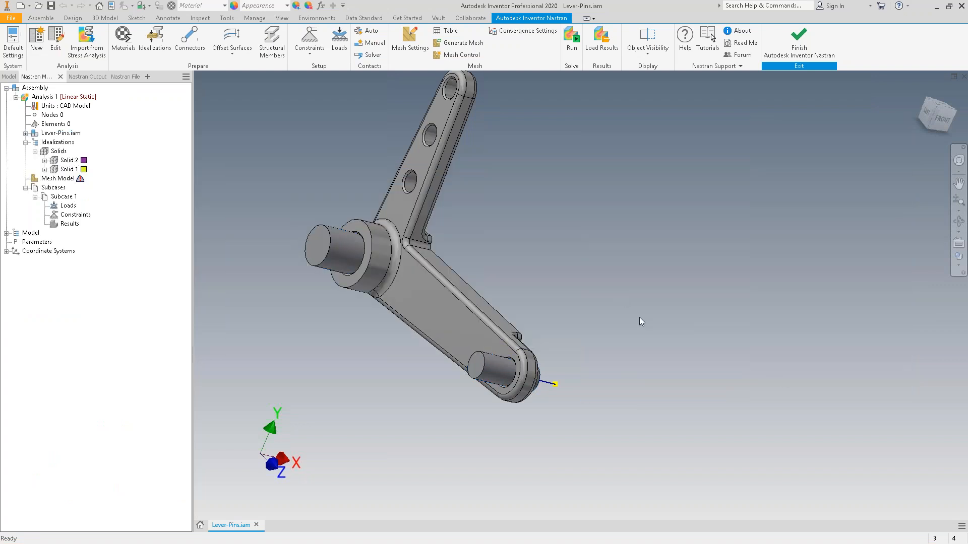
Add a fixed structural constraint to the protruding end faces of the large and small pins.
{"action": "middle_click_drag", "start_coordinate": [589, 259], "coordinate": [344, 154], "text": "shift"}
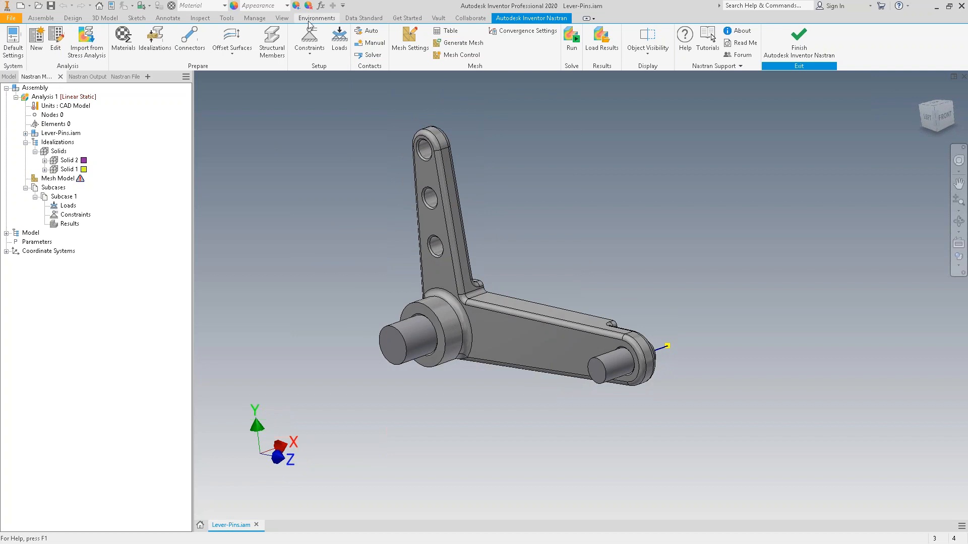
{"action": "left_click", "coordinate": [317, 41]}
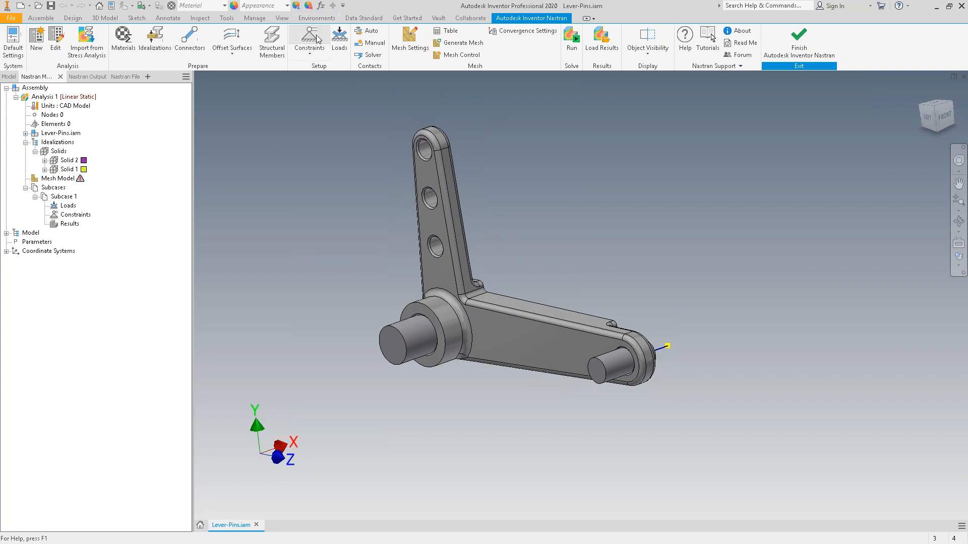
{"action": "left_click", "coordinate": [392, 345]}
{"action": "left_click", "coordinate": [599, 378]}
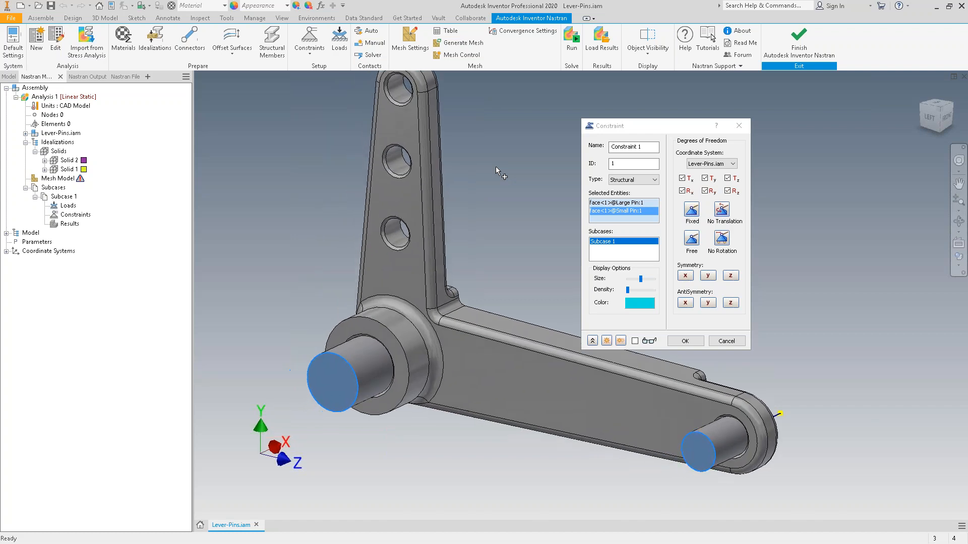
{"action": "left_click", "coordinate": [691, 209]}
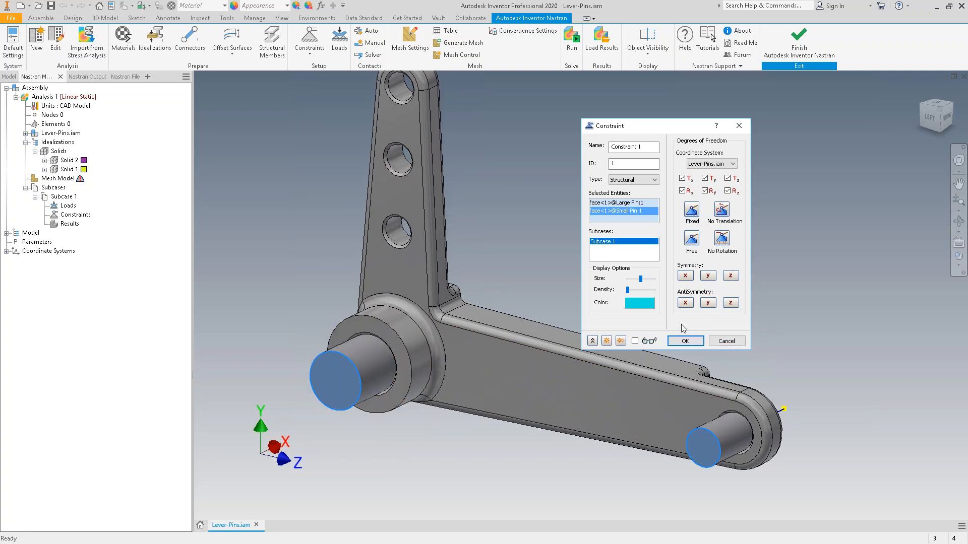
{"action": "left_click", "coordinate": [685, 342]}
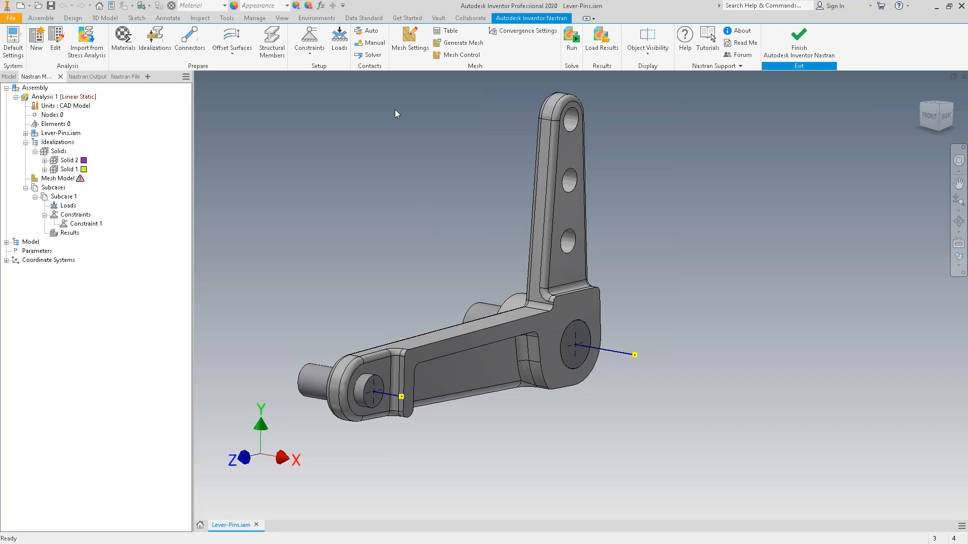
Add an X-symmetry constraint to the flat symmetry-plane faces of the small pin, cast lever and large pin.
{"action": "left_click", "coordinate": [309, 36]}
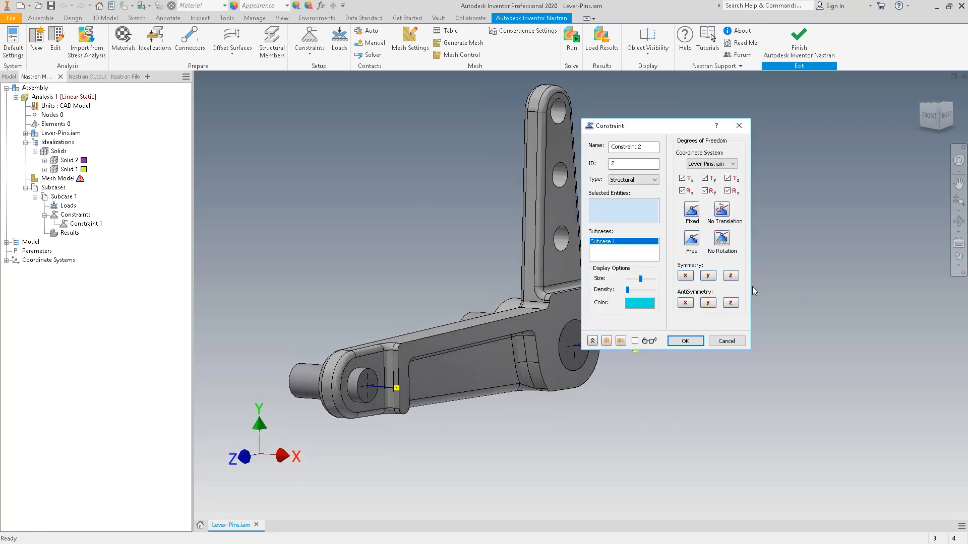
{"action": "left_click", "coordinate": [688, 278]}
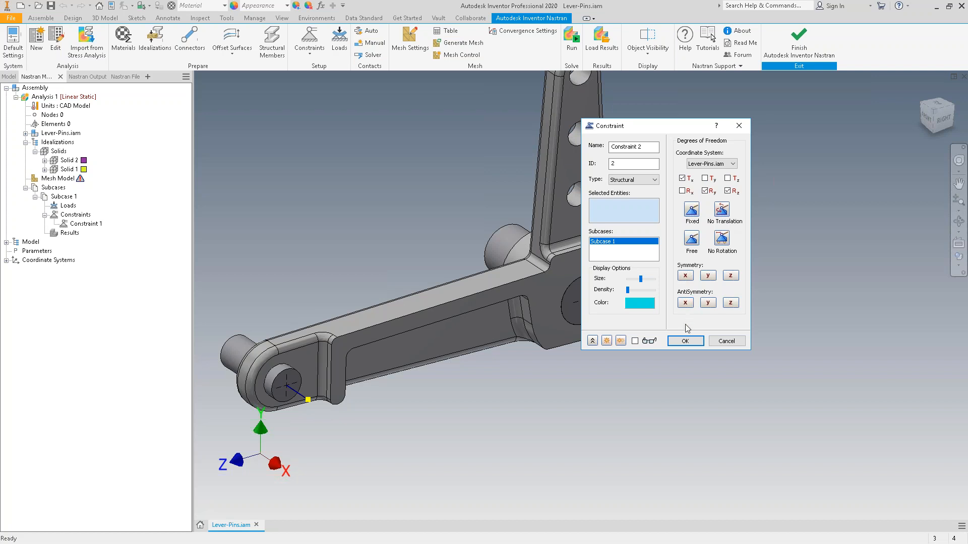
{"action": "scroll", "coordinate": [289, 385], "scroll_direction": "up", "scroll_amount": 2}
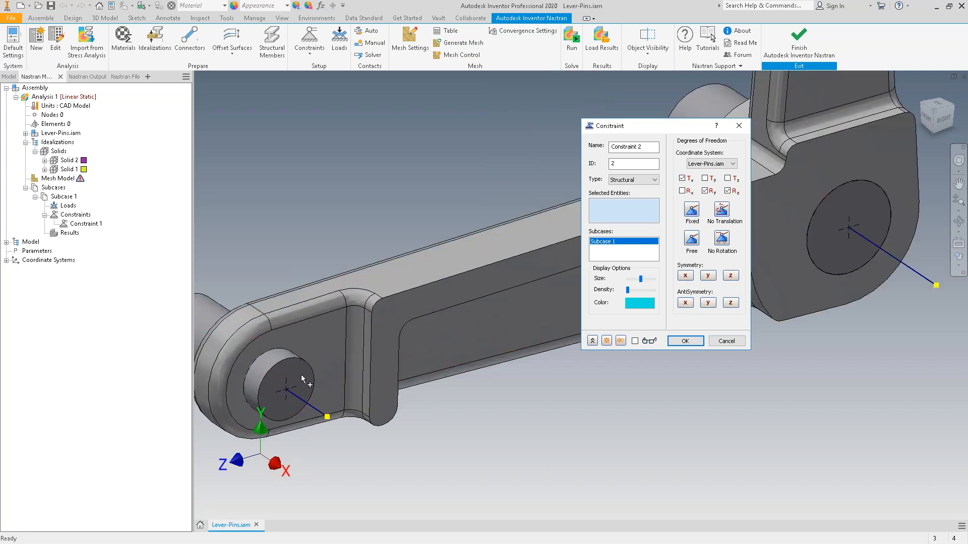
{"action": "left_click", "coordinate": [284, 387]}
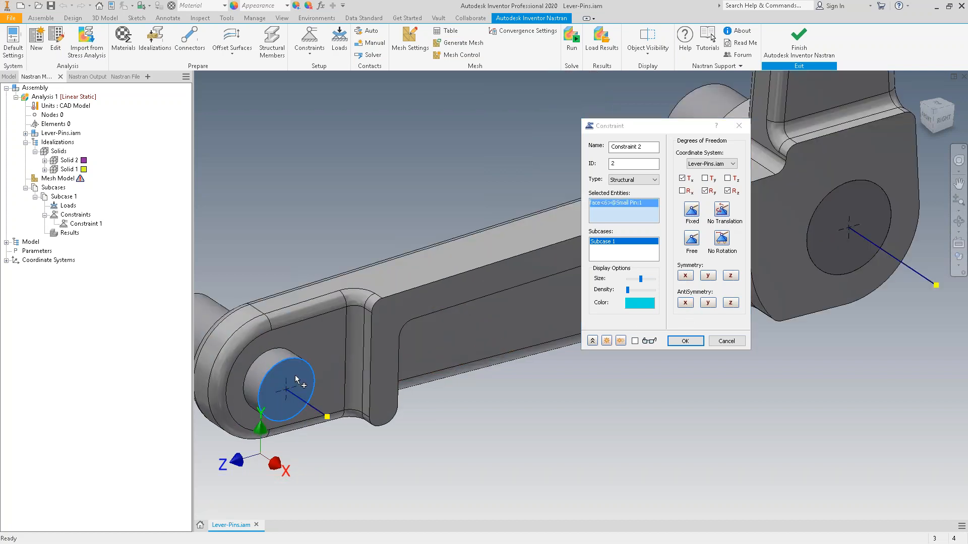
{"action": "left_click", "coordinate": [387, 313]}
{"action": "left_click", "coordinate": [844, 253]}
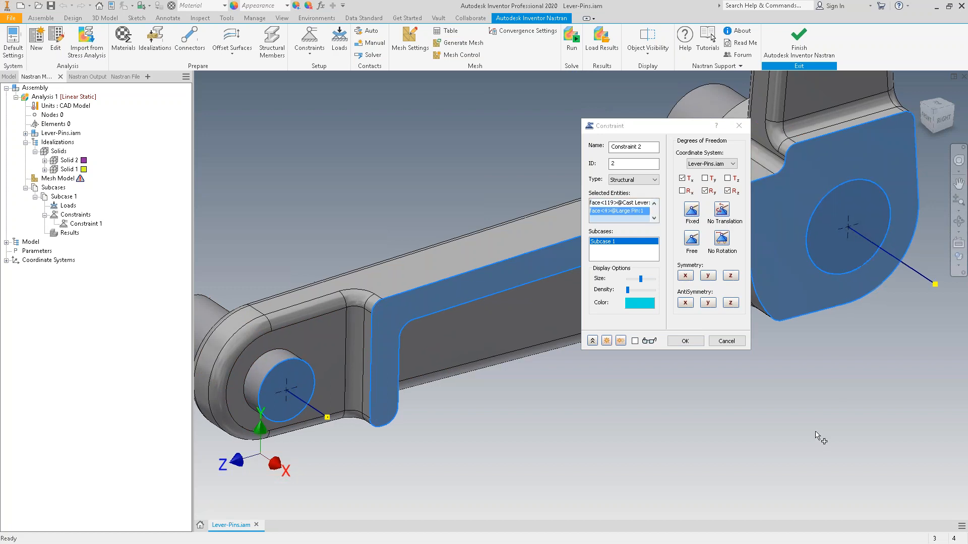
{"action": "key", "text": "F6"}
{"action": "left_click", "coordinate": [685, 341]}
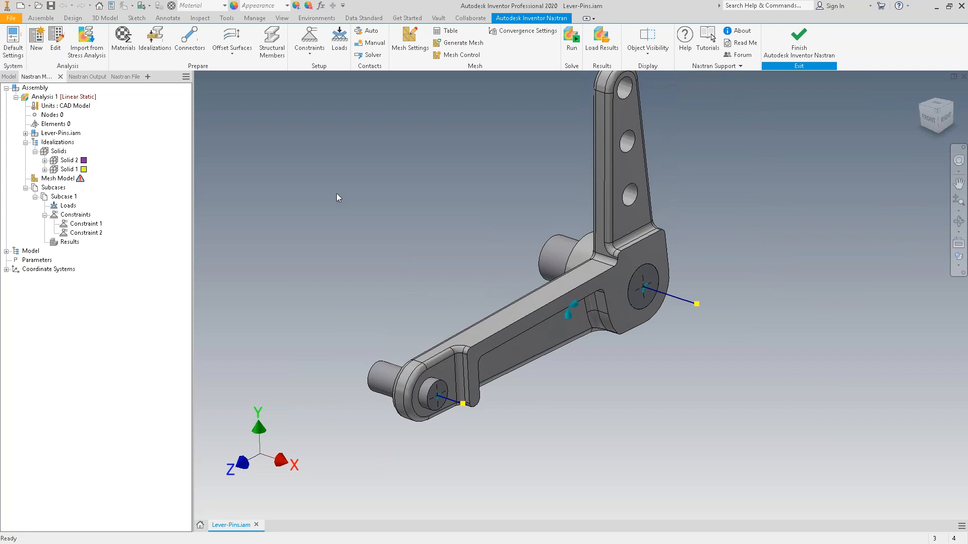
Apply a force load of -500 N in Fz to the inner face of the uppermost hole in the lever's upright arm.
{"action": "middle_click_drag", "start_coordinate": [337, 193], "coordinate": [358, 190], "text": "shift"}
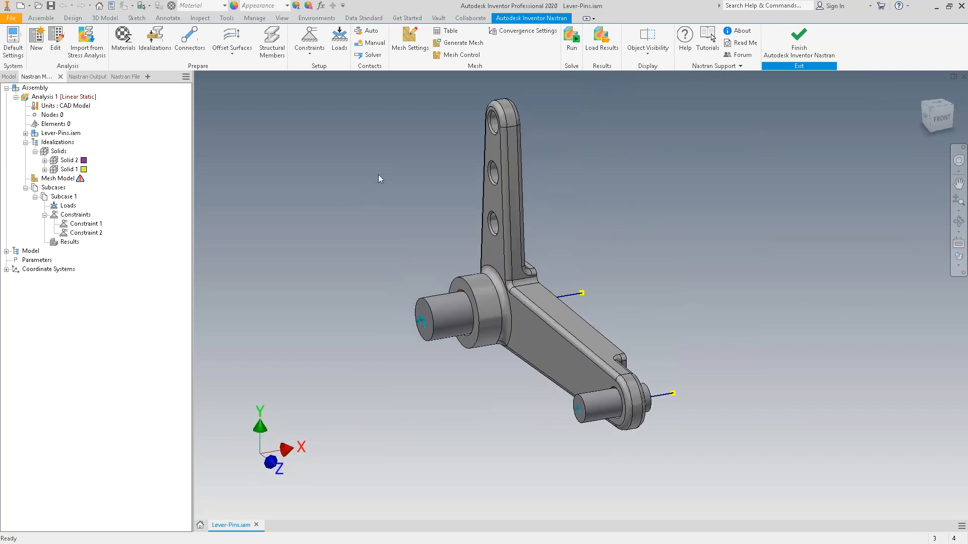
{"action": "left_click", "coordinate": [340, 41]}
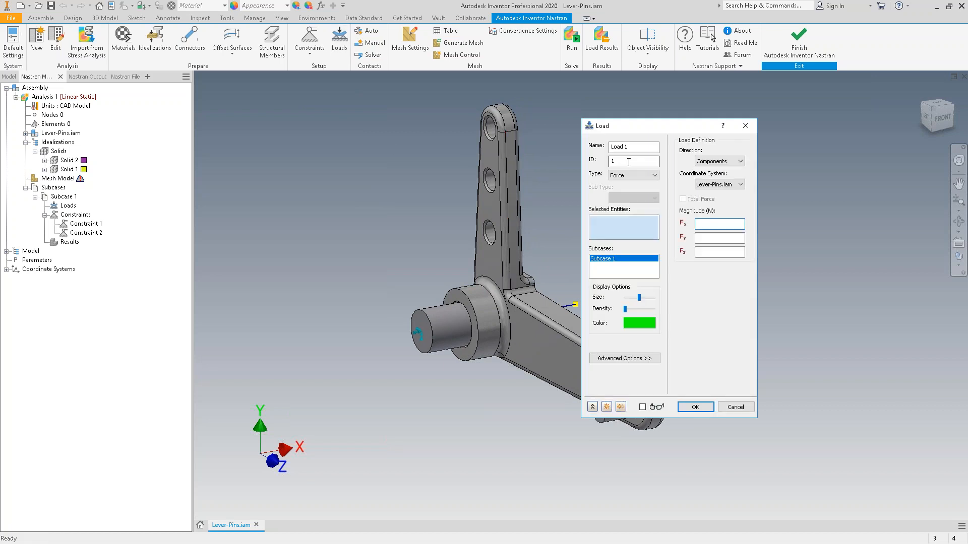
{"action": "scroll", "coordinate": [493, 132], "scroll_direction": "up", "scroll_amount": 3}
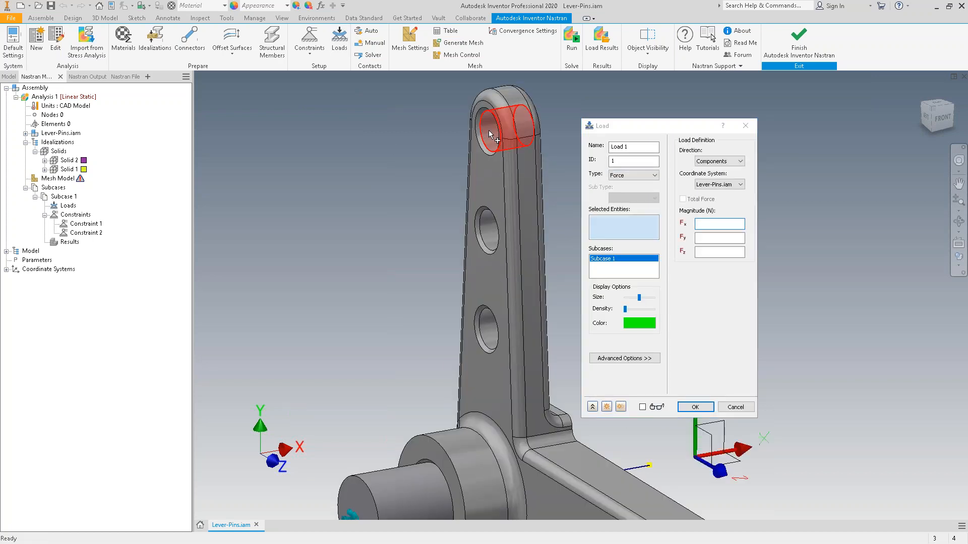
{"action": "left_click", "coordinate": [493, 132]}
{"action": "left_click", "coordinate": [720, 224]}
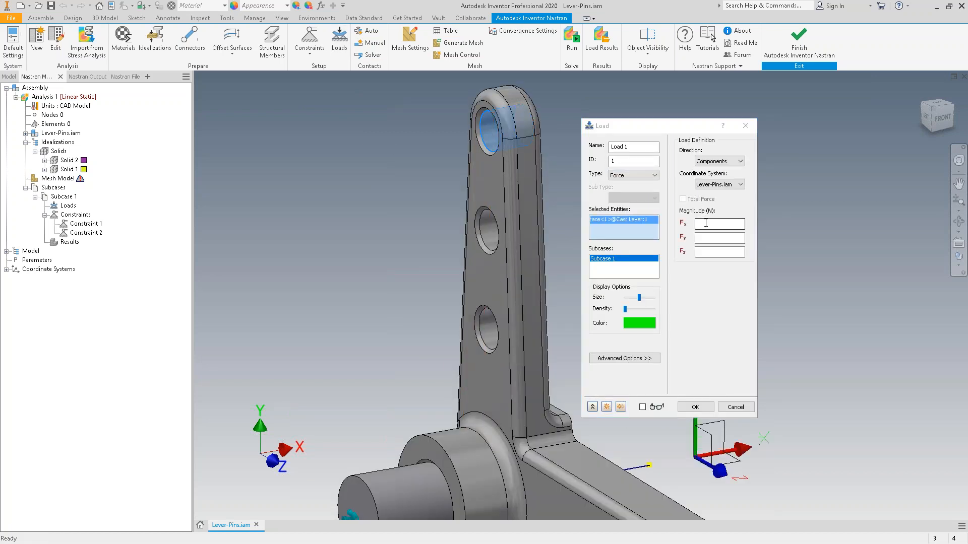
{"action": "left_click", "coordinate": [699, 254]}
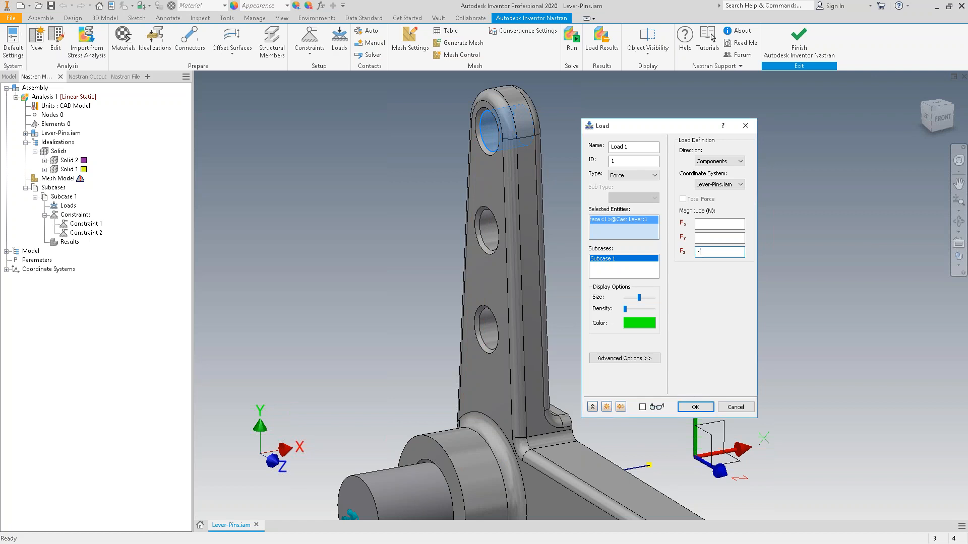
{"action": "scroll", "coordinate": [718, 335], "scroll_direction": "down", "scroll_amount": 3}
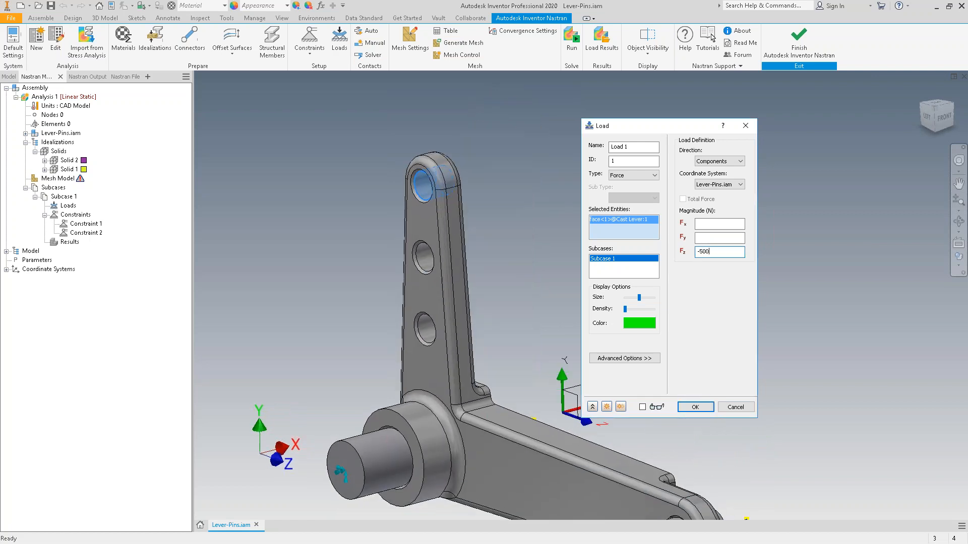
{"action": "left_click", "coordinate": [695, 407]}
Generate the initial mesh for the Lever-Pins assembly.
{"action": "scroll", "coordinate": [661, 281], "scroll_direction": "down", "scroll_amount": 2}
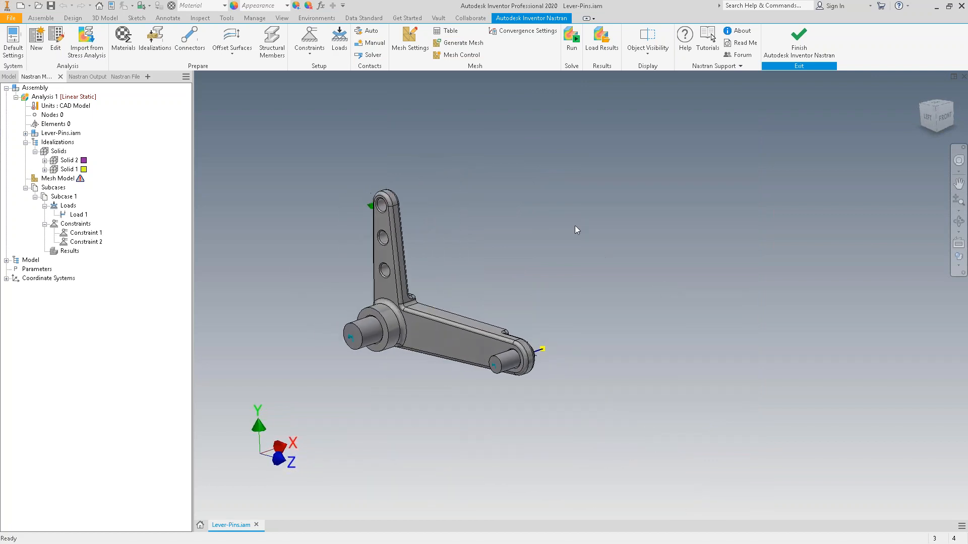
{"action": "left_click", "coordinate": [451, 42]}
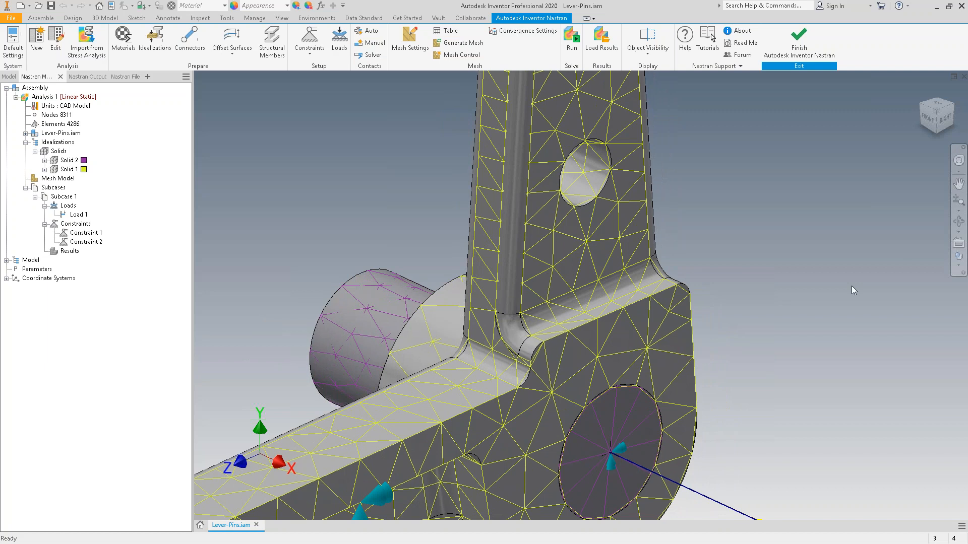
Add a mesh control with a 2 mm face element size on the corner fillet and the upright arm's long fillet of the cast lever.
{"action": "left_click", "coordinate": [455, 56]}
{"action": "left_click_drag", "start_coordinate": [706, 132], "coordinate": [236, 116]}
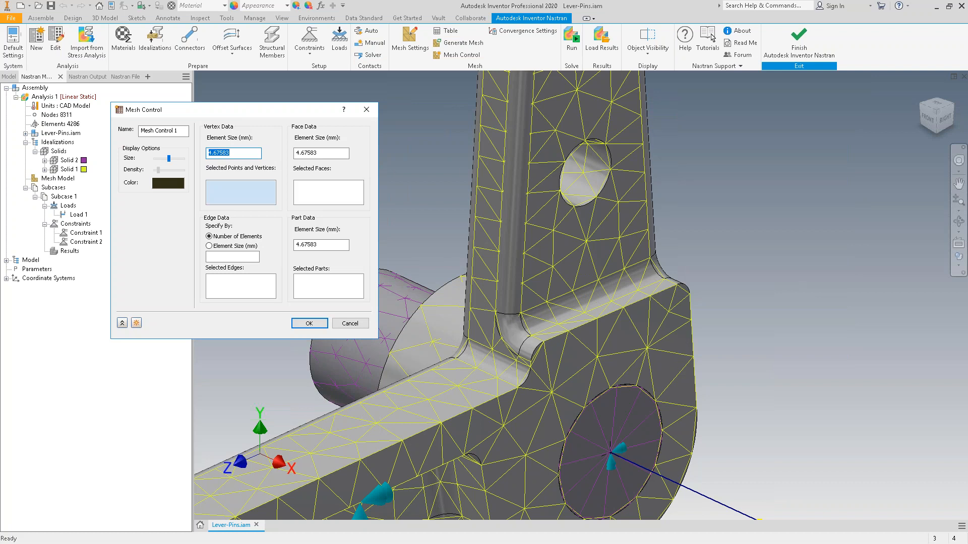
{"action": "left_click", "coordinate": [337, 156]}
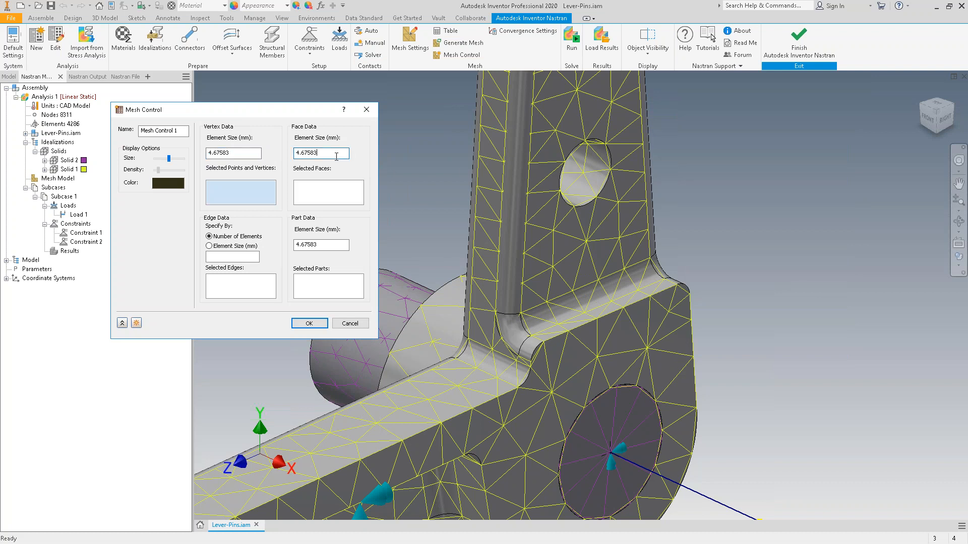
{"action": "left_click", "coordinate": [337, 203]}
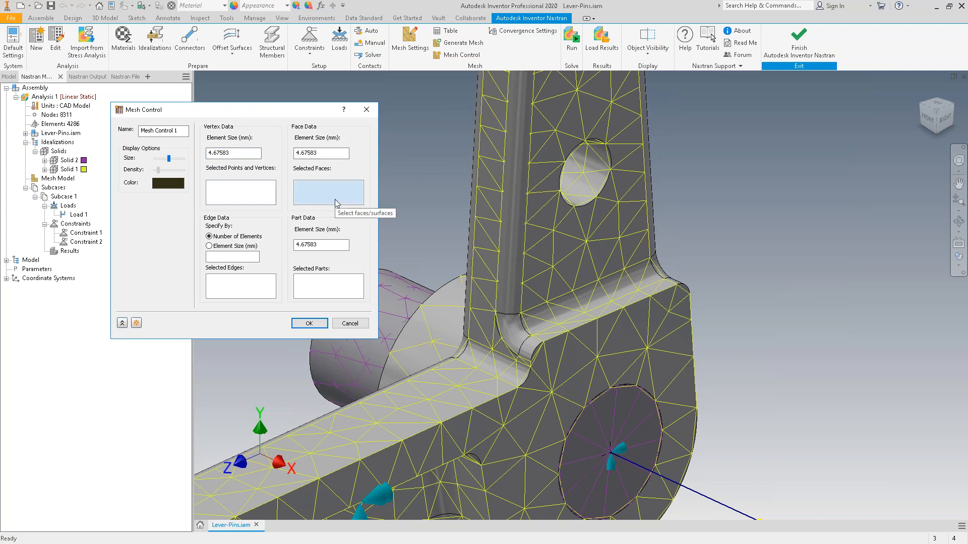
{"action": "left_click", "coordinate": [528, 350]}
{"action": "left_click", "coordinate": [516, 330]}
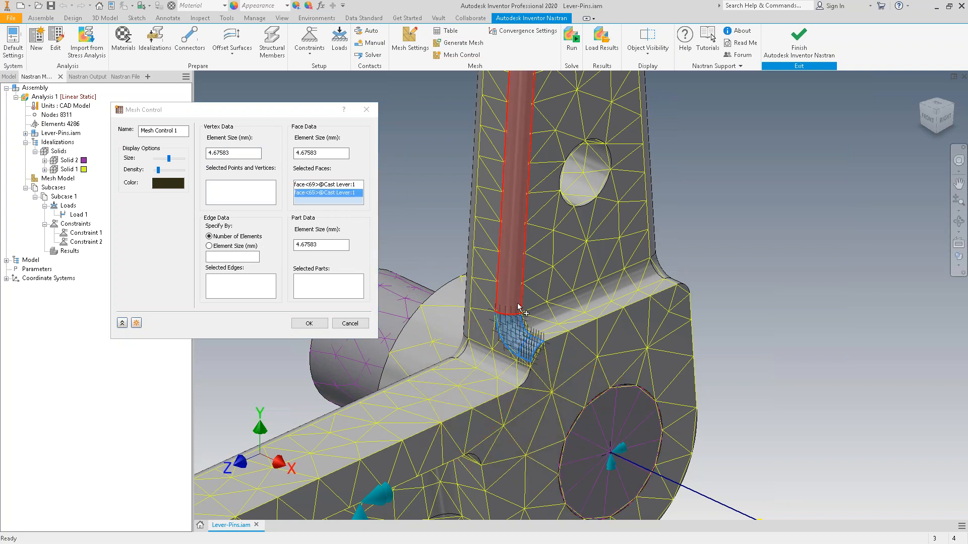
{"action": "left_click", "coordinate": [516, 291]}
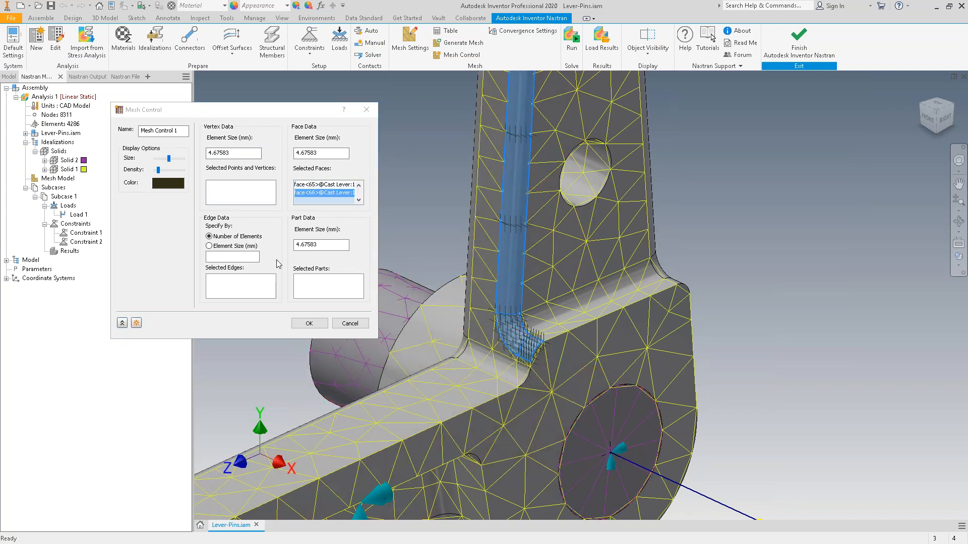
{"action": "double_click", "coordinate": [313, 153]}
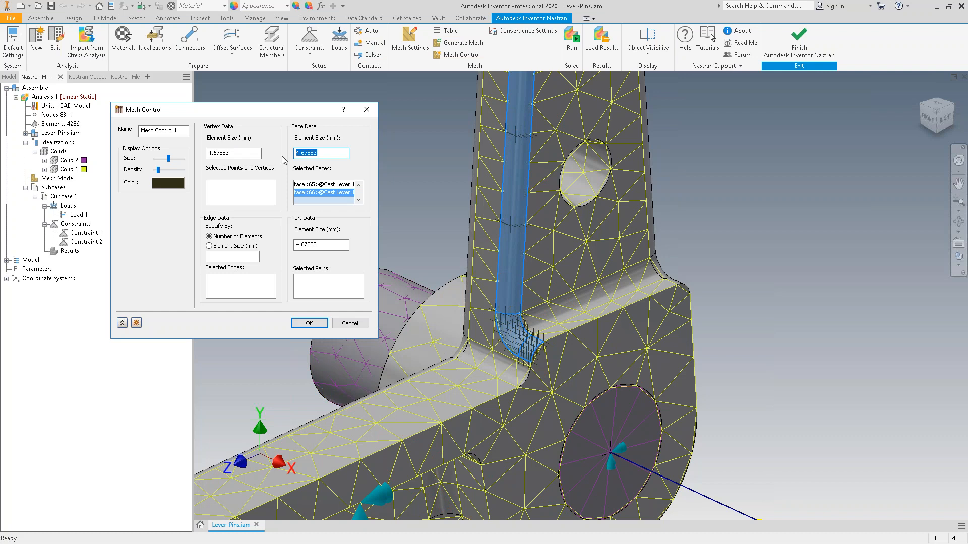
{"action": "type", "text": "2"}
{"action": "left_click", "coordinate": [306, 327]}
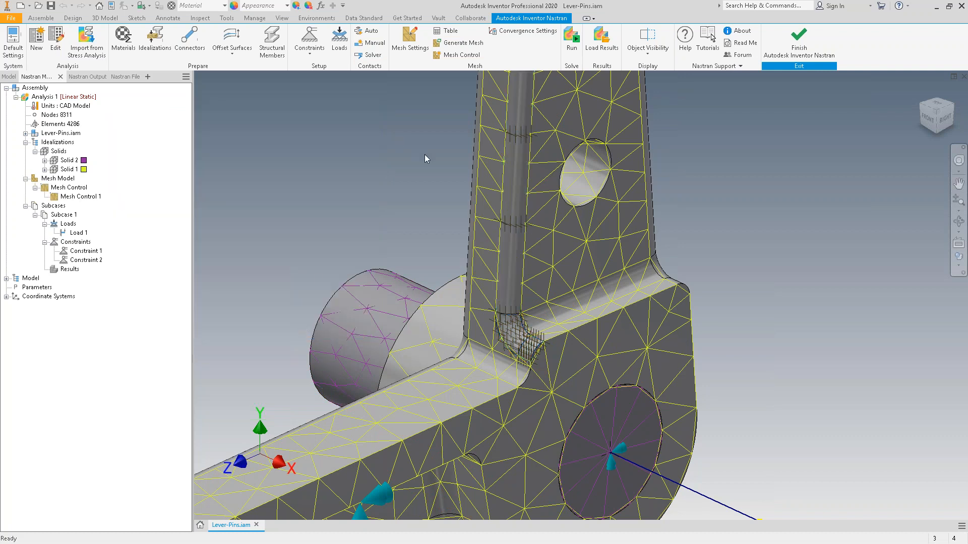
Adjust the advanced mesh settings, then regenerate the mesh and check the refinement around the lever's fillets.
{"action": "left_click", "coordinate": [409, 40]}
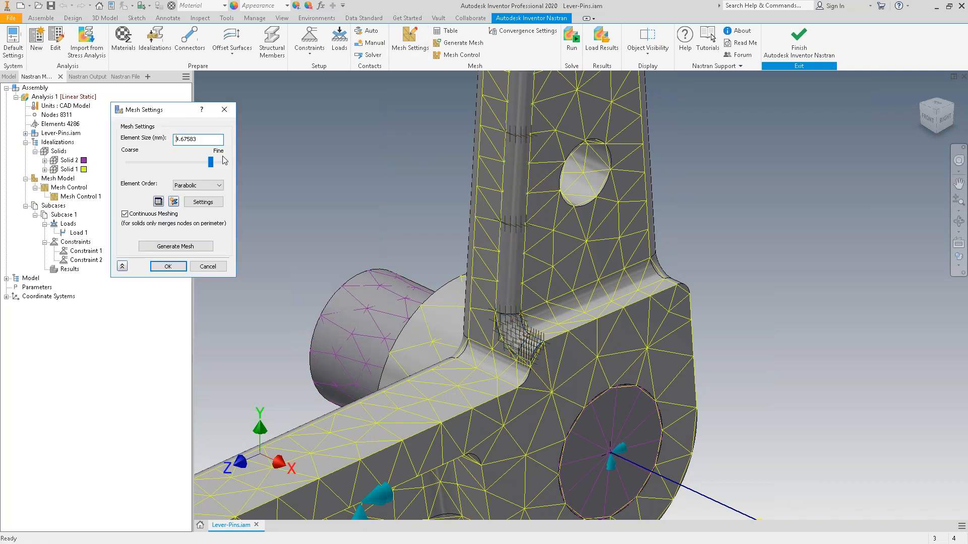
{"action": "left_click", "coordinate": [203, 202]}
{"action": "left_click", "coordinate": [371, 211]}
{"action": "left_click", "coordinate": [311, 254]}
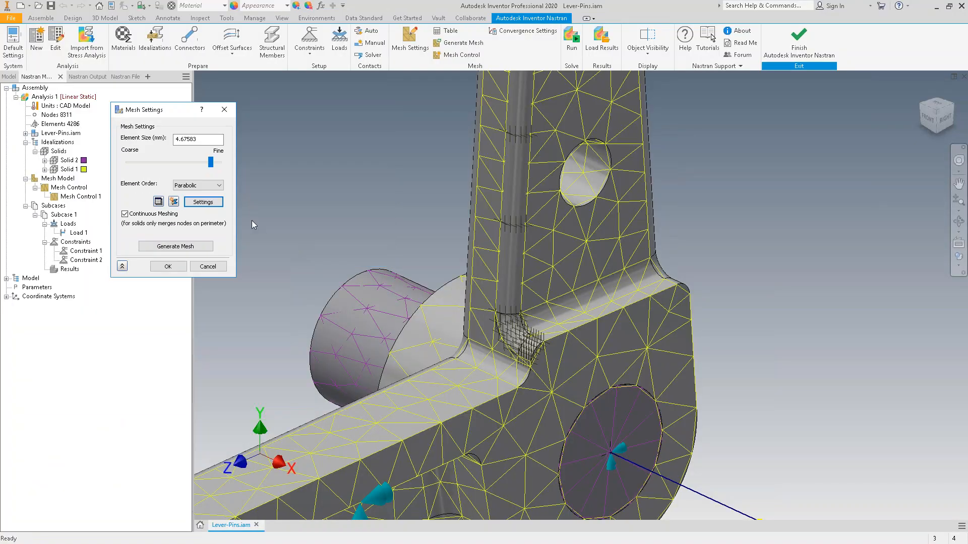
{"action": "left_click", "coordinate": [172, 248]}
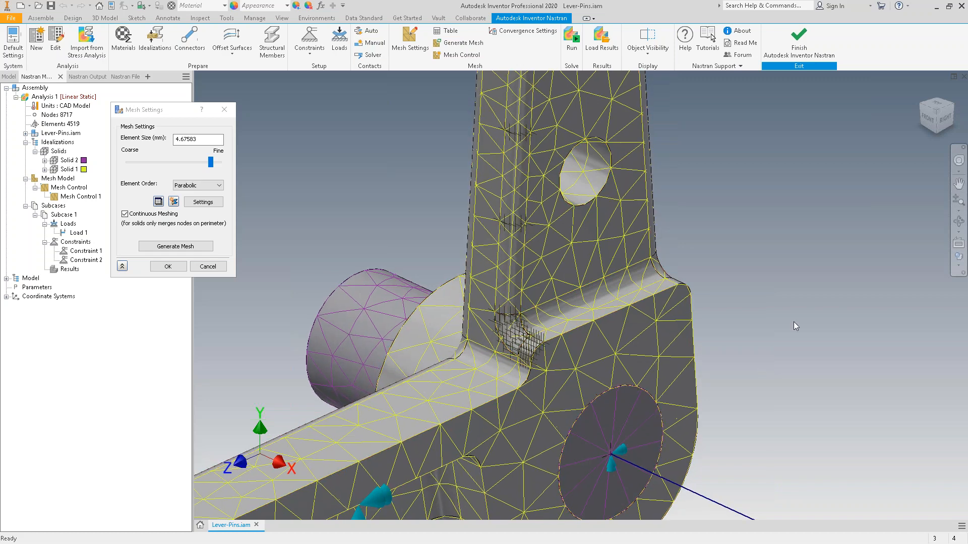
{"action": "scroll", "coordinate": [555, 300], "scroll_direction": "up", "scroll_amount": 4}
{"action": "scroll", "coordinate": [558, 300], "scroll_direction": "down", "scroll_amount": 2}
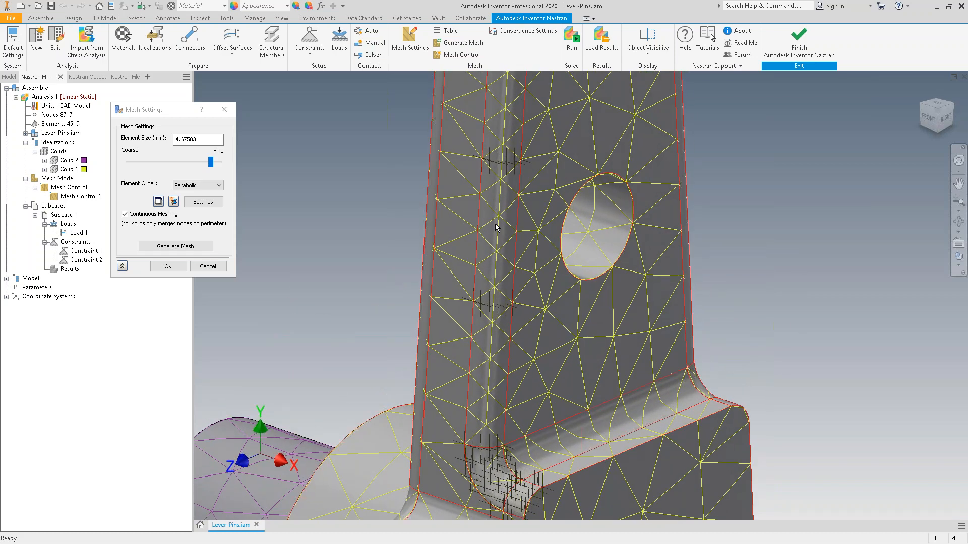
{"action": "scroll", "coordinate": [455, 259], "scroll_direction": "down", "scroll_amount": 3}
{"action": "middle_click_drag", "start_coordinate": [456, 259], "coordinate": [370, 267], "text": "shift"}
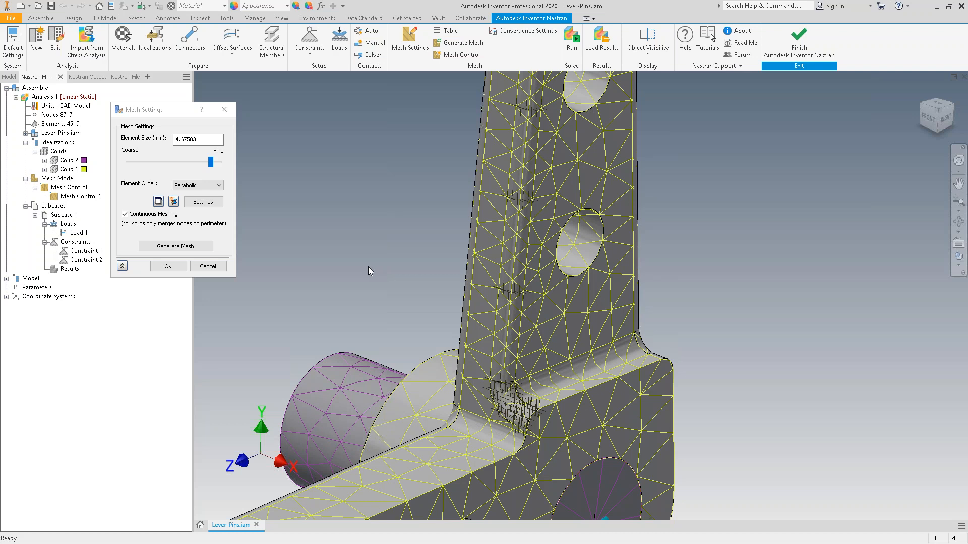
{"action": "scroll", "coordinate": [404, 272], "scroll_direction": "down", "scroll_amount": 2}
{"action": "left_click", "coordinate": [171, 269]}
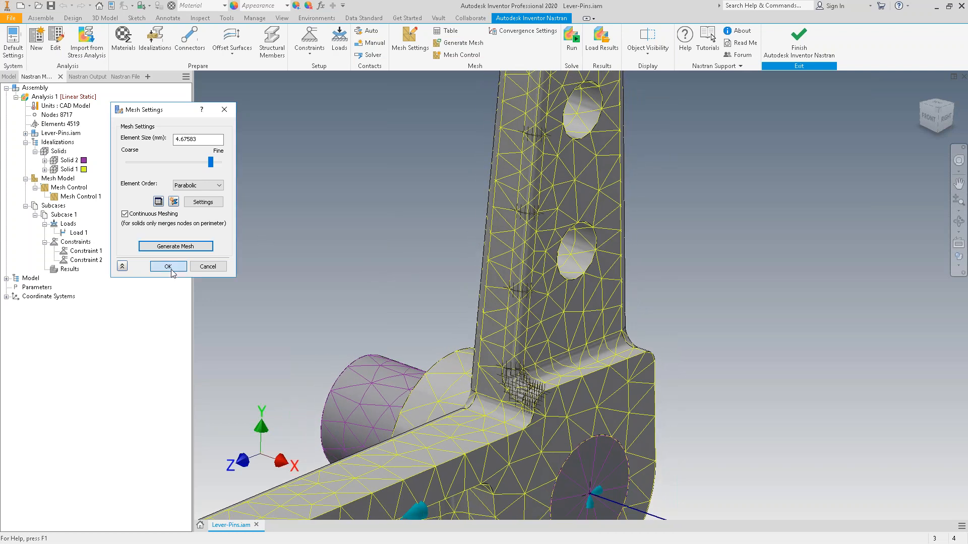
{"action": "left_click", "coordinate": [168, 266]}
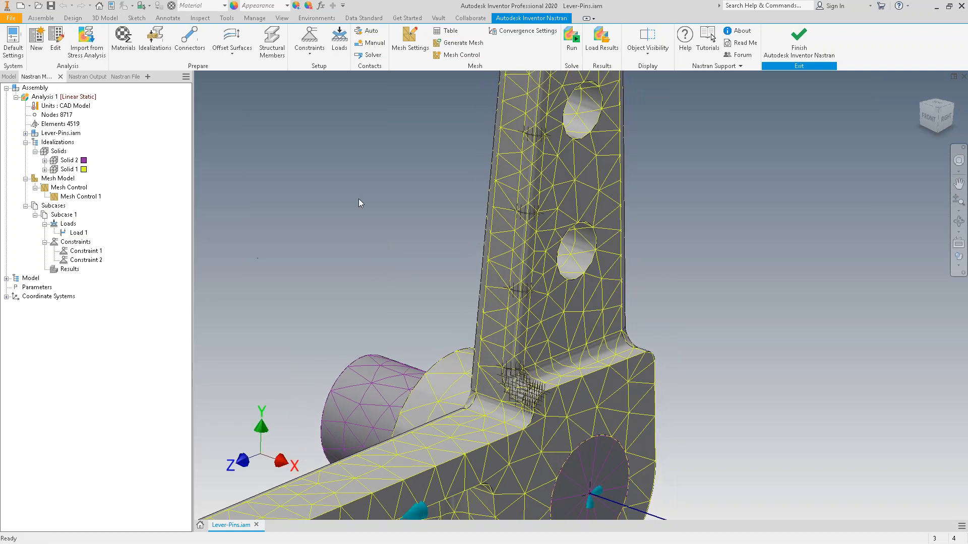
Try to solve the assembly analysis without any surface contacts defined.
{"action": "left_click", "coordinate": [572, 42]}
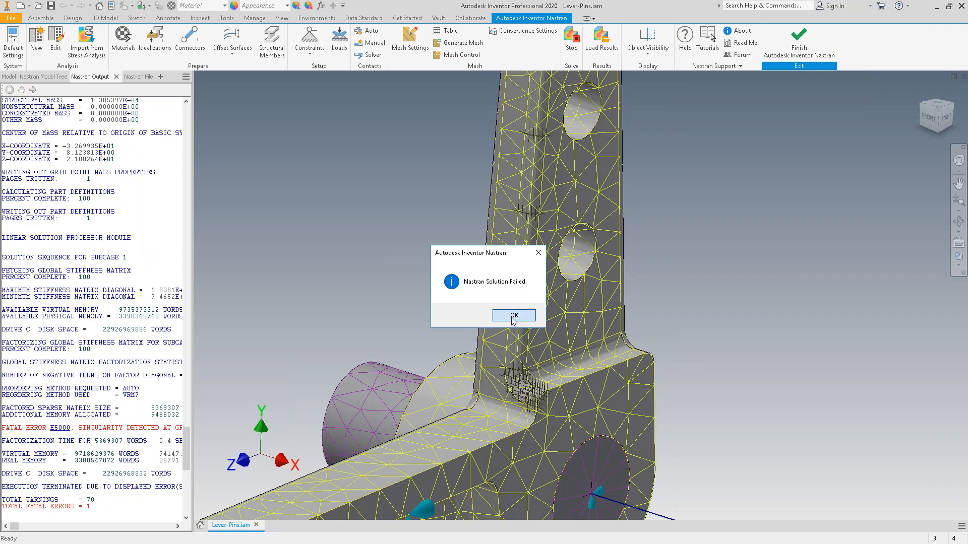
{"action": "left_click_drag", "start_coordinate": [500, 255], "coordinate": [437, 191]}
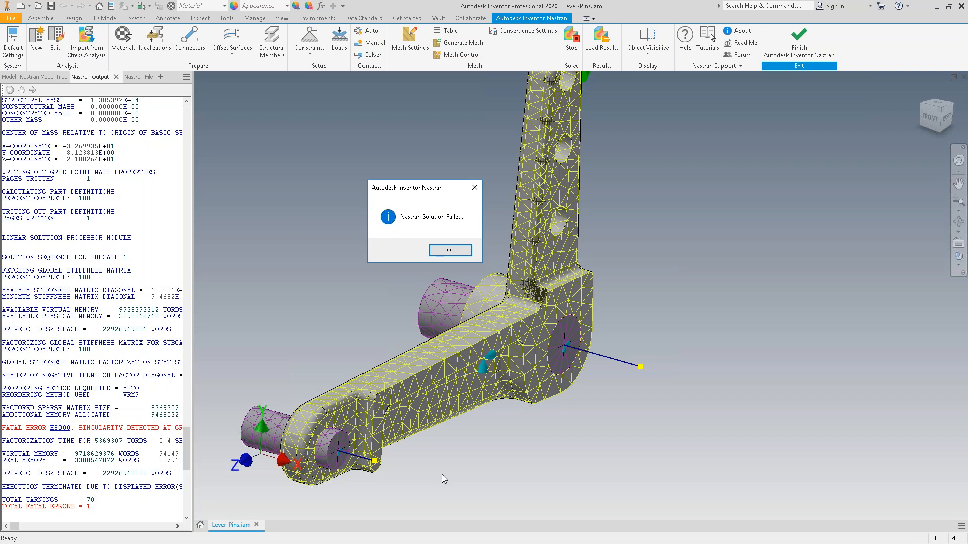
{"action": "left_click", "coordinate": [434, 251]}
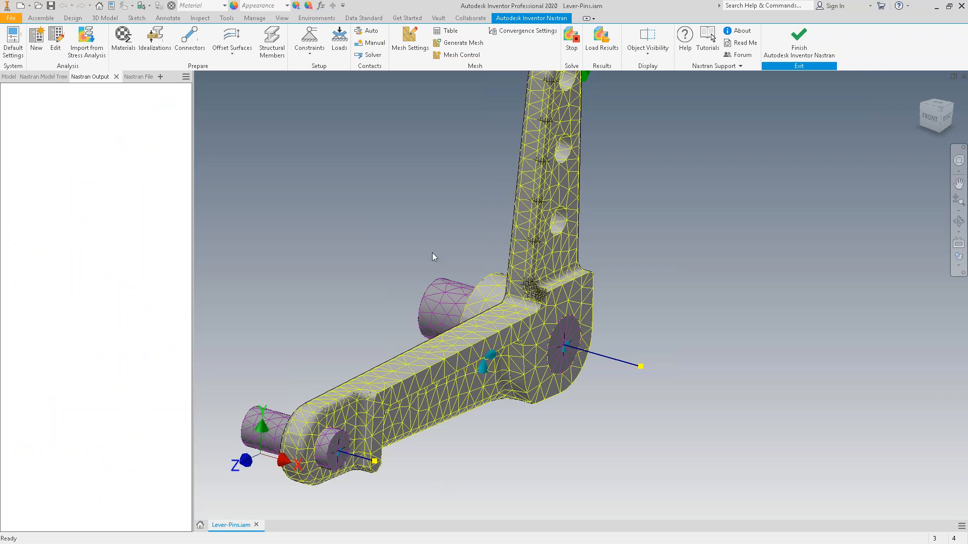
Generate the surface contacts automatically and list the contact pairs between the cast lever and the pins.
{"action": "left_click", "coordinate": [372, 32]}
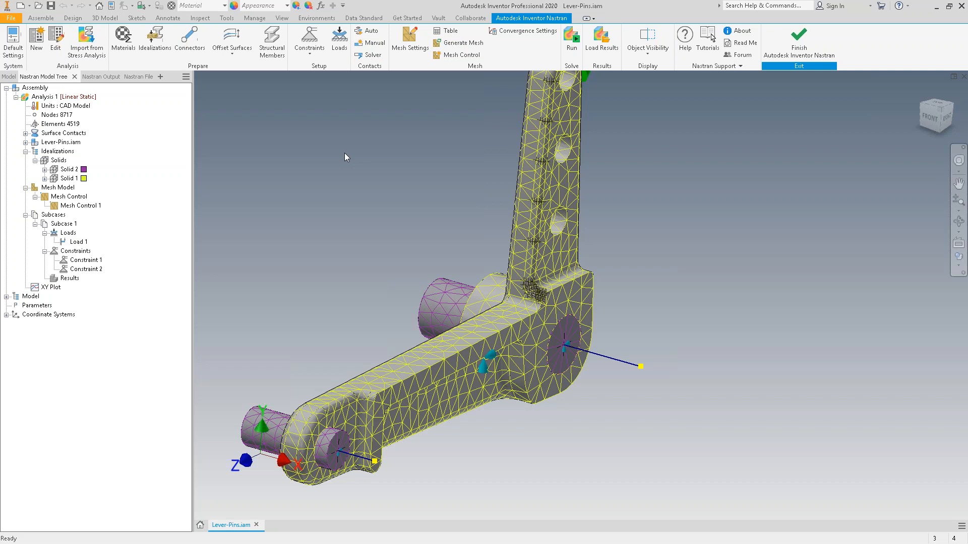
{"action": "left_click", "coordinate": [50, 133]}
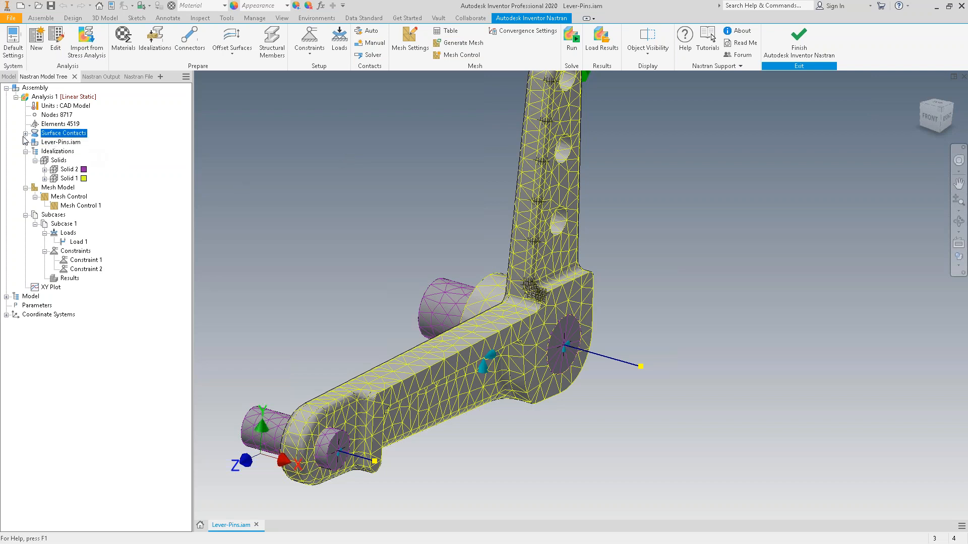
{"action": "left_click", "coordinate": [25, 134]}
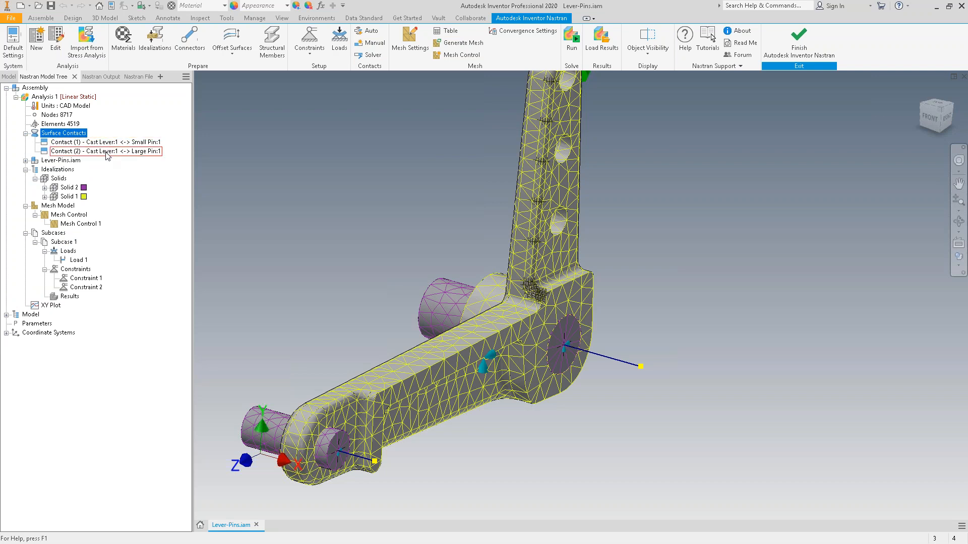
Set the Cast Lever–Small Pin contact to Separation with a maximum activation distance of 2 mm.
{"action": "right_click", "coordinate": [108, 143]}
{"action": "left_click", "coordinate": [134, 153]}
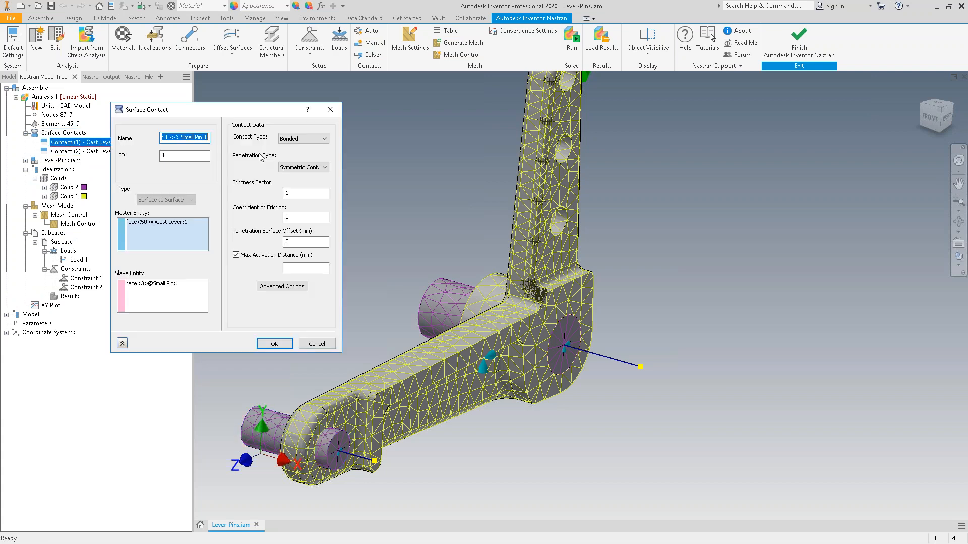
{"action": "left_click", "coordinate": [317, 139]}
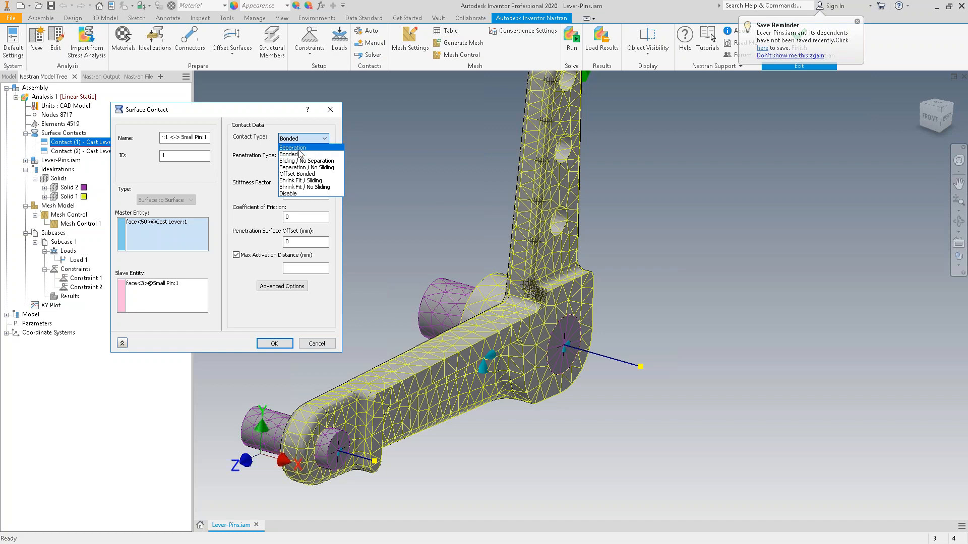
{"action": "left_click", "coordinate": [300, 148]}
{"action": "left_click", "coordinate": [312, 269]}
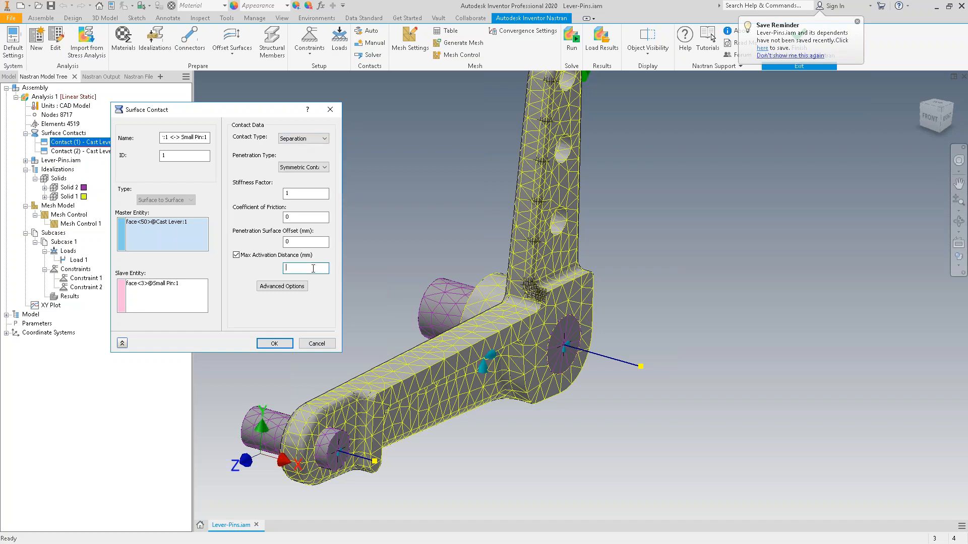
{"action": "type", "text": "2"}
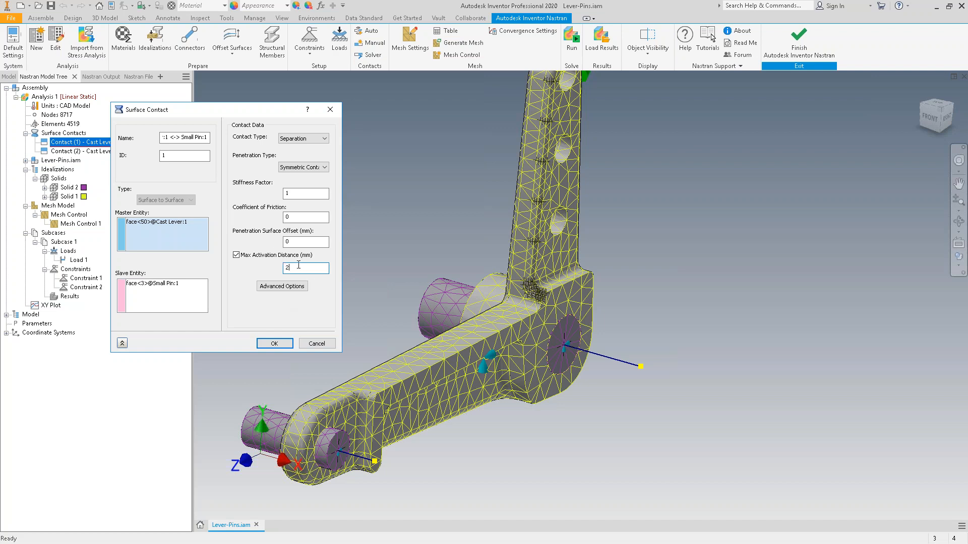
{"action": "left_click", "coordinate": [278, 344]}
Set the Cast Lever–Large Pin contact to Separation with a maximum activation distance of 2 mm.
{"action": "right_click", "coordinate": [103, 151]}
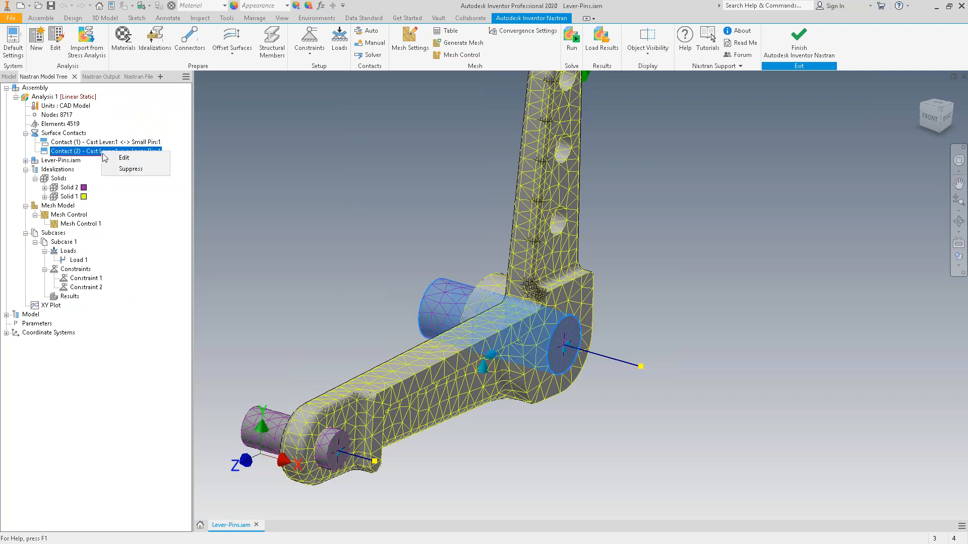
{"action": "left_click", "coordinate": [136, 156]}
{"action": "left_click", "coordinate": [313, 138]}
{"action": "left_click", "coordinate": [315, 154]}
{"action": "left_click", "coordinate": [308, 268]}
{"action": "type", "text": "2"}
{"action": "left_click", "coordinate": [274, 343]}
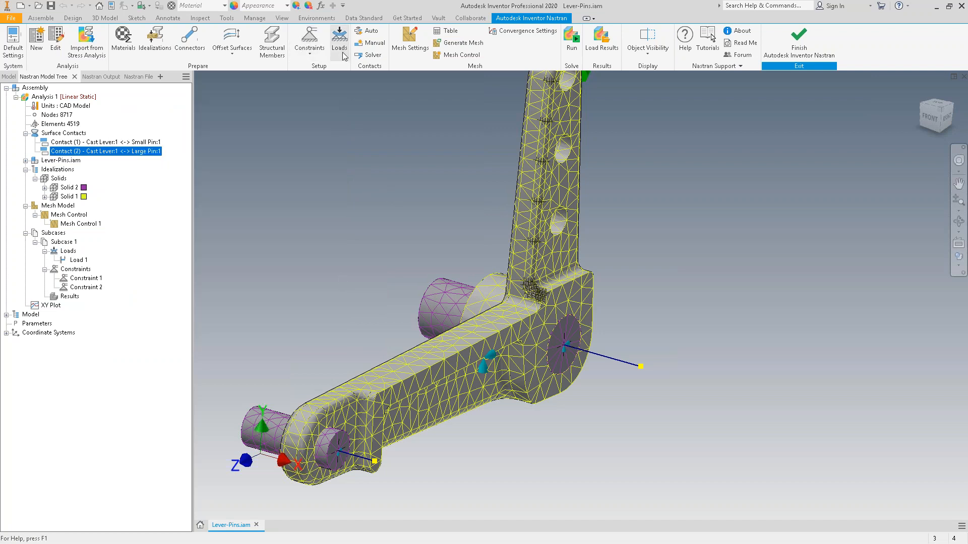
Solve the analysis with the contacts included and display the solid von Mises stress contour in psi.
{"action": "left_click", "coordinate": [571, 40]}
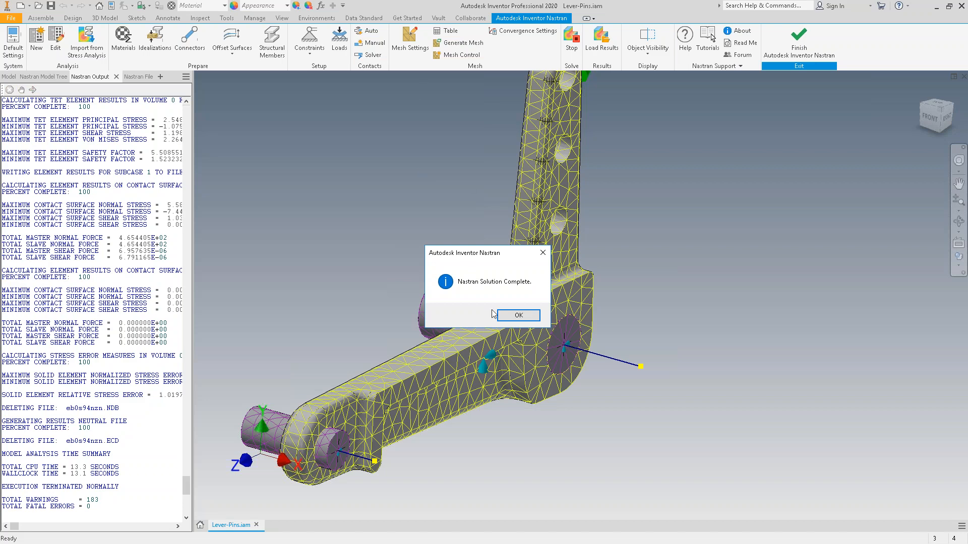
{"action": "left_click", "coordinate": [513, 319]}
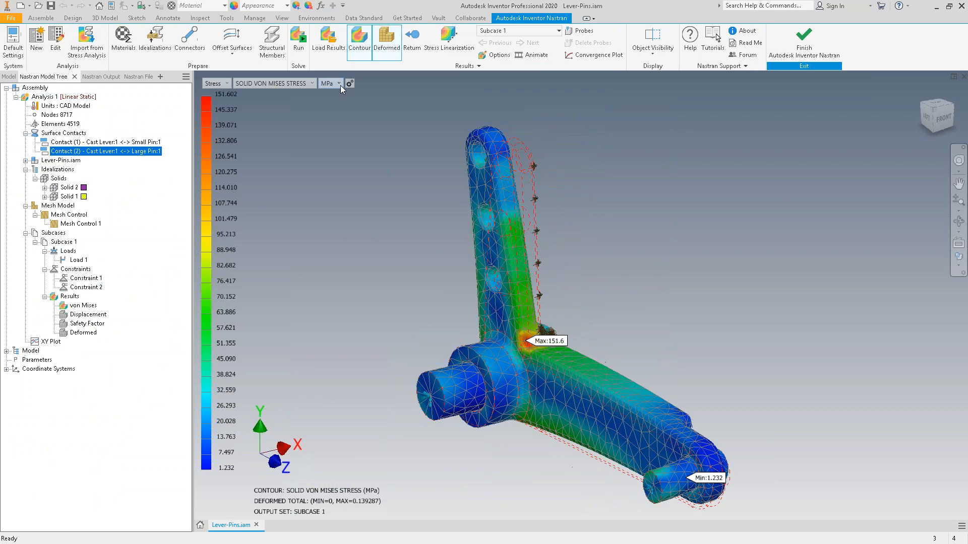
{"action": "left_click", "coordinate": [337, 84]}
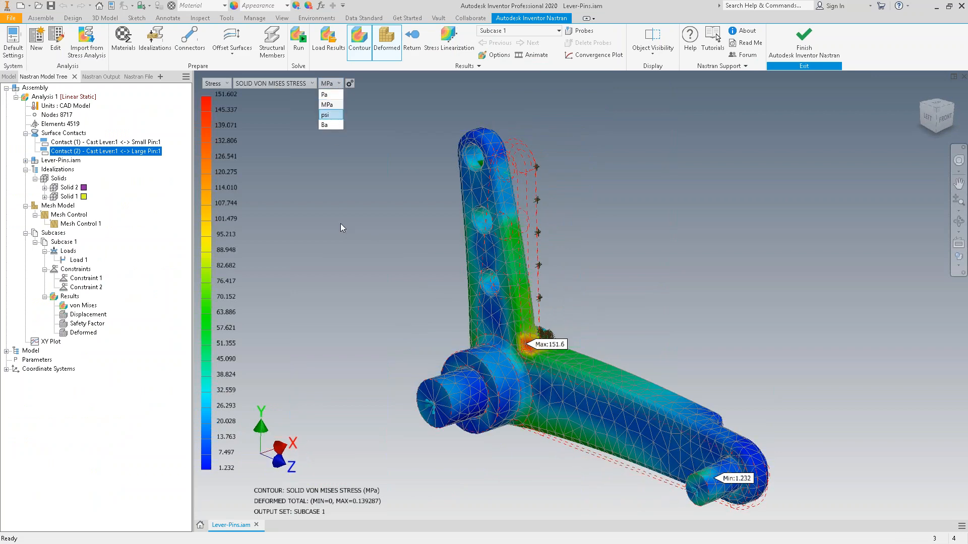
{"action": "key", "text": "Return"}
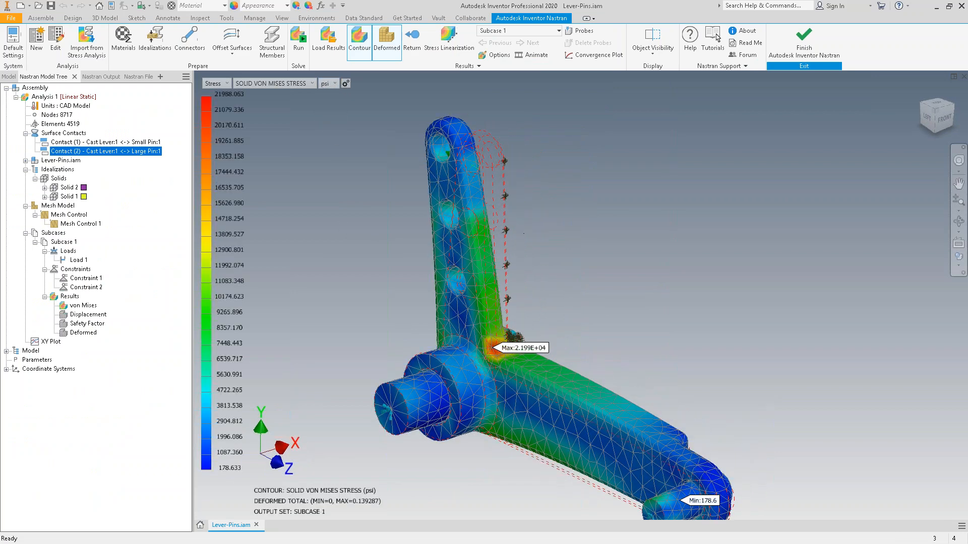
{"action": "middle_click_drag", "start_coordinate": [534, 201], "coordinate": [382, 191], "text": "shift"}
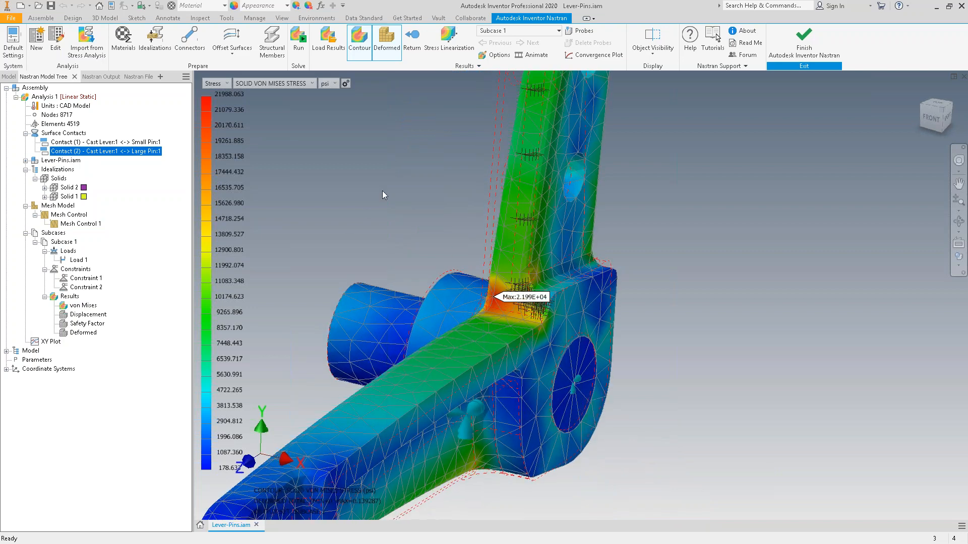
{"action": "scroll", "coordinate": [382, 190], "scroll_direction": "up", "scroll_amount": 3}
{"action": "scroll", "coordinate": [382, 190], "scroll_direction": "up", "scroll_amount": 2}
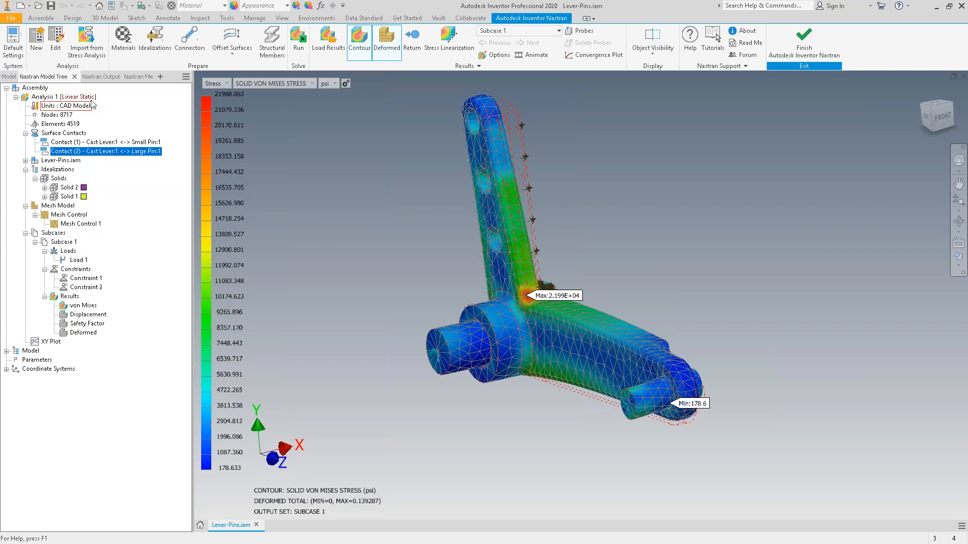
Create a second subcase, Subcase 2, that includes Constraint 1 and Constraint 2 but not Load 1.
{"action": "right_click", "coordinate": [69, 245]}
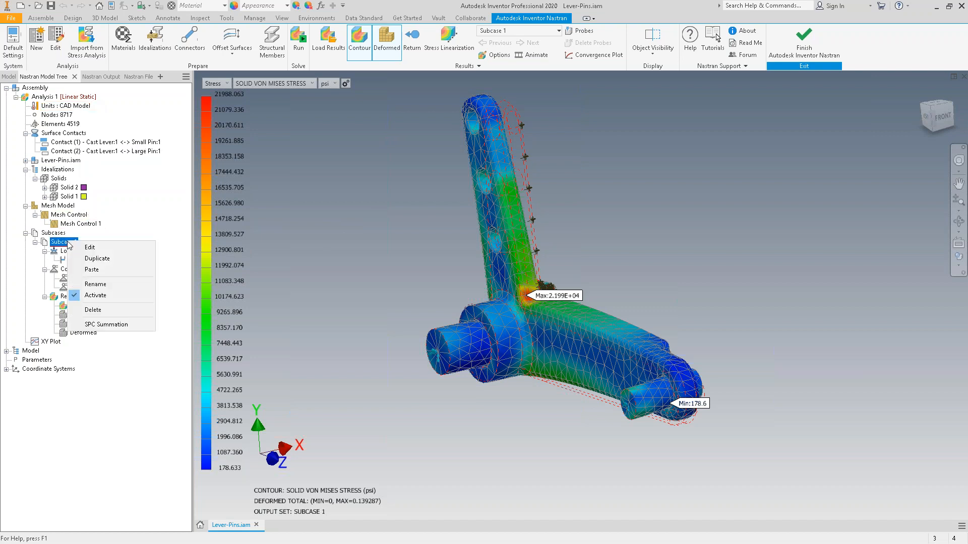
{"action": "right_click", "coordinate": [55, 236]}
{"action": "left_click", "coordinate": [121, 261]}
{"action": "double_click", "coordinate": [41, 232]}
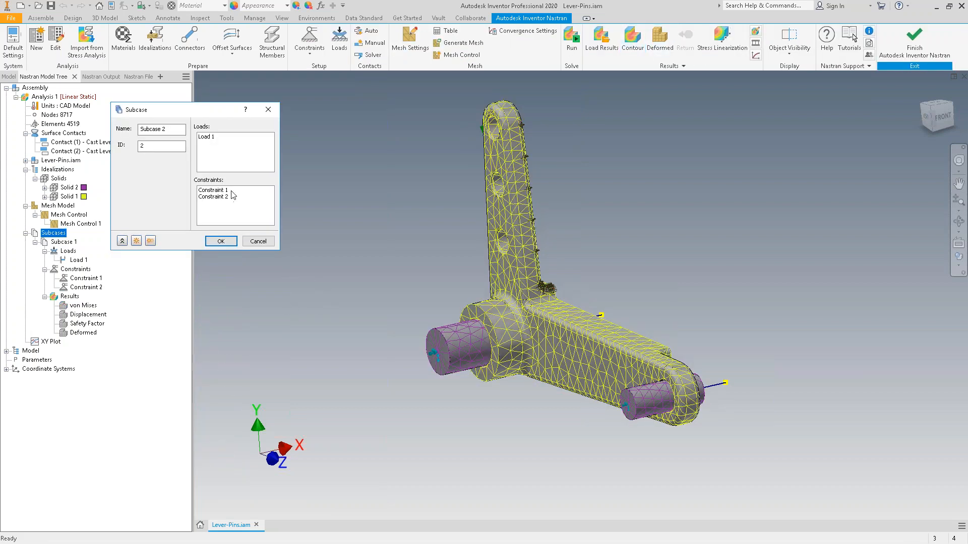
{"action": "left_click", "coordinate": [218, 190]}
{"action": "left_click", "coordinate": [223, 197], "text": "shift"}
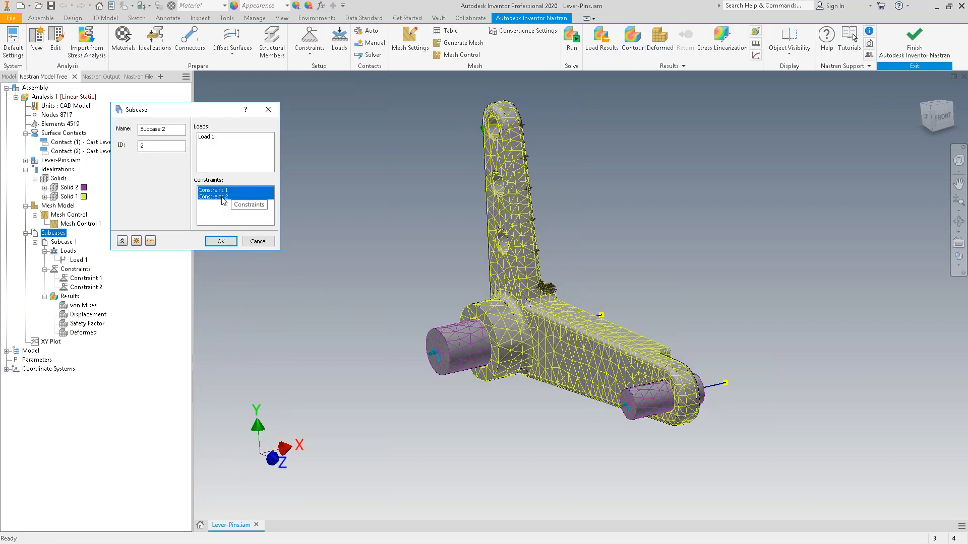
{"action": "left_click", "coordinate": [220, 242]}
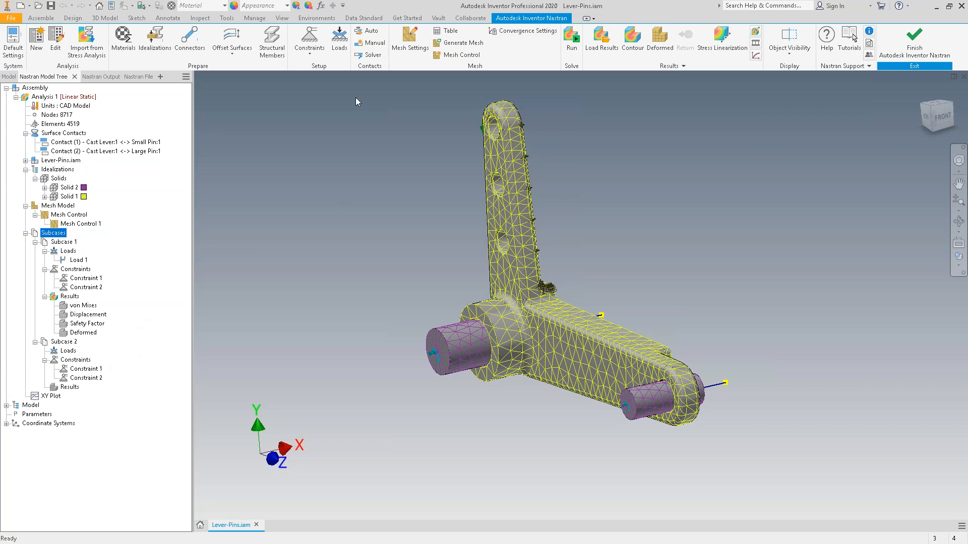
Apply a force of -750 N in Z to the uppermost hole face of the cast lever, assigned only to Subcase 2.
{"action": "left_click", "coordinate": [347, 49]}
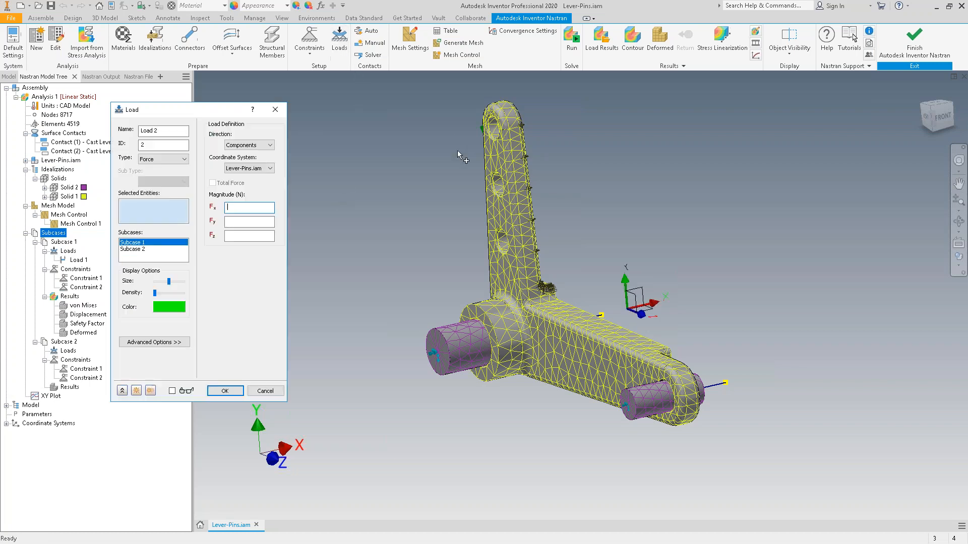
{"action": "left_click", "coordinate": [493, 129]}
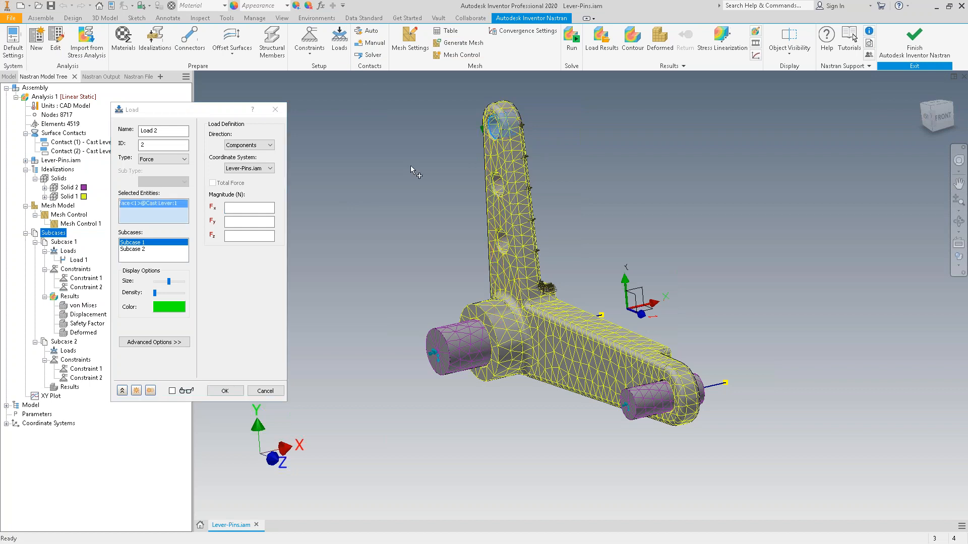
{"action": "left_click", "coordinate": [230, 235]}
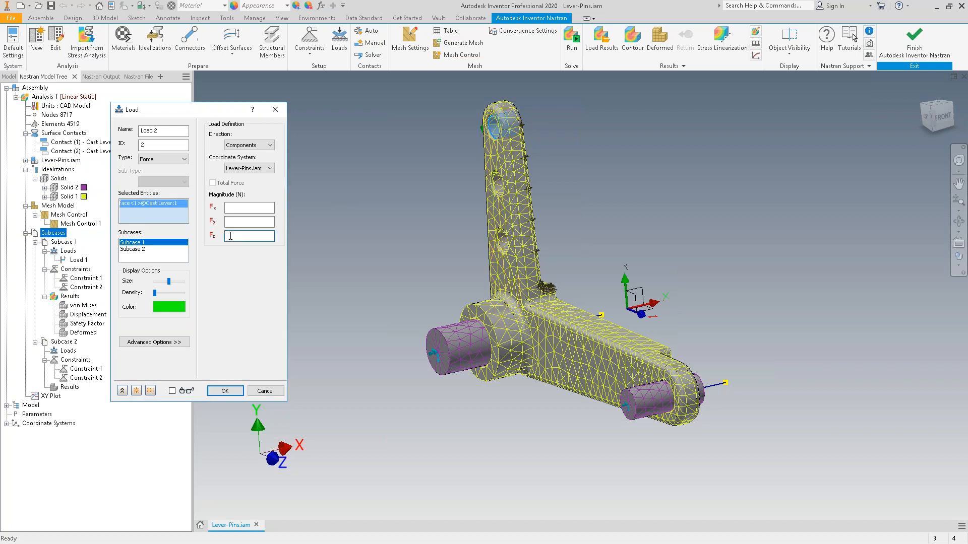
{"action": "type", "text": "750"}
{"action": "key", "text": "Home"}
{"action": "type", "text": "-"}
{"action": "left_click", "coordinate": [148, 249]}
{"action": "left_click", "coordinate": [148, 249]}
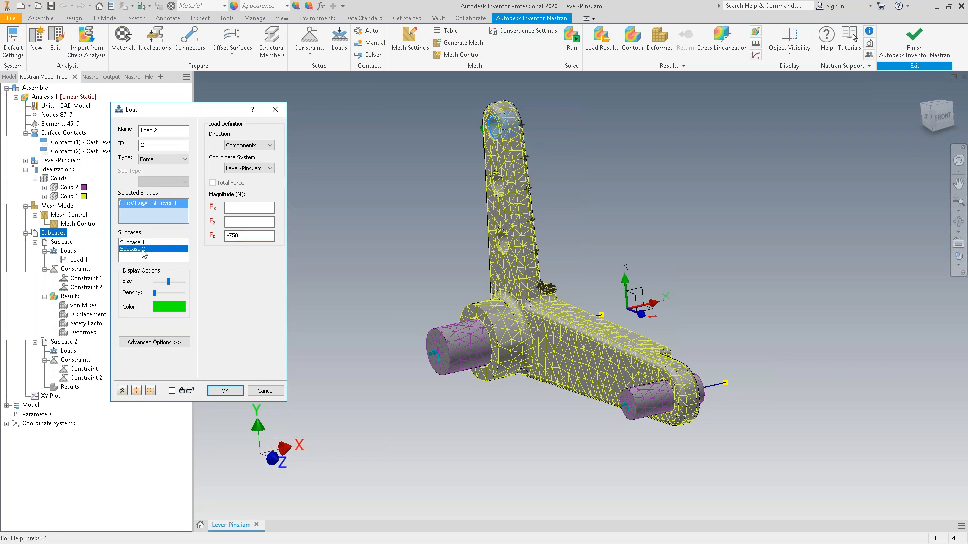
{"action": "left_click", "coordinate": [236, 237]}
{"action": "left_click", "coordinate": [227, 392]}
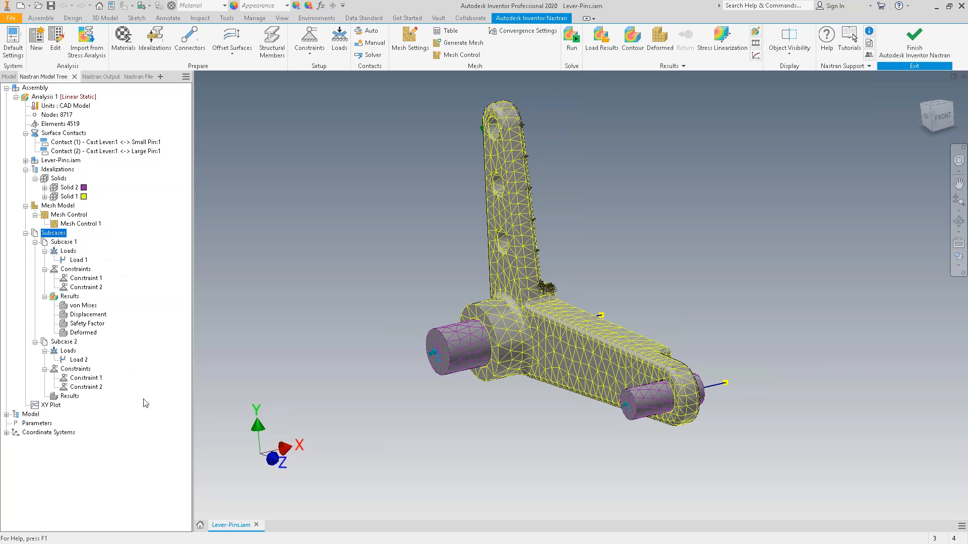
Close the Lever-Pins assembly without saving its changes.
{"action": "mouse_move", "coordinate": [81, 262]}
{"action": "left_click", "coordinate": [256, 525]}
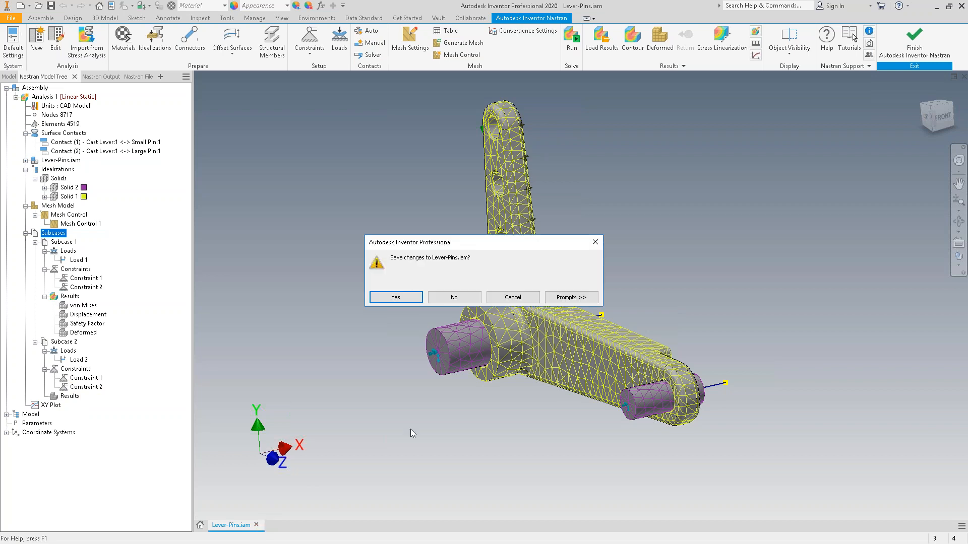
{"action": "left_click", "coordinate": [454, 297]}
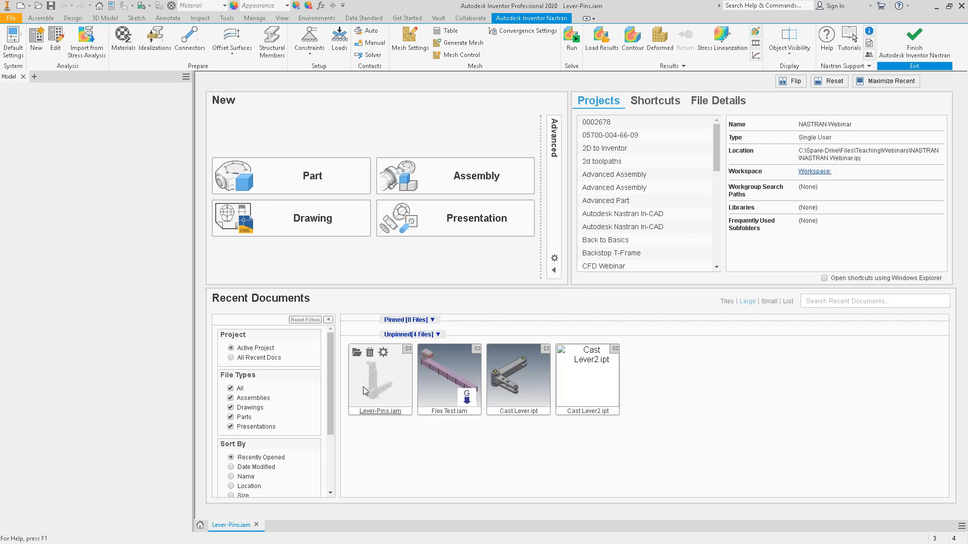
Open the recent Flex Test.iam assembly and enter the Autodesk Inventor Nastran environment.
{"action": "left_click", "coordinate": [449, 377]}
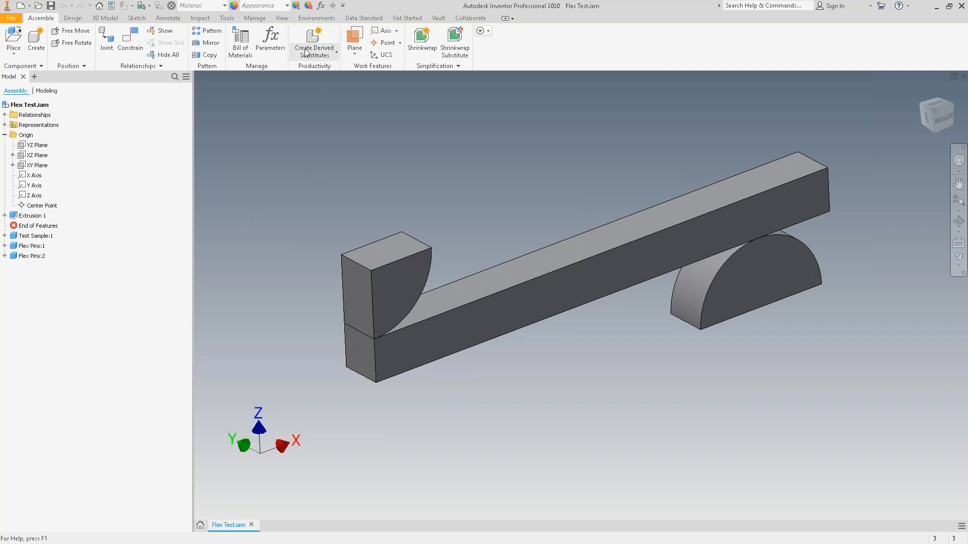
{"action": "left_click", "coordinate": [317, 18]}
{"action": "left_click", "coordinate": [37, 37]}
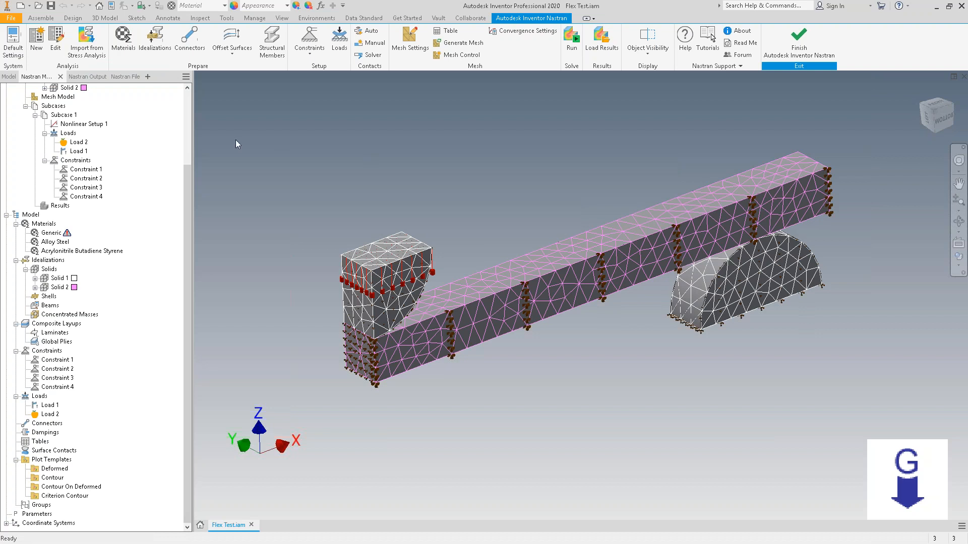
Examine the material assigned to the Solid 1 idealization of the flex test.
{"action": "scroll", "coordinate": [185, 144], "scroll_direction": "up", "scroll_amount": 4}
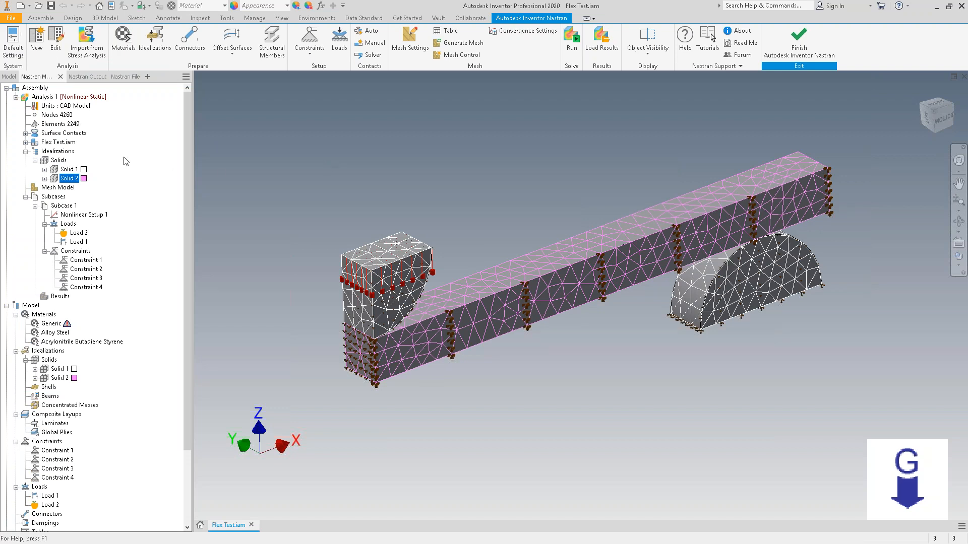
{"action": "left_click", "coordinate": [44, 170]}
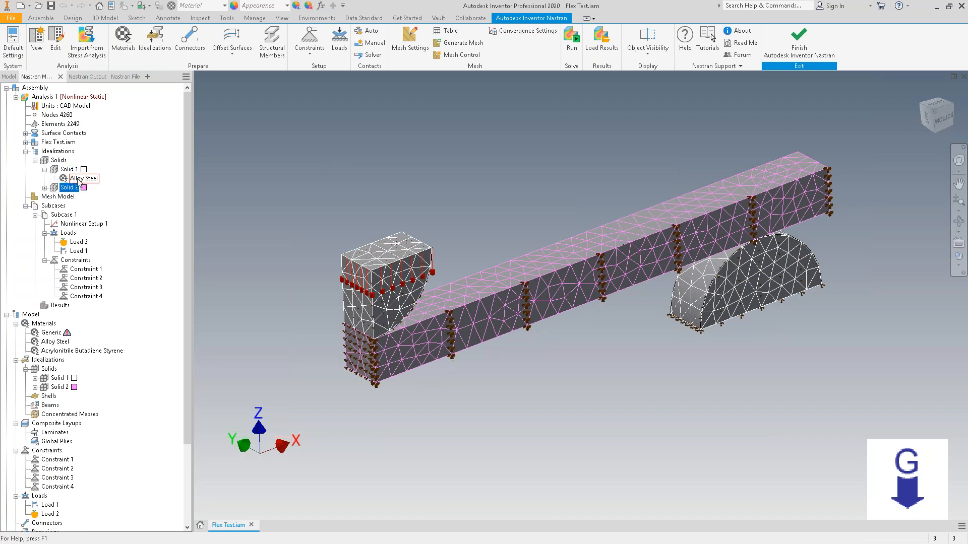
{"action": "left_click", "coordinate": [83, 179]}
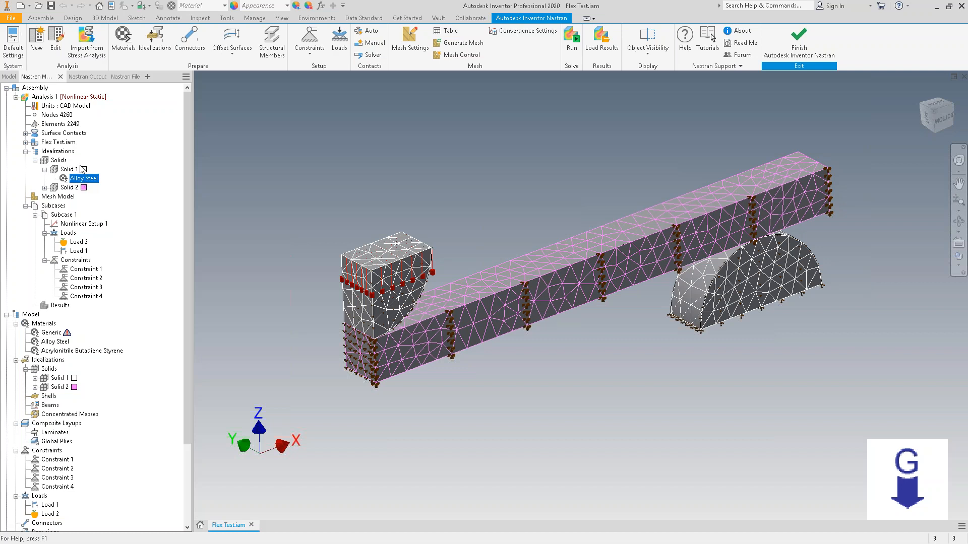
Review Analysis 1's available analysis types, output controls, and contact and large displacement options.
{"action": "left_click", "coordinate": [54, 97]}
{"action": "right_click", "coordinate": [54, 97]}
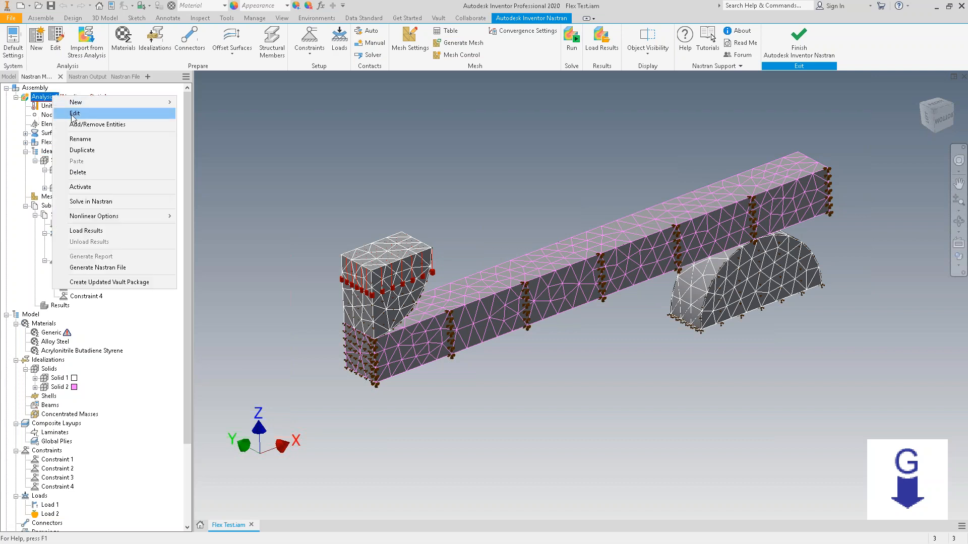
{"action": "left_click", "coordinate": [66, 112]}
{"action": "left_click_drag", "start_coordinate": [190, 265], "coordinate": [372, 150]}
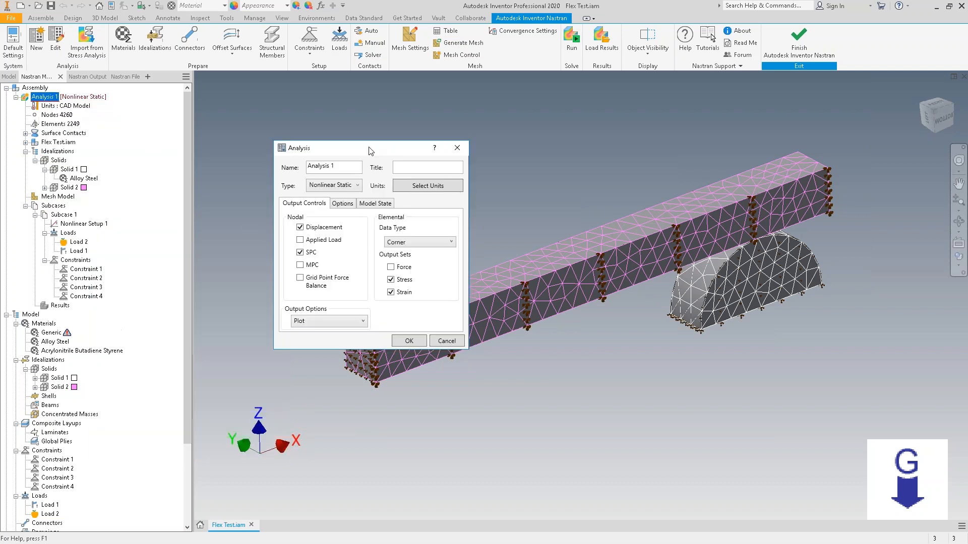
{"action": "left_click", "coordinate": [347, 187]}
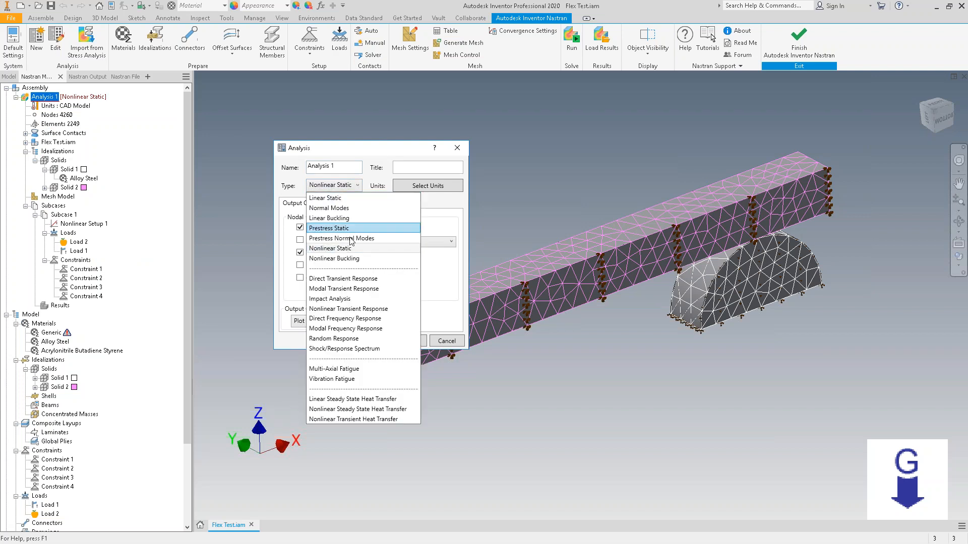
{"action": "left_click", "coordinate": [446, 225]}
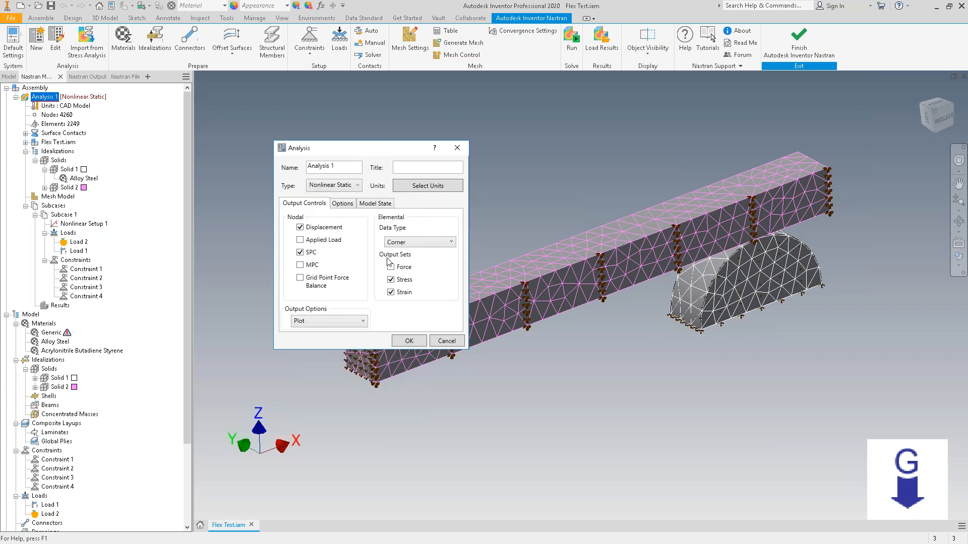
{"action": "left_click", "coordinate": [345, 204]}
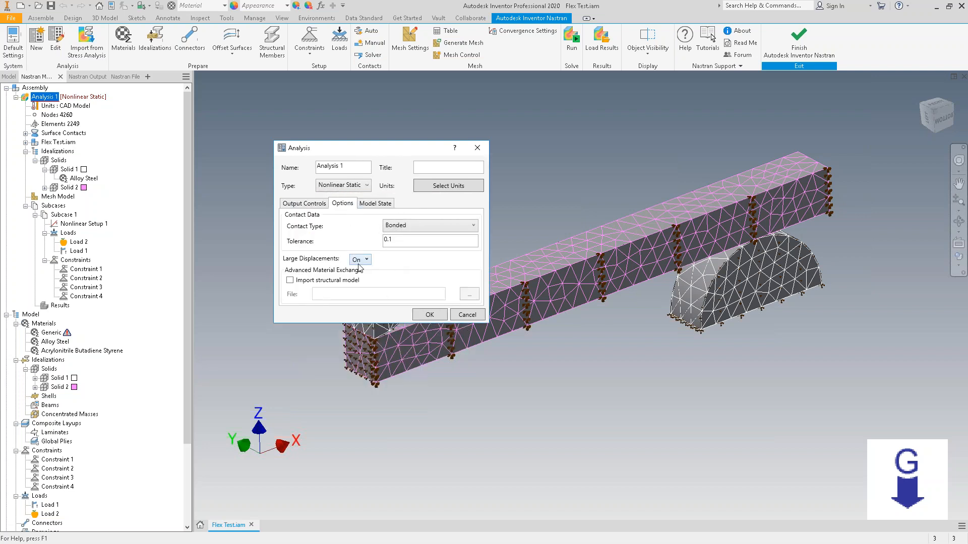
{"action": "left_click", "coordinate": [425, 316]}
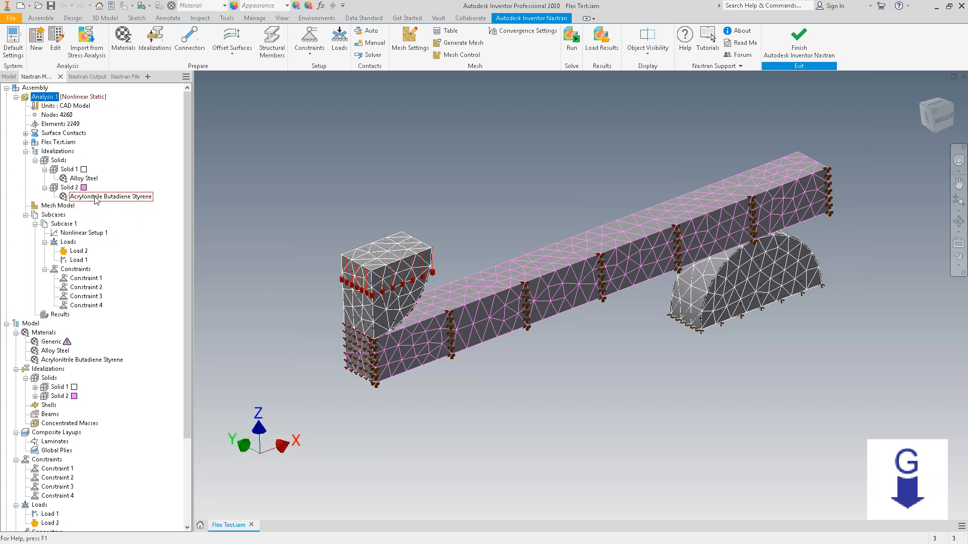
Open the Acrylonitrile Butadiene Styrene material of Solid 2 and examine its general and structural properties.
{"action": "left_click", "coordinate": [68, 170]}
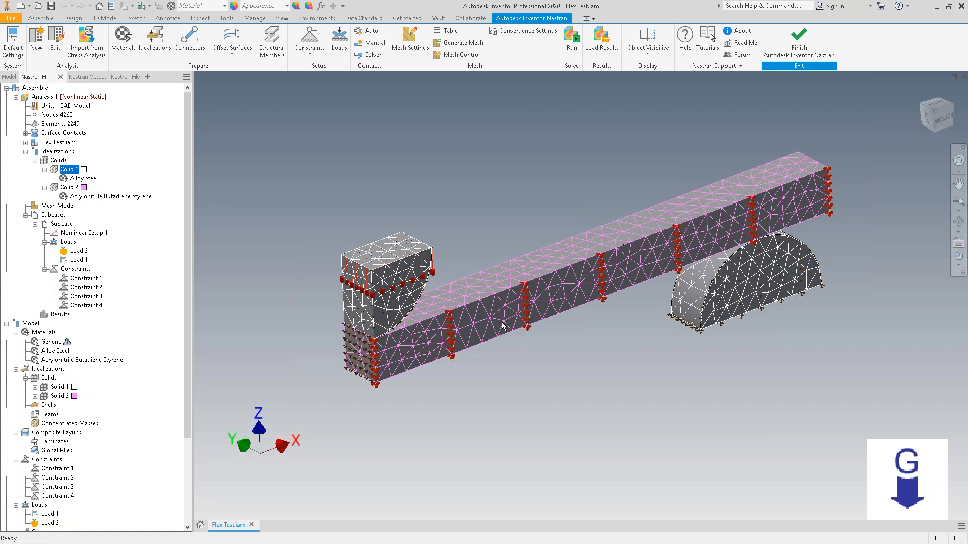
{"action": "right_click", "coordinate": [98, 200]}
{"action": "left_click", "coordinate": [121, 206]}
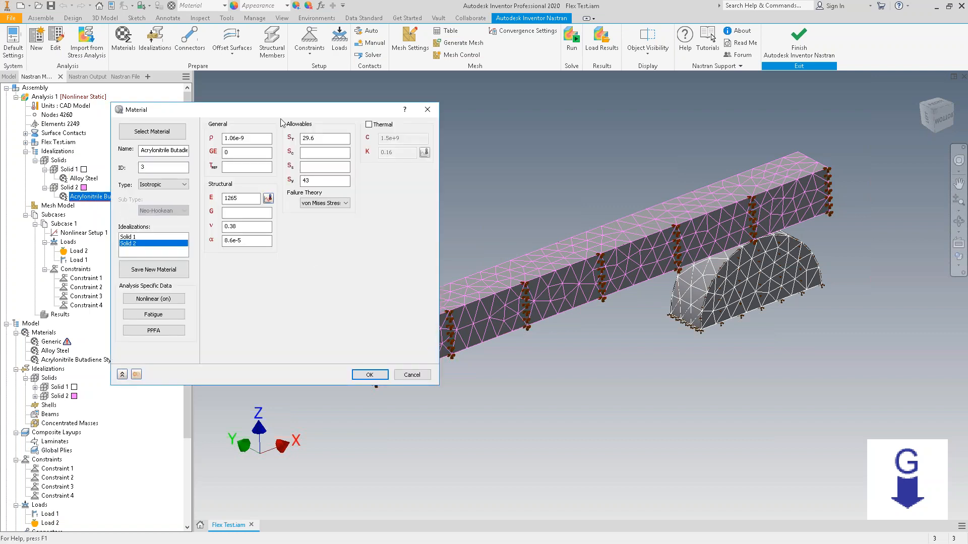
{"action": "left_click", "coordinate": [392, 205]}
{"action": "left_click_drag", "start_coordinate": [392, 205], "coordinate": [359, 203]}
{"action": "left_click", "coordinate": [399, 158]}
{"action": "left_click", "coordinate": [398, 146]}
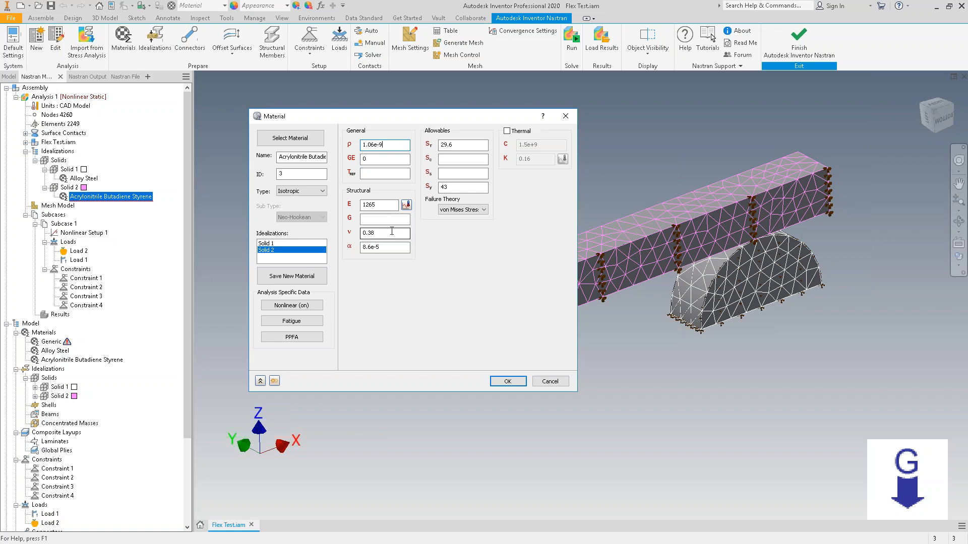
Compare the ABS material's Nonlinear Elastic, Elasto-Plastic (Bi-Linear) and Plastic types and inspect the stress-strain table, discarding any changes.
{"action": "left_click", "coordinate": [316, 310]}
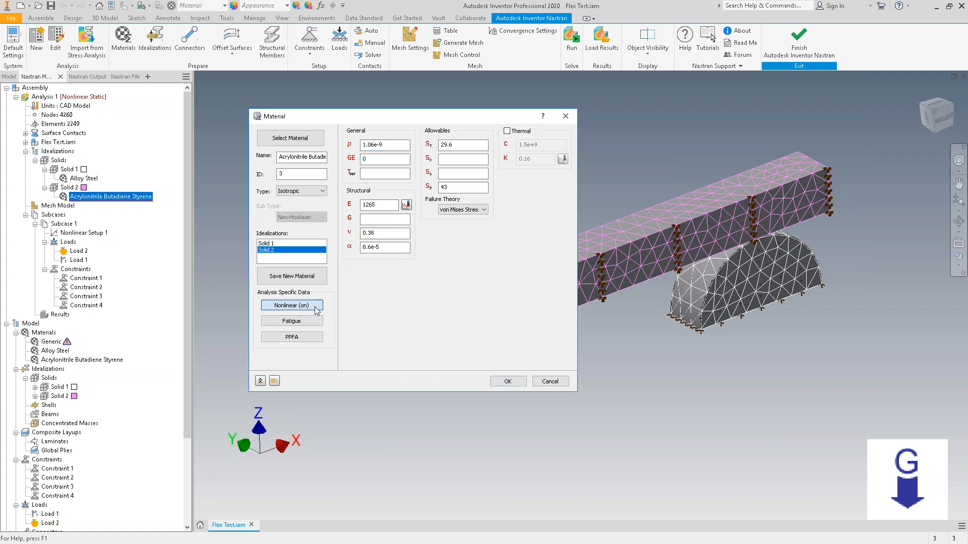
{"action": "left_click_drag", "start_coordinate": [295, 112], "coordinate": [494, 149]}
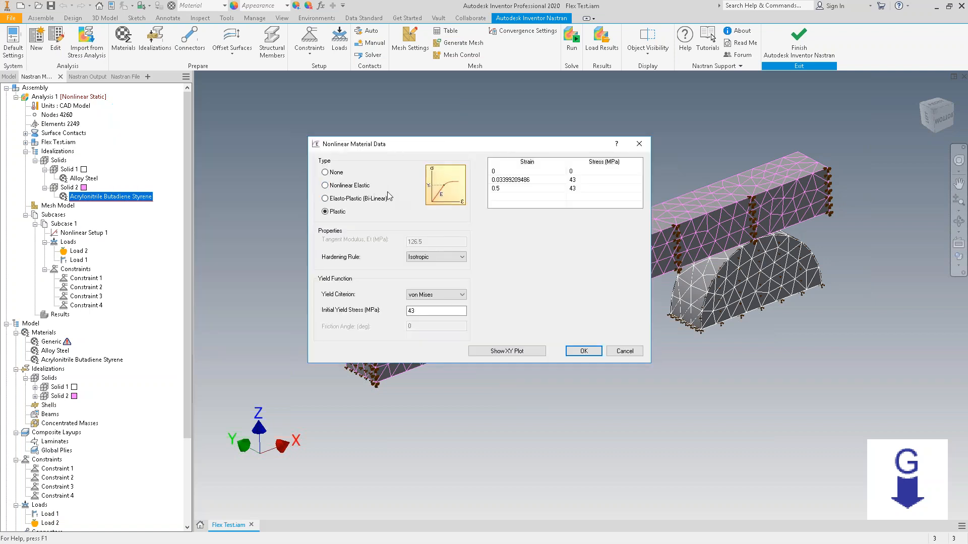
{"action": "left_click", "coordinate": [359, 188]}
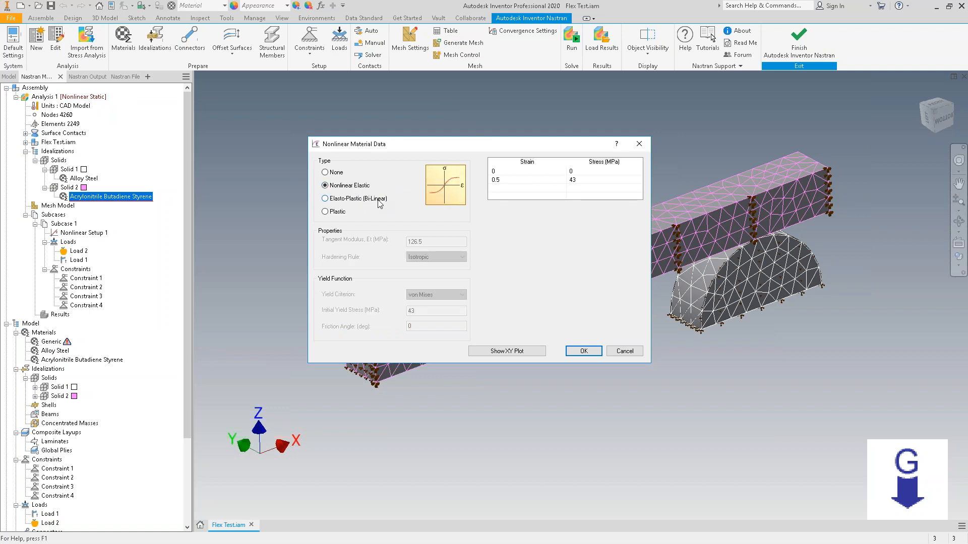
{"action": "left_click", "coordinate": [379, 200]}
{"action": "left_click", "coordinate": [337, 213]}
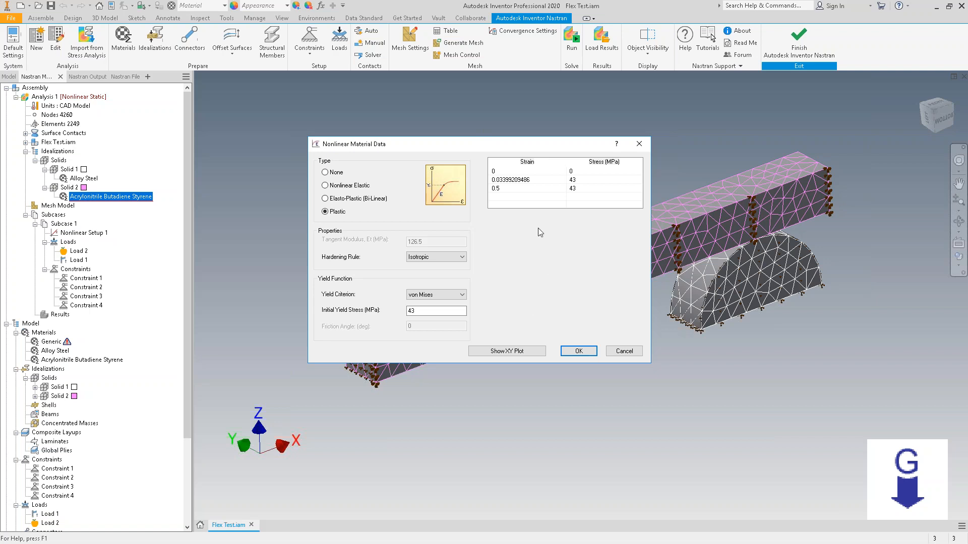
{"action": "left_click", "coordinate": [553, 189]}
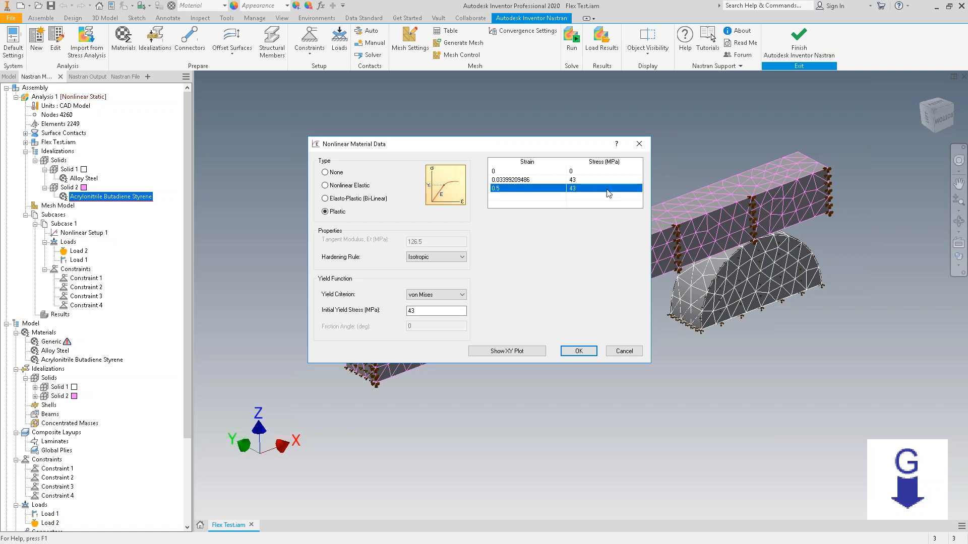
{"action": "left_click", "coordinate": [623, 352]}
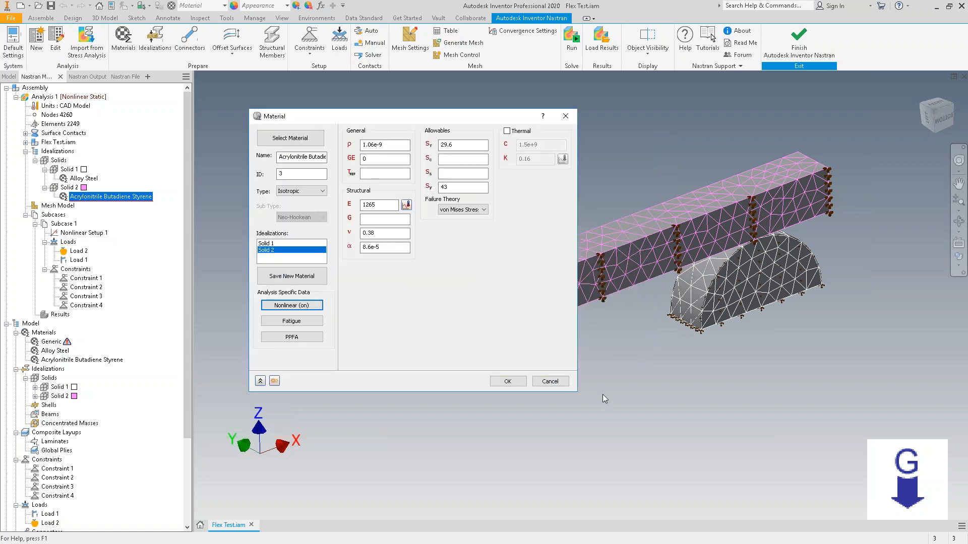
{"action": "left_click", "coordinate": [550, 382]}
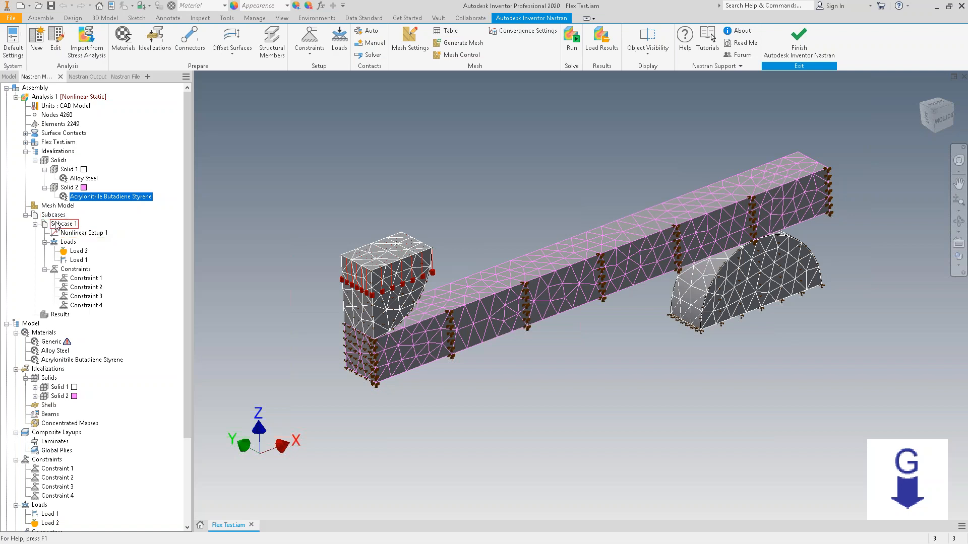
Edit Nonlinear Setup 1 of Subcase 1 and set its number of increments to 20.
{"action": "right_click", "coordinate": [80, 236]}
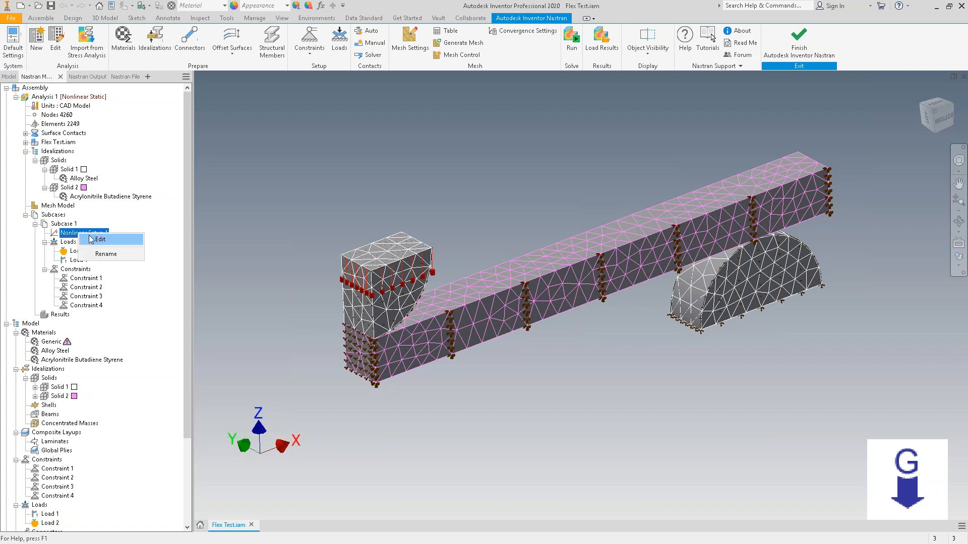
{"action": "left_click", "coordinate": [101, 242]}
{"action": "double_click", "coordinate": [371, 152]}
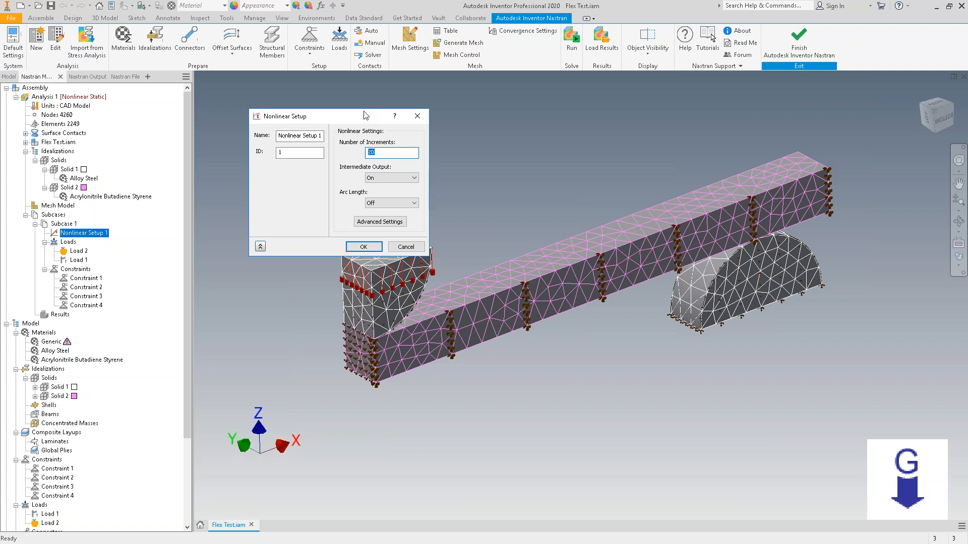
{"action": "type", "text": "10"}
{"action": "left_click_drag", "start_coordinate": [398, 153], "coordinate": [318, 137]}
{"action": "type", "text": "2"}
Review the intermediate output options, keep the setting On, and accept the nonlinear setup.
{"action": "left_click", "coordinate": [398, 181]}
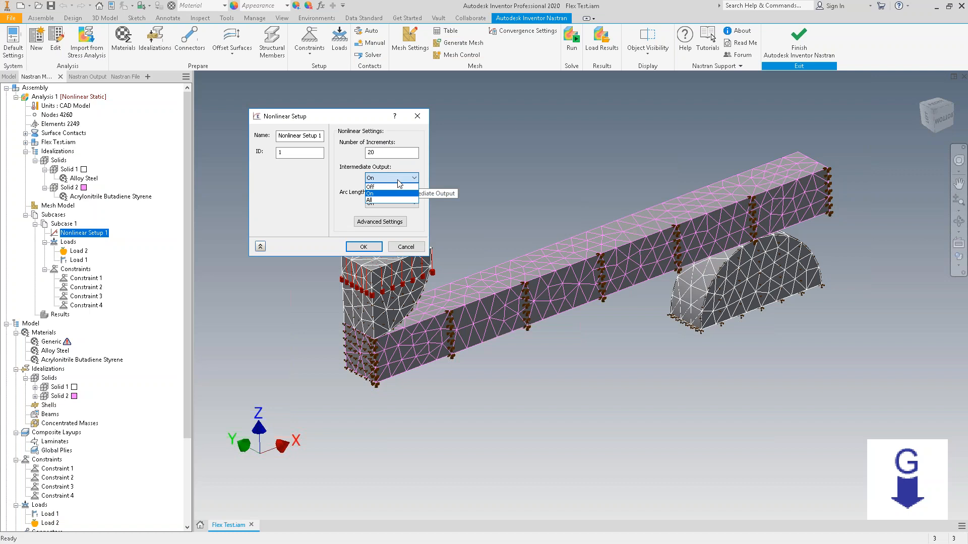
{"action": "left_click", "coordinate": [399, 180]}
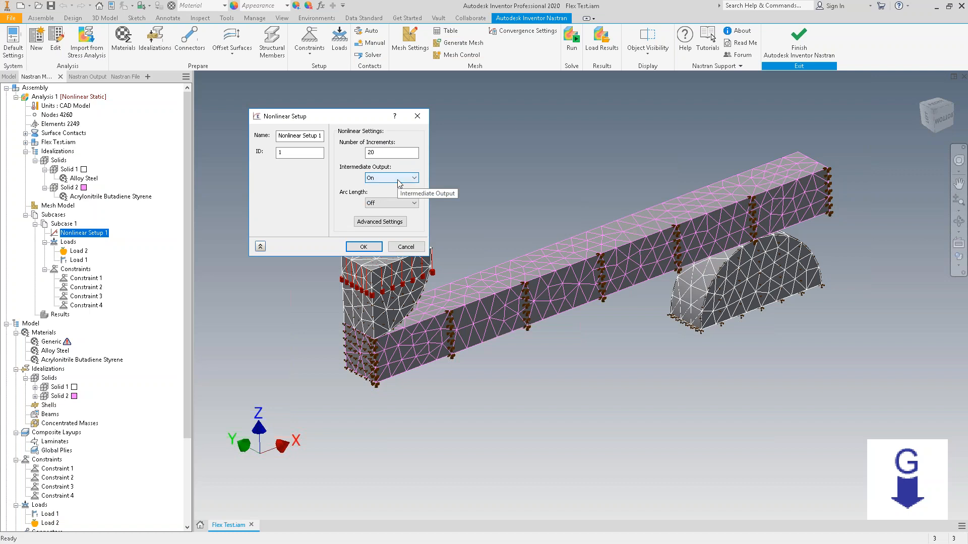
{"action": "left_click", "coordinate": [396, 153]}
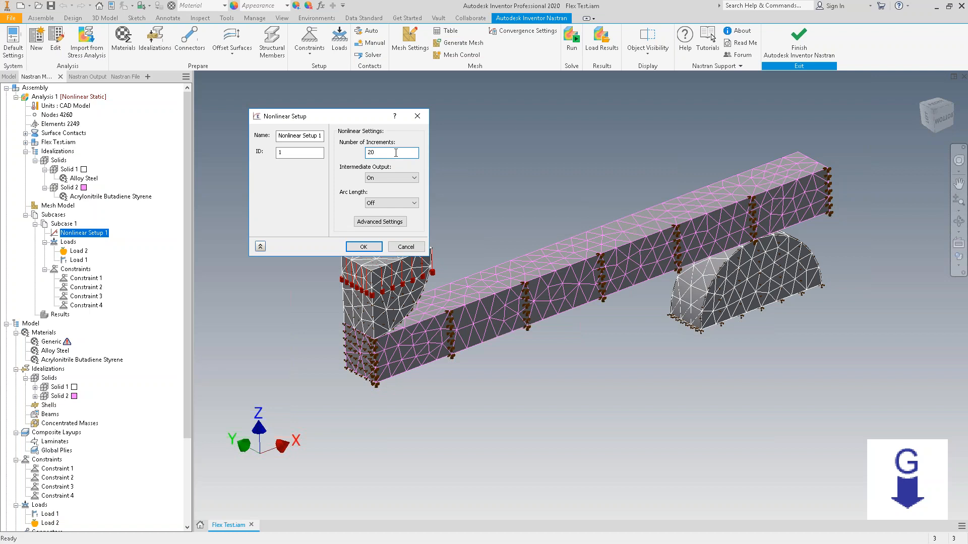
{"action": "left_click", "coordinate": [362, 247]}
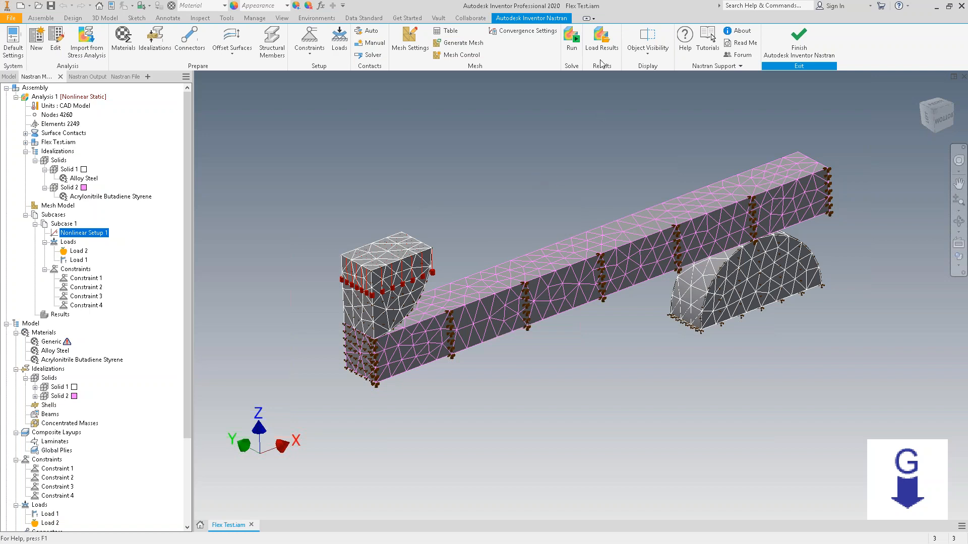
Run the nonlinear static analysis and kill the solve while it is still in progress.
{"action": "left_click", "coordinate": [572, 45]}
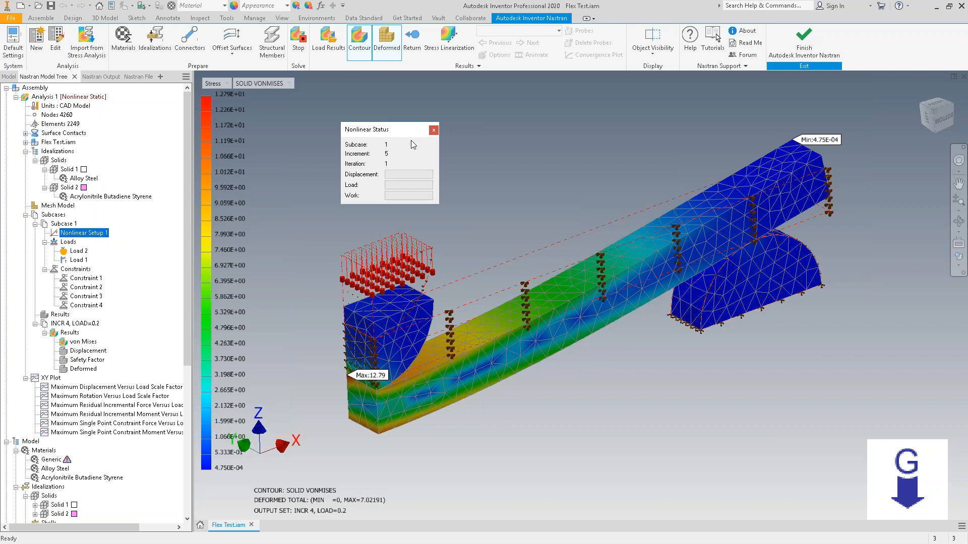
{"action": "left_click", "coordinate": [434, 130]}
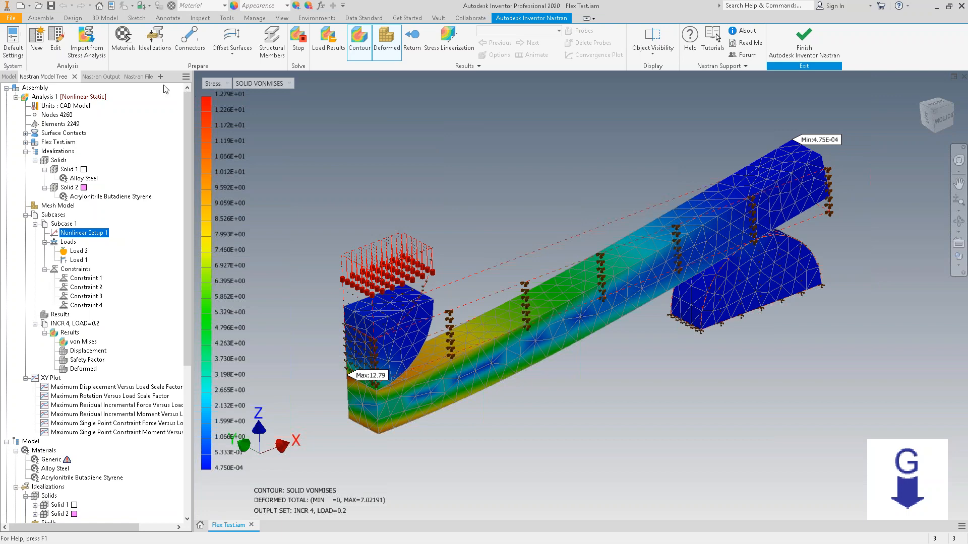
{"action": "left_click", "coordinate": [115, 77]}
{"action": "left_click", "coordinate": [9, 90]}
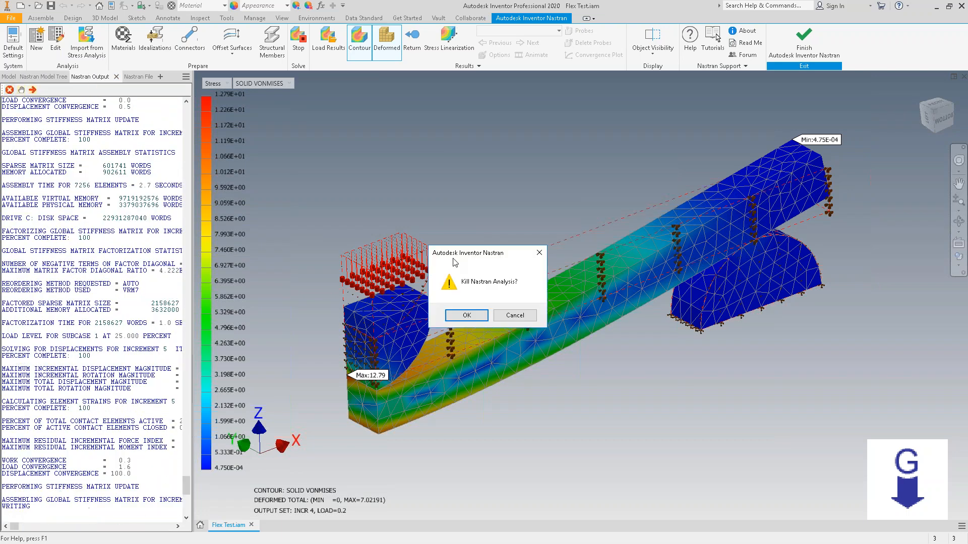
{"action": "left_click", "coordinate": [466, 316]}
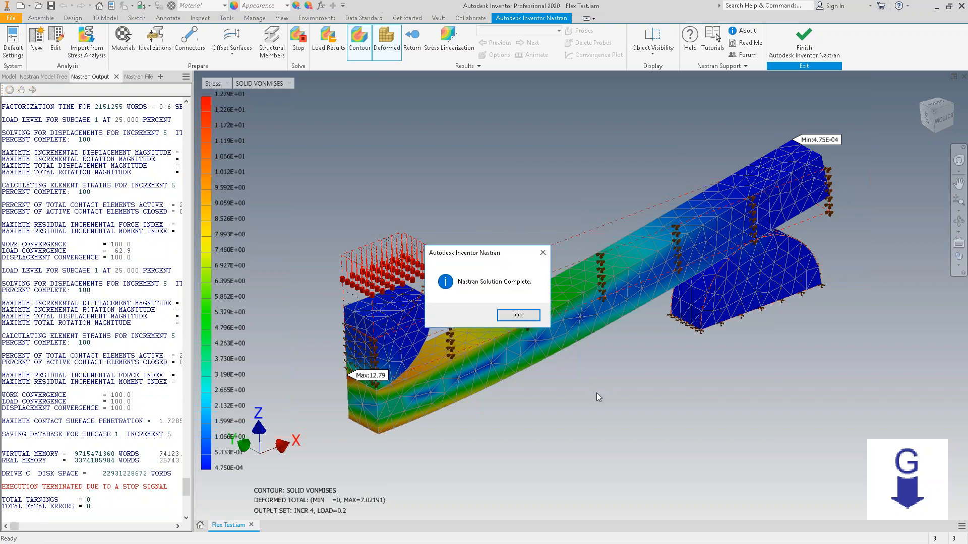
{"action": "left_click", "coordinate": [515, 317]}
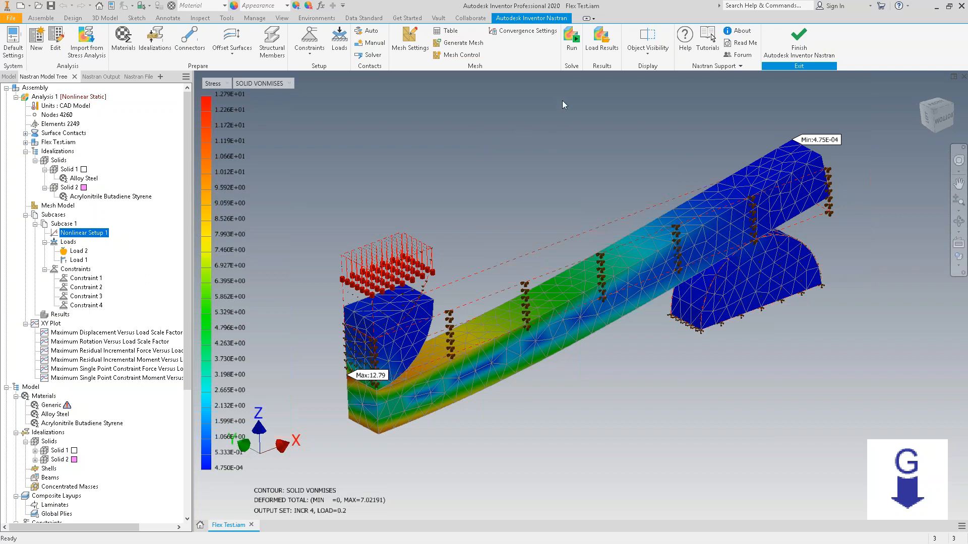
Load the previously solved FNO binary results file from the dataset's Flex_Test_Fixture folder.
{"action": "left_click", "coordinate": [609, 45]}
{"action": "left_click", "coordinate": [560, 183]}
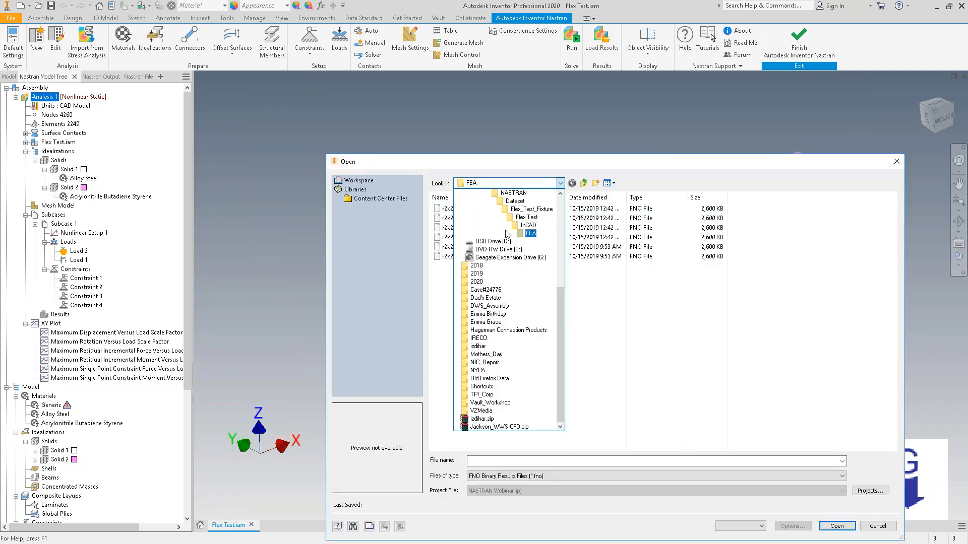
{"action": "left_click", "coordinate": [515, 201]}
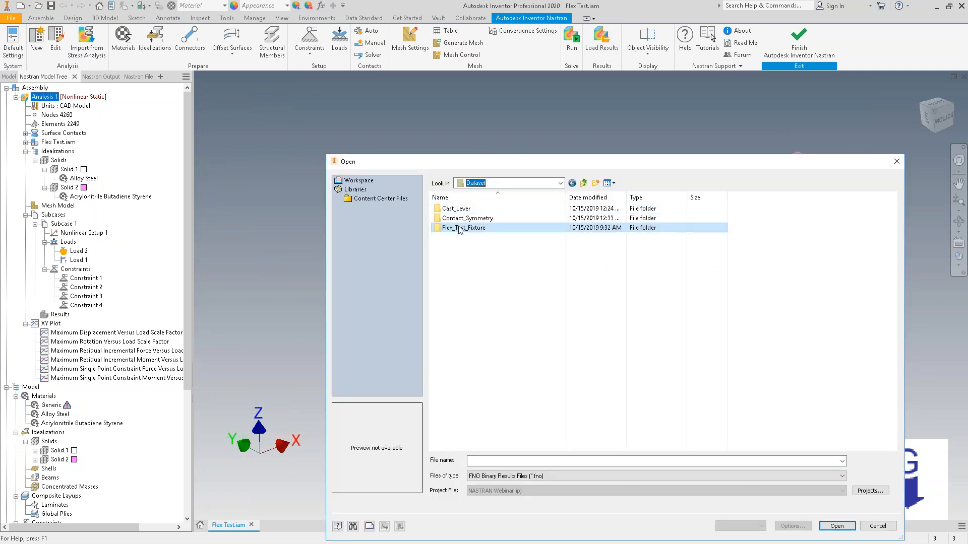
{"action": "double_click", "coordinate": [461, 227]}
{"action": "double_click", "coordinate": [461, 209]}
{"action": "double_click", "coordinate": [456, 209]}
{"action": "double_click", "coordinate": [453, 209]}
{"action": "left_click", "coordinate": [464, 209]}
{"action": "double_click", "coordinate": [464, 210]}
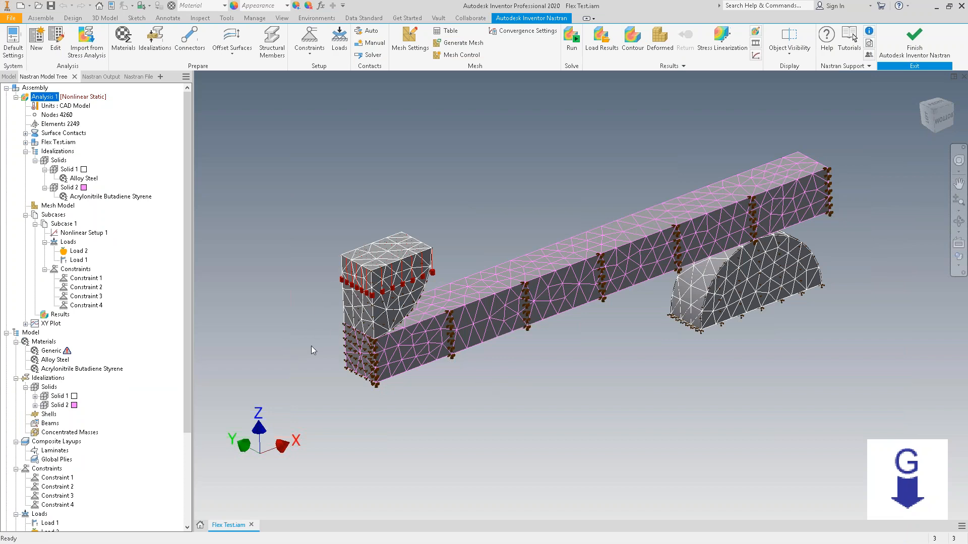
Plot Subcase 1's results at INCR 1, LOAD=0.05 as a deformed solid von Mises stress contour.
{"action": "left_click", "coordinate": [62, 316]}
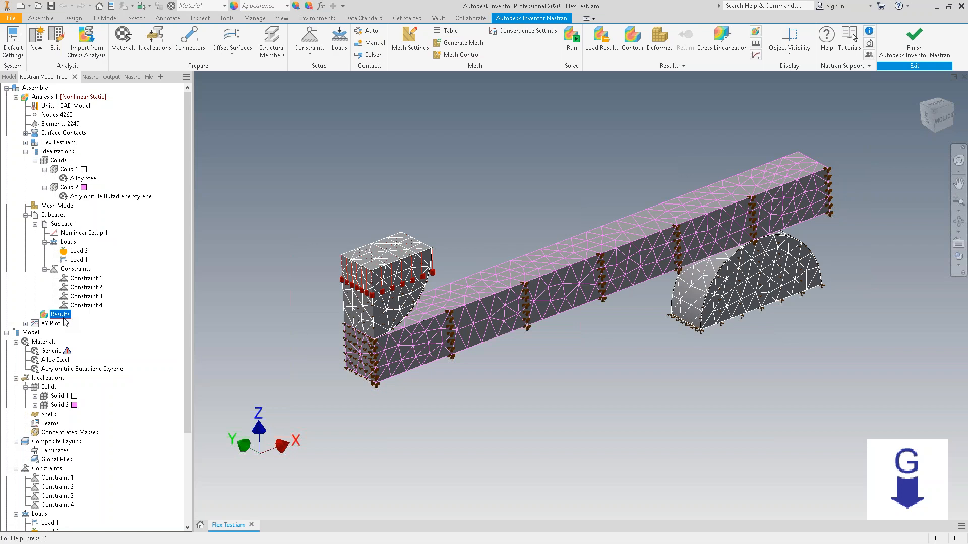
{"action": "double_click", "coordinate": [63, 317]}
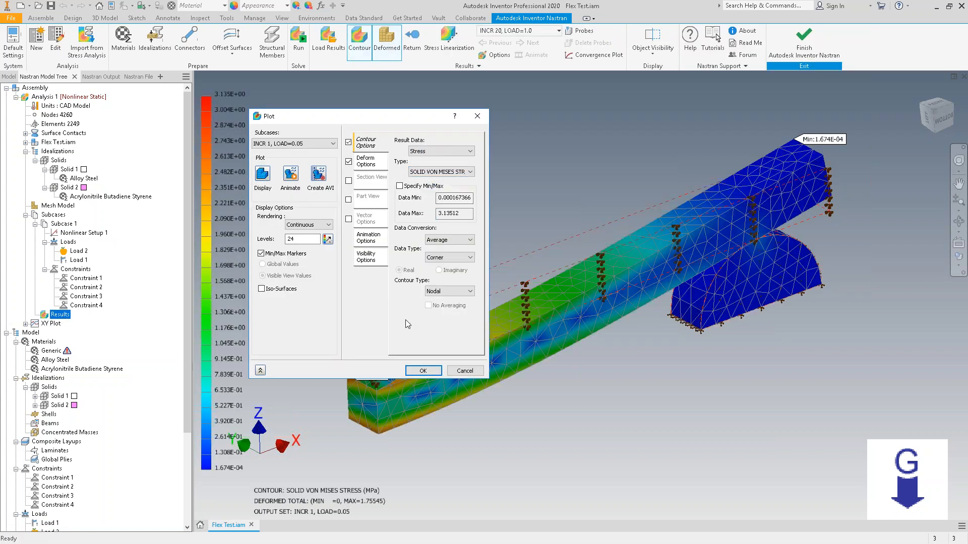
{"action": "left_click", "coordinate": [424, 372]}
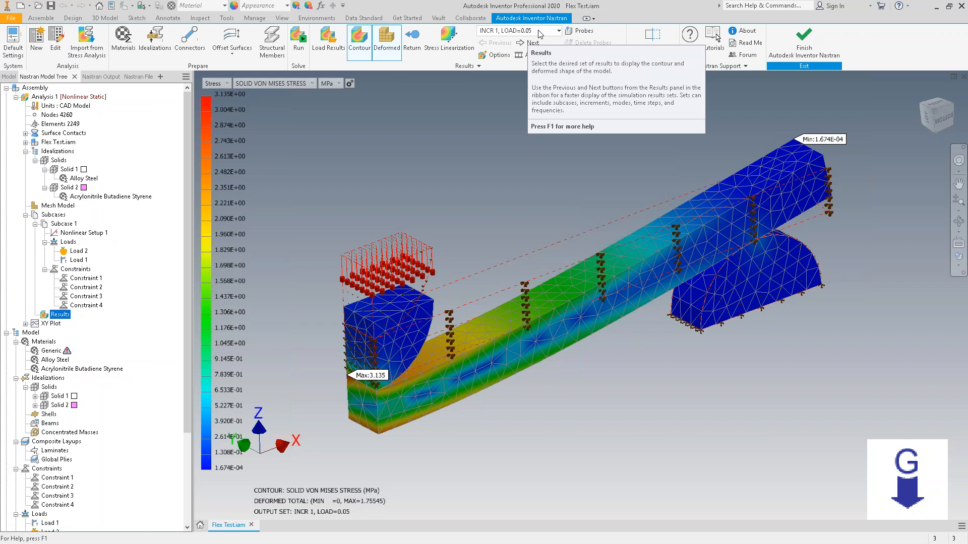
Display the von Mises stress results for the final increment, INCR 20, LOAD=1.0.
{"action": "left_click", "coordinate": [540, 33]}
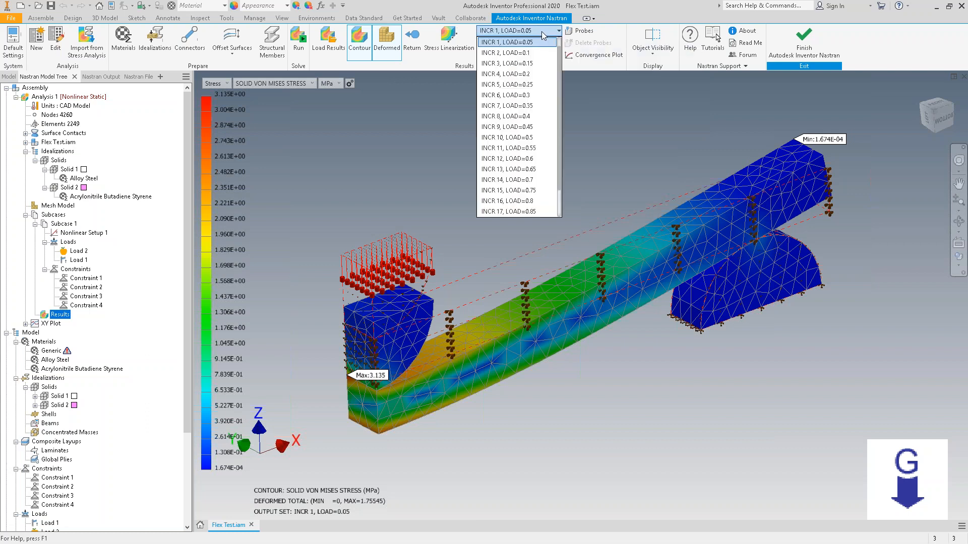
{"action": "scroll", "coordinate": [526, 176], "scroll_direction": "down", "scroll_amount": 1}
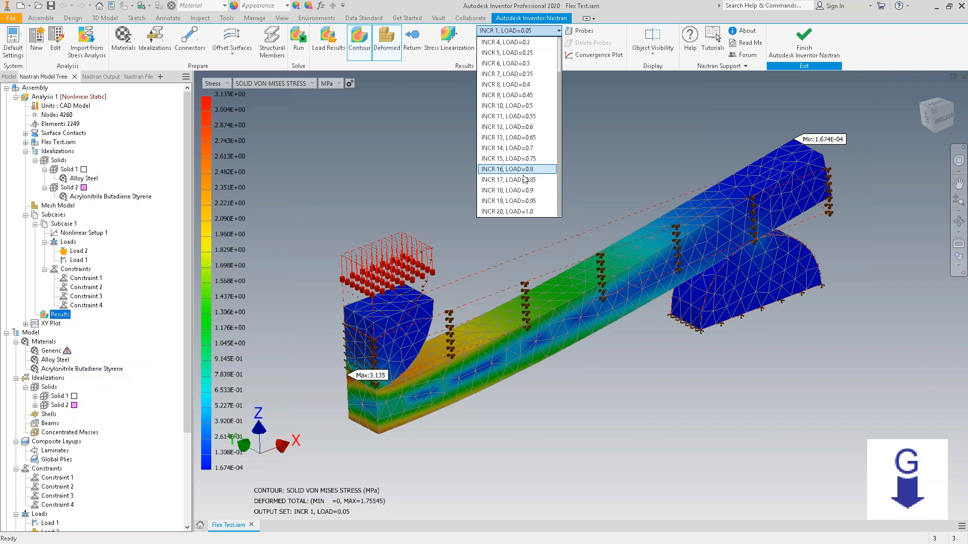
{"action": "left_click", "coordinate": [539, 212]}
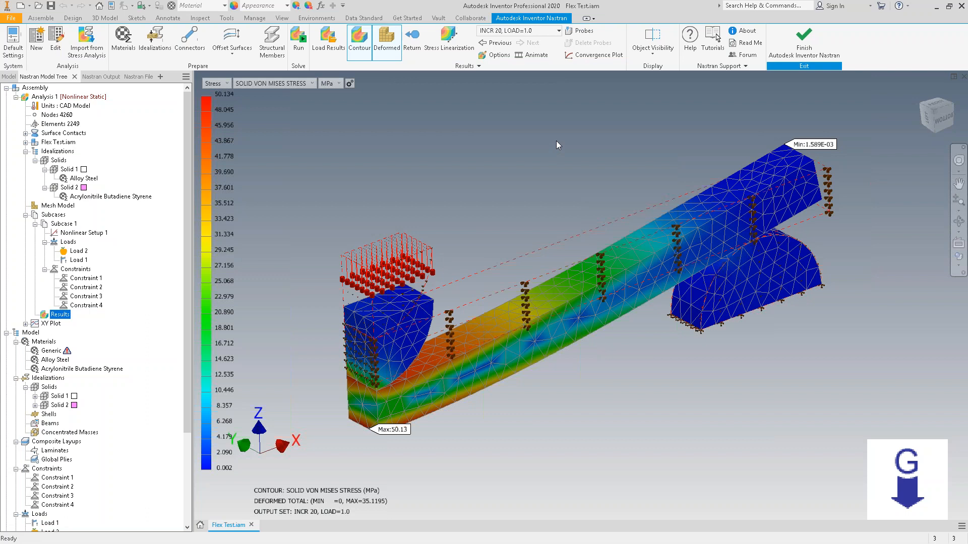
Compare the von Mises stress results at increments 10, 15, 13 and 14, with loads 0.5, 0.75, 0.65 and 0.7.
{"action": "left_click", "coordinate": [558, 31]}
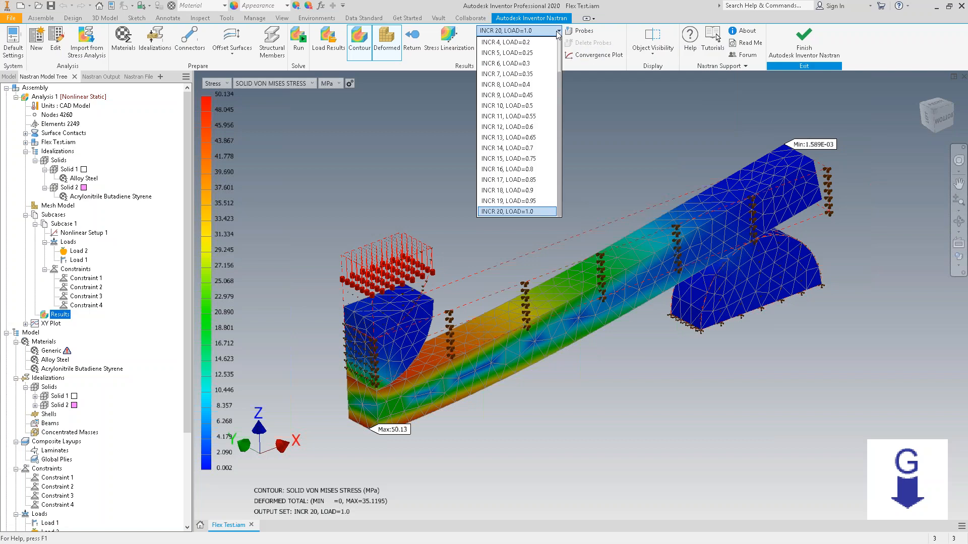
{"action": "left_click", "coordinate": [537, 105]}
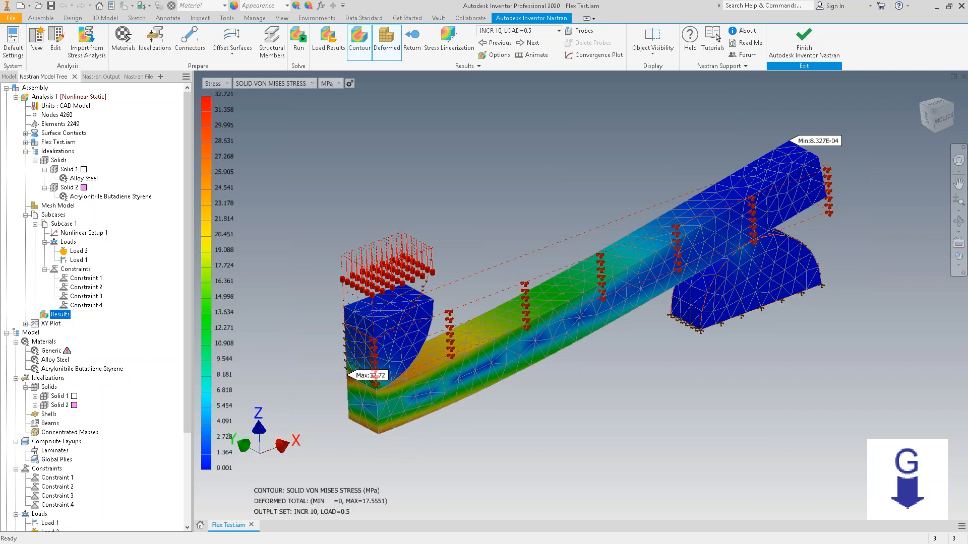
{"action": "left_click", "coordinate": [558, 32]}
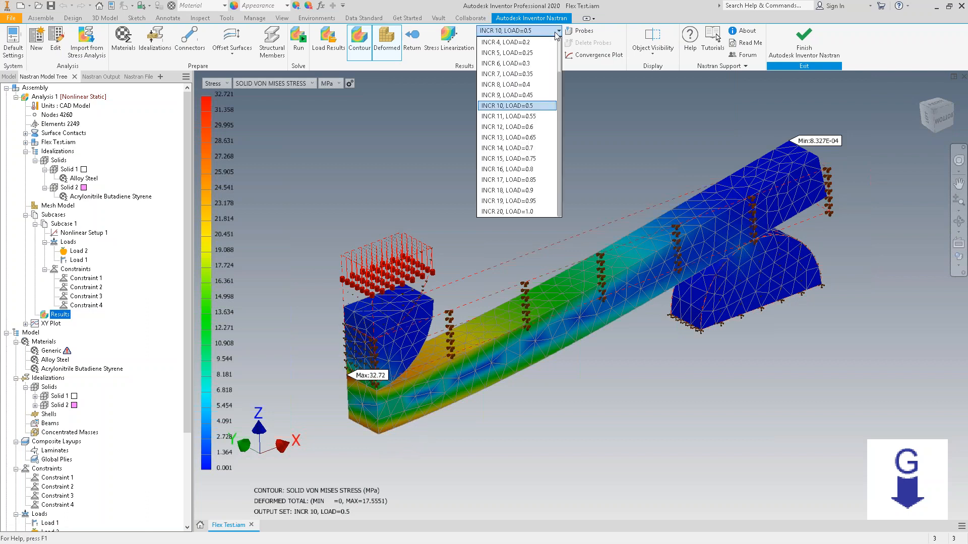
{"action": "left_click", "coordinate": [537, 160]}
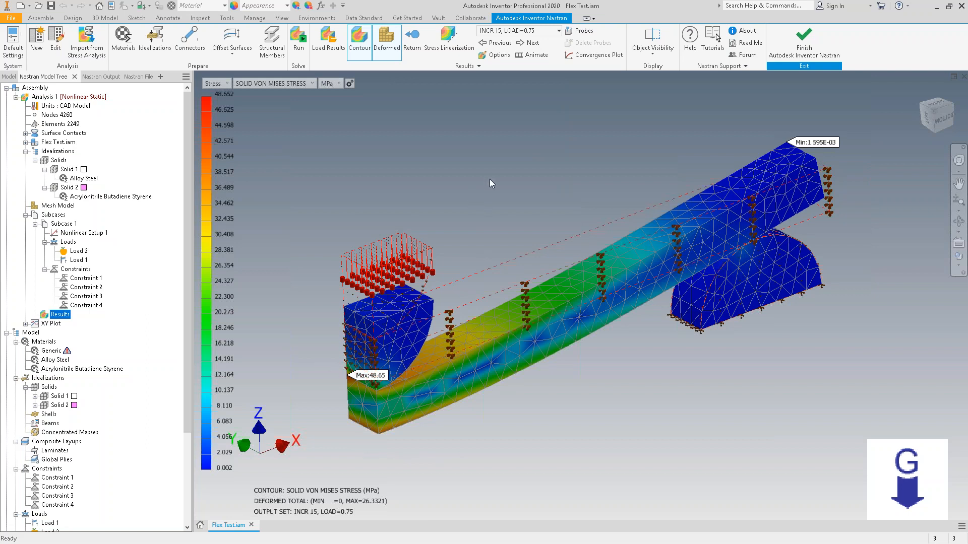
{"action": "left_click", "coordinate": [559, 31]}
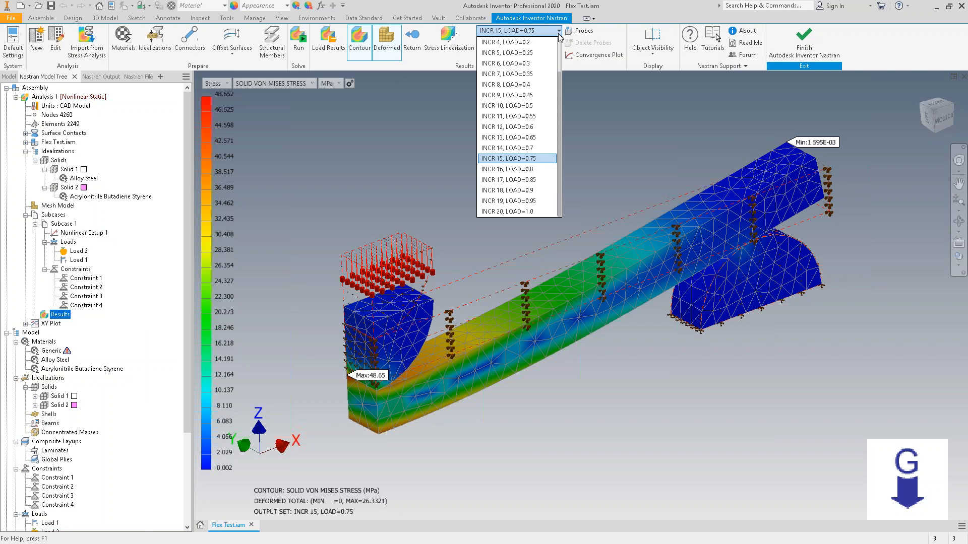
{"action": "left_click", "coordinate": [547, 139]}
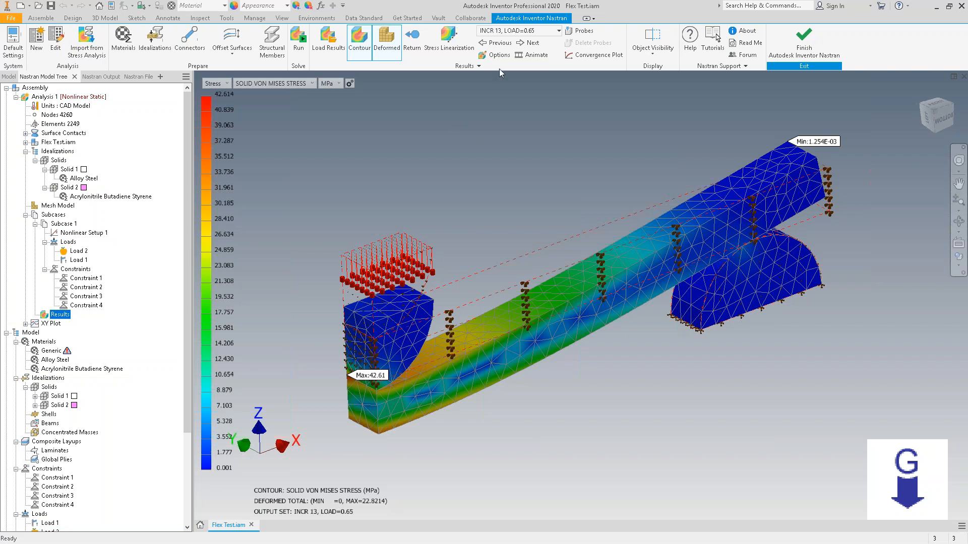
{"action": "left_click", "coordinate": [558, 31]}
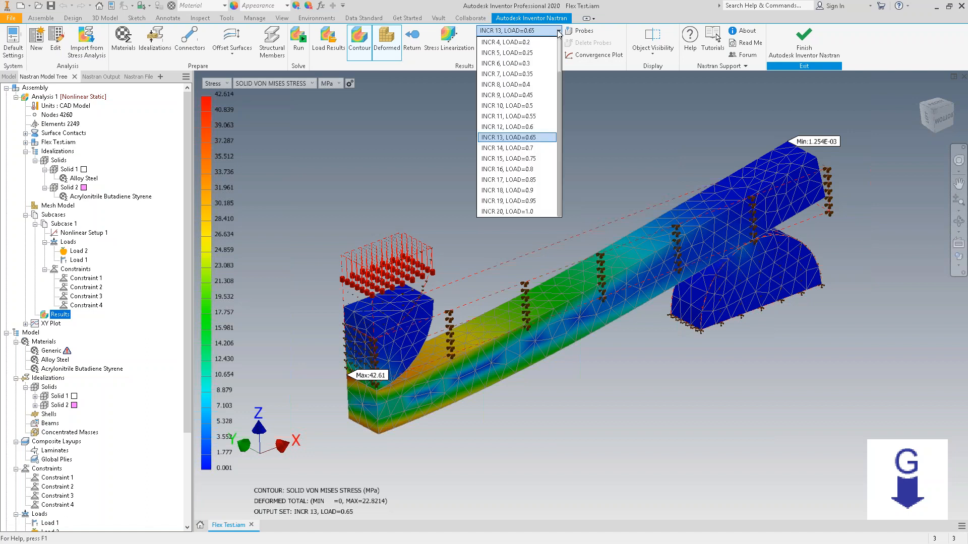
{"action": "left_click", "coordinate": [530, 150]}
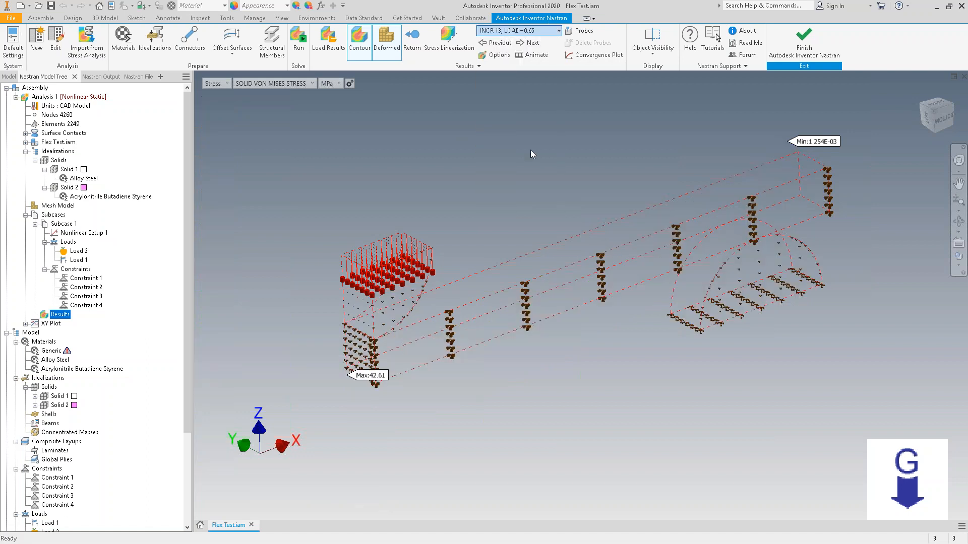